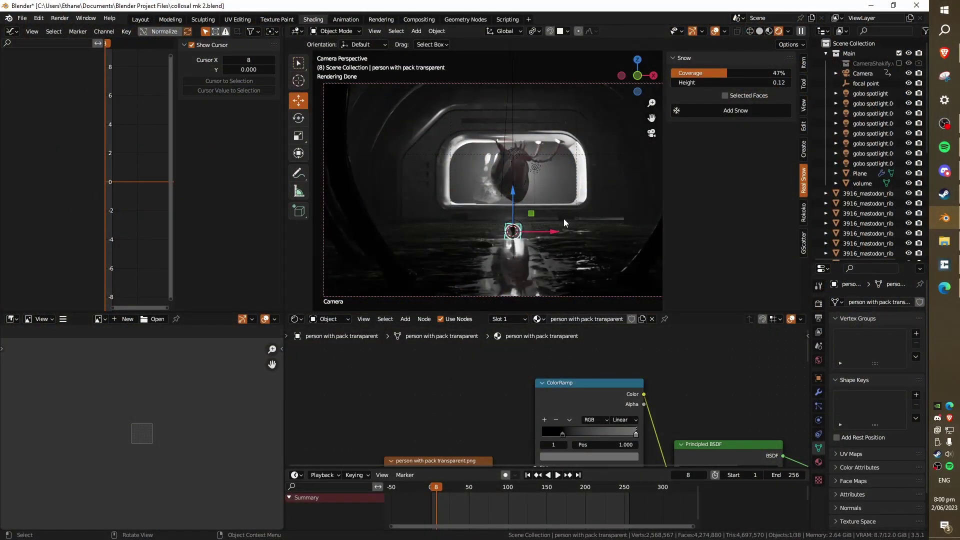
Step: Inspect the person cutout plane up close in the rendered view and in the Layout workspace's solid view
scroll(563, 220, "down", 1)
mouse_move(546, 251)
middle_mouse_down("shift")
mouse_move(530, 254)
mouse_move(591, 239)
mouse_move(505, 230)
mouse_move(307, 239)
mouse_move(715, 224)
mouse_move(574, 232)
mouse_move(556, 252)
middle_mouse_up("shift")
scroll(349, 413, "down", 1)
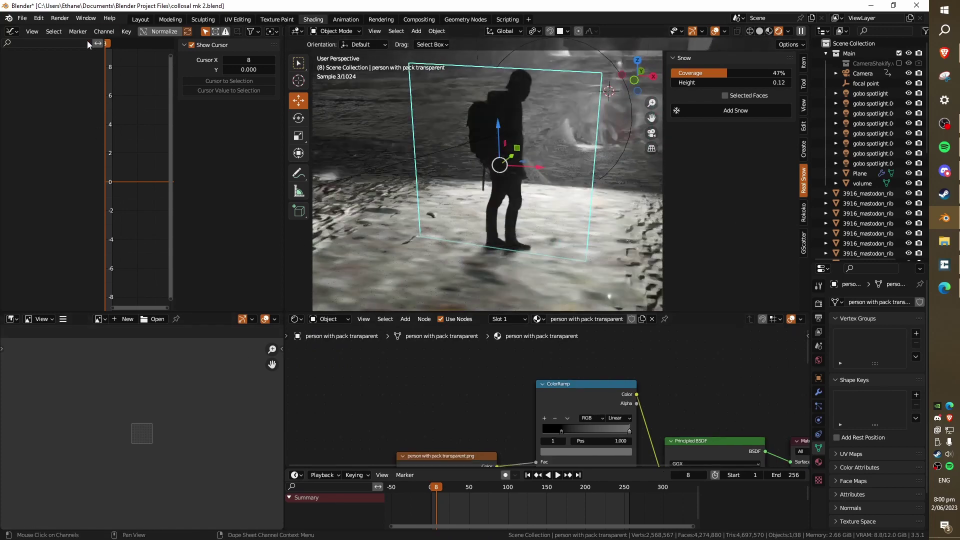
left_click(140, 20)
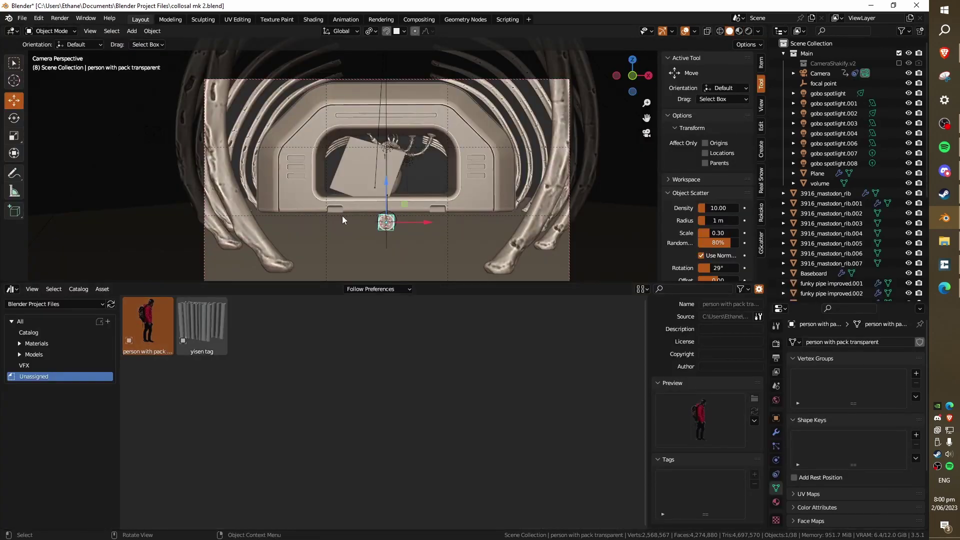
key("KP_Decimal")
left_click(310, 20)
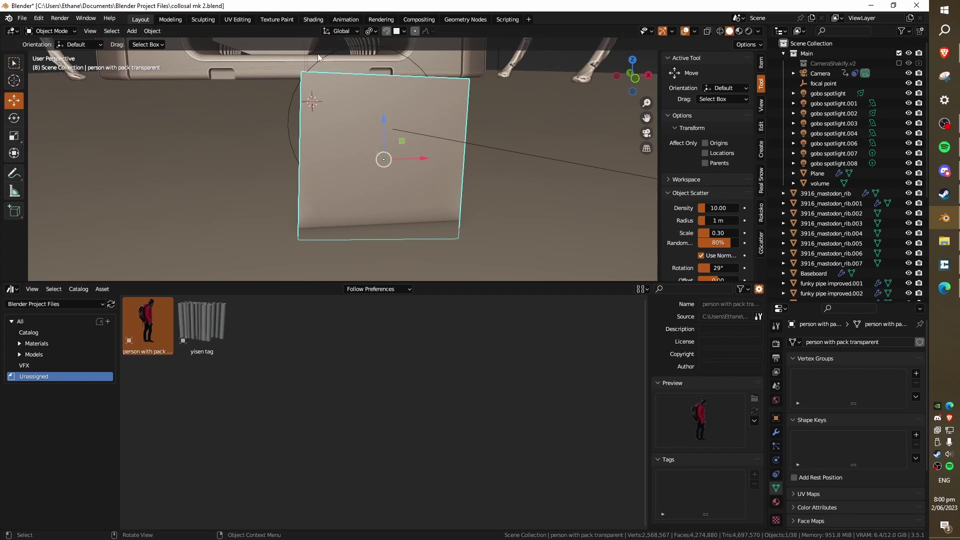
Step: Reposition the Principled BSDF and ColorRamp nodes in the person cutout's material and save the file
left_click_drag(373, 387, 356, 388)
middle_click_drag(356, 388, 337, 313)
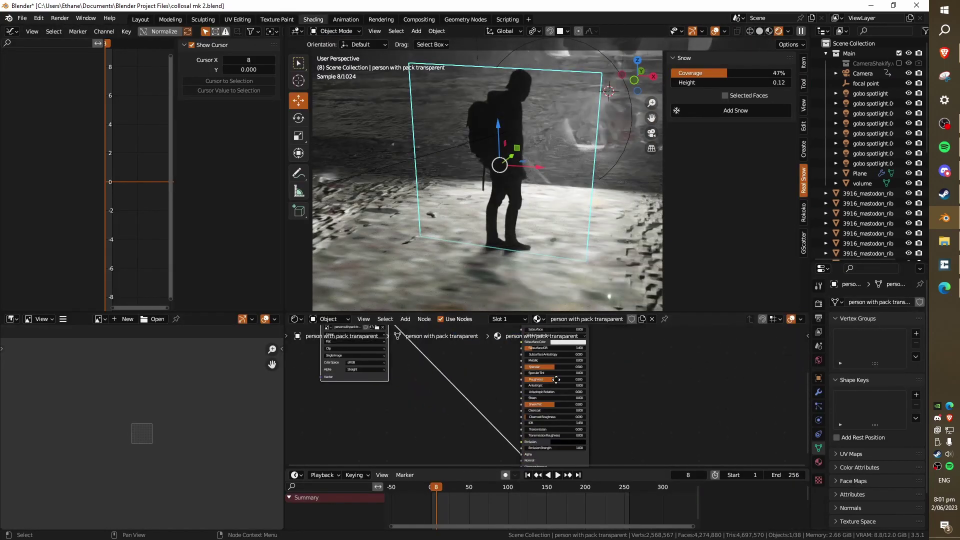
middle_click_drag(564, 442, 564, 483)
left_click_drag(550, 342, 558, 366)
middle_click_drag(487, 353, 542, 422)
scroll(542, 422, "up", 5)
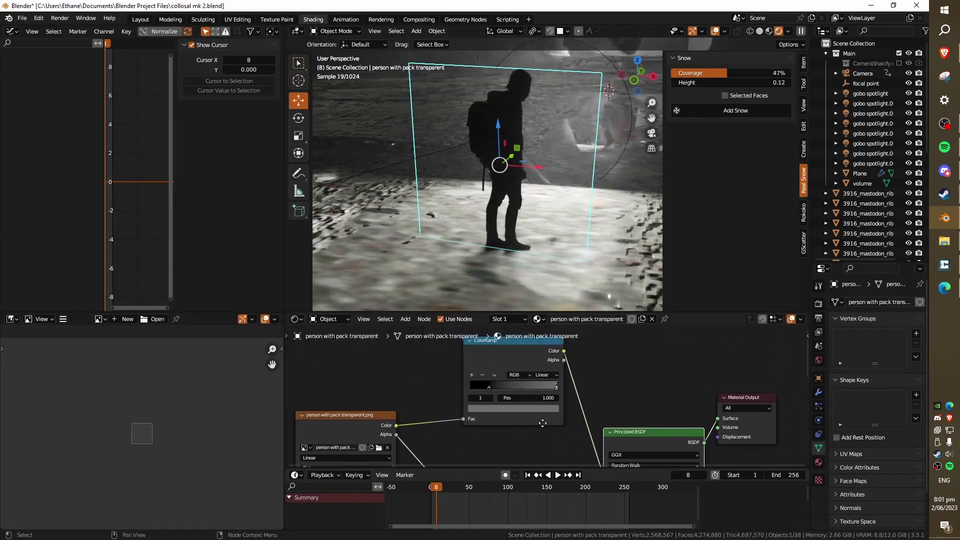
left_click_drag(503, 344, 485, 360)
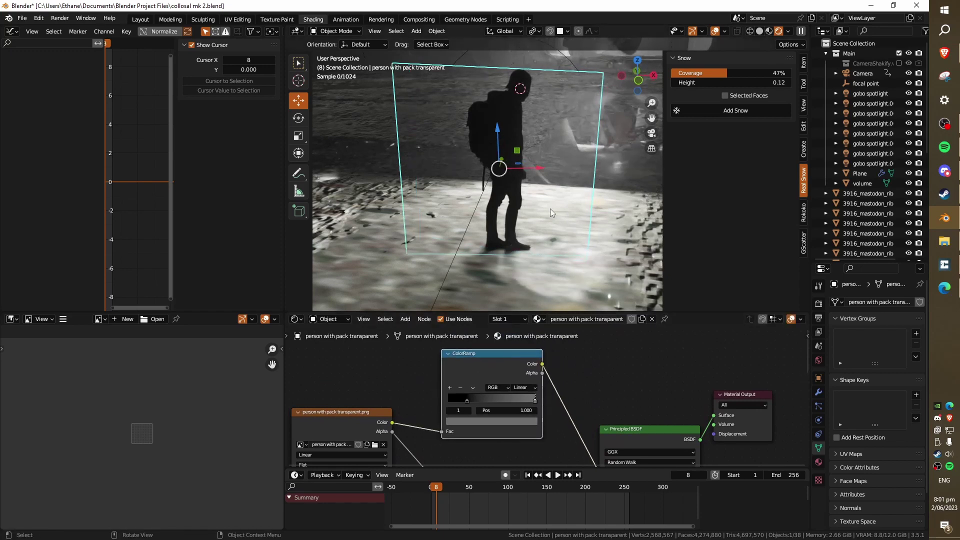
scroll(534, 220, "up", 5)
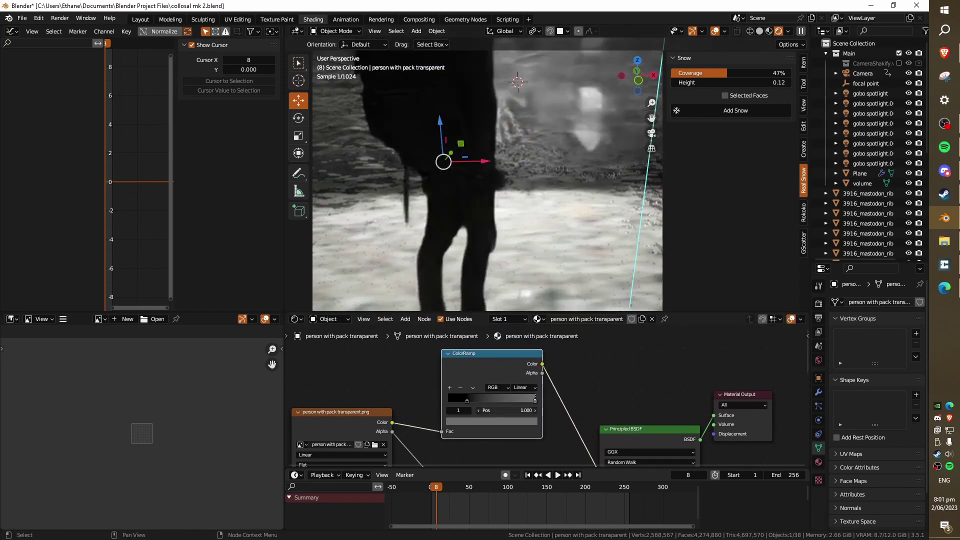
key("ctrl+s")
Step: Examine the ribs and the road-textured ground plane around the person from several angles
scroll(540, 242, "down", 5)
left_click(628, 233)
middle_click_drag(607, 262, 589, 250)
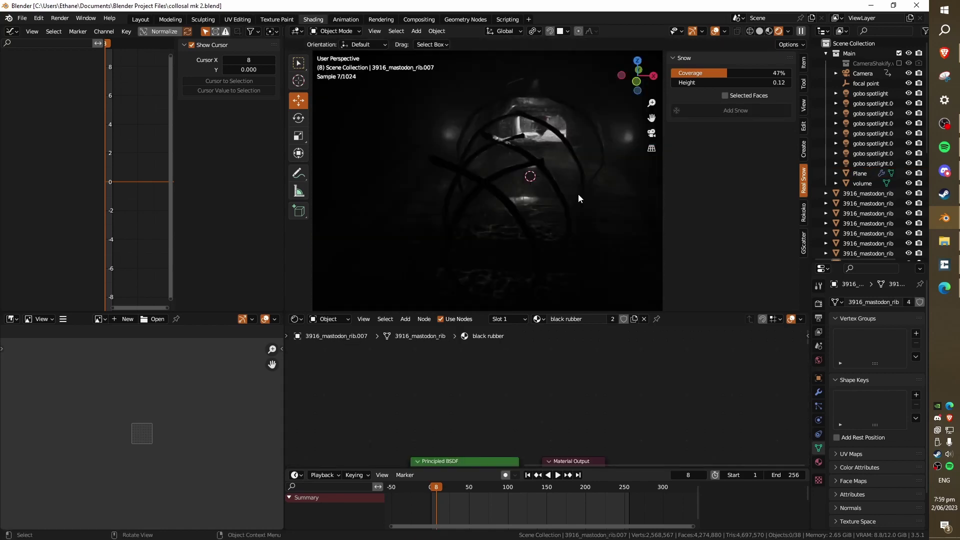
middle_click_drag(578, 194, 610, 235)
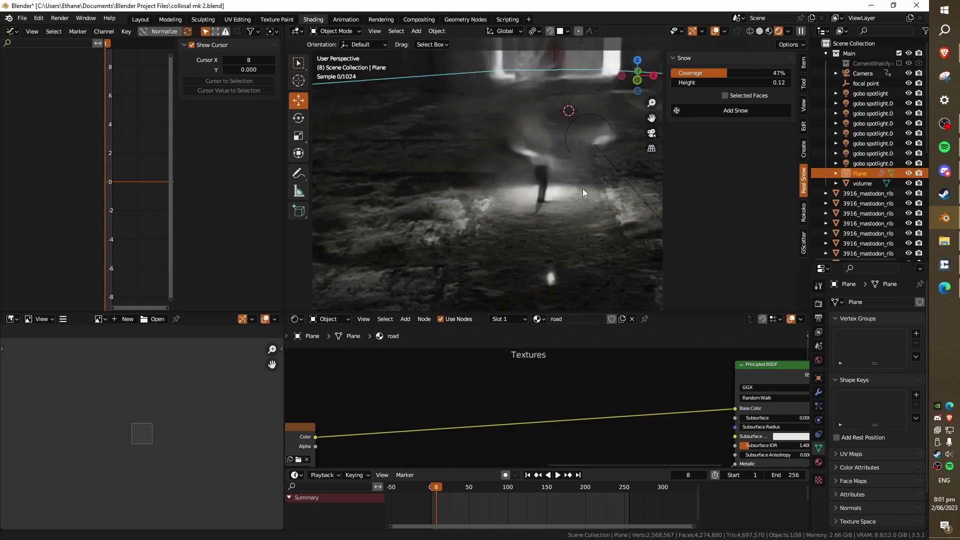
middle_click_drag(583, 188, 500, 242)
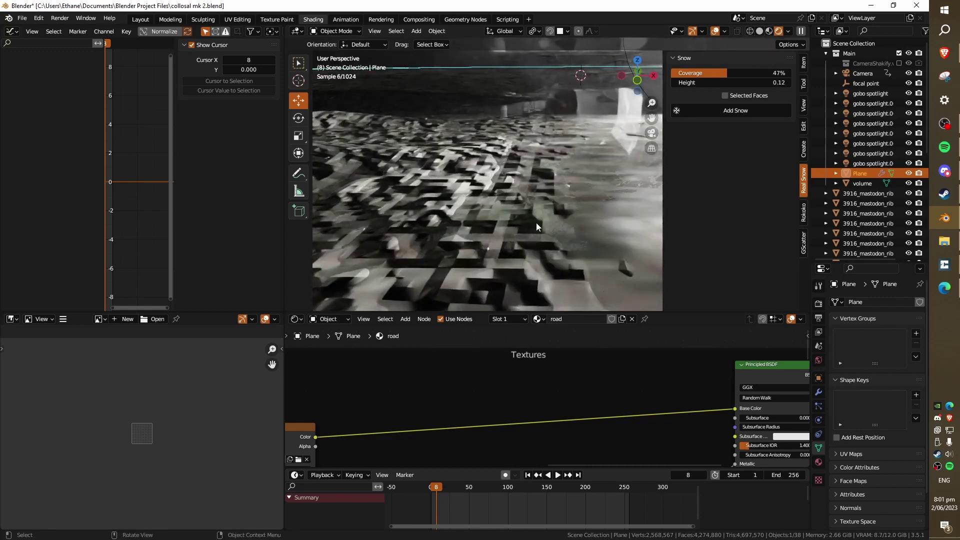
middle_click_drag(595, 220, 502, 203)
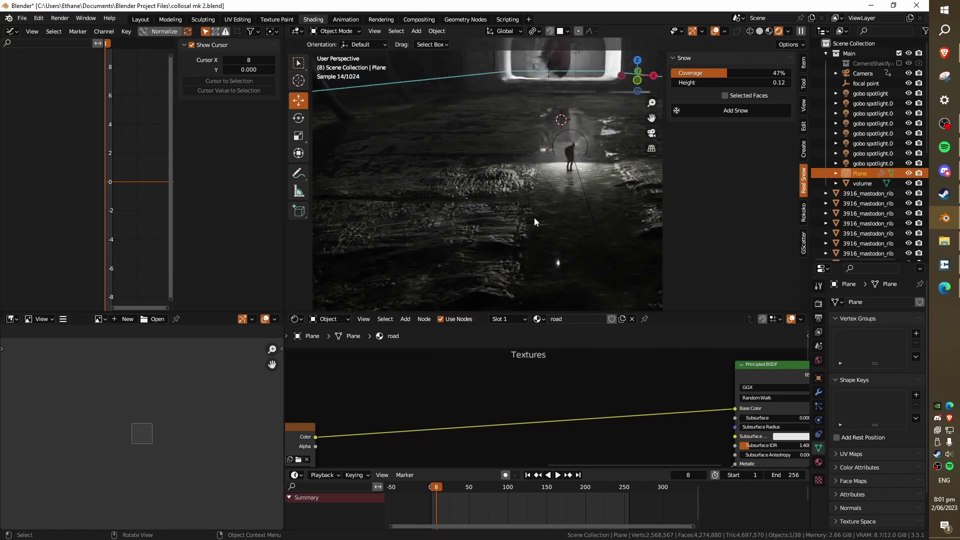
mouse_move(536, 220)
middle_mouse_down()
mouse_move(534, 229)
mouse_move(579, 259)
mouse_move(533, 233)
mouse_move(531, 257)
mouse_move(571, 210)
mouse_move(527, 237)
middle_mouse_up()
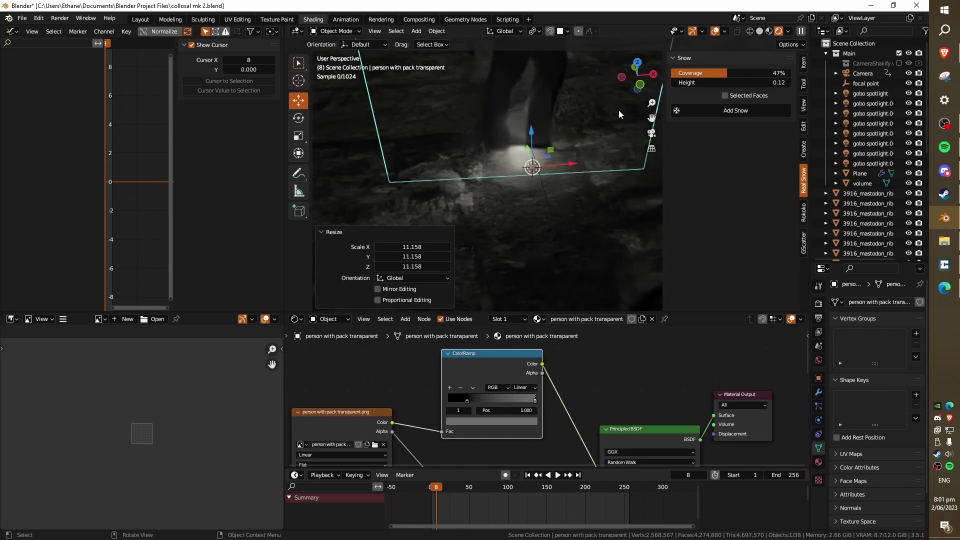
Step: Undo the enlargement of the person cutout and save the file
middle_click_drag(619, 110, 544, 196)
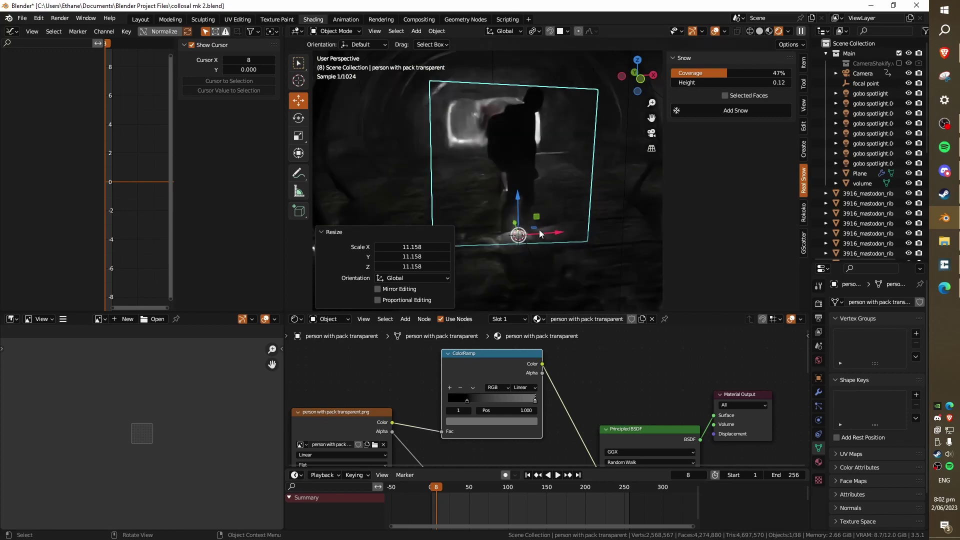
key("ctrl+z")
left_click(580, 233)
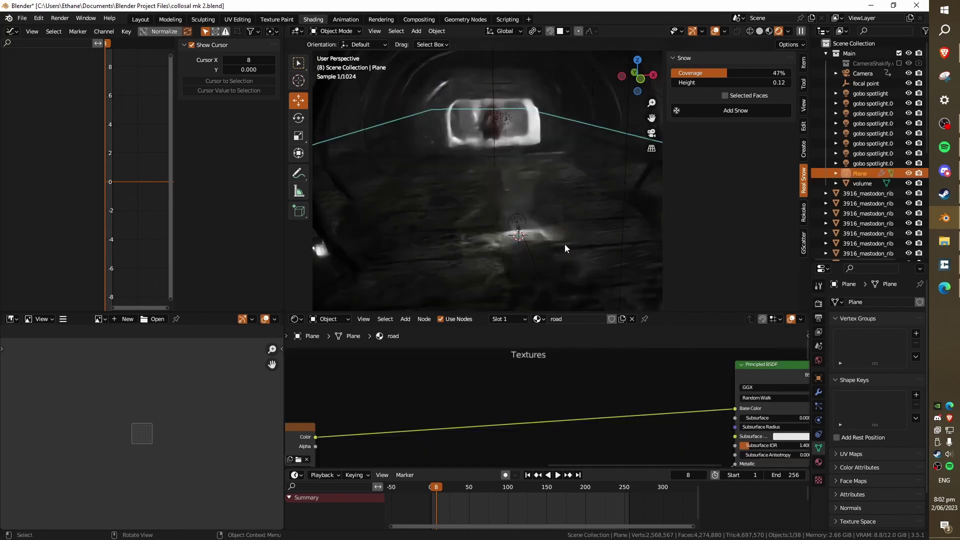
scroll(549, 253, "up", 6)
key("ctrl+s")
key("ctrl+s")
Step: Select the person cutout, inspect it up close and return to the camera view
left_click(473, 247)
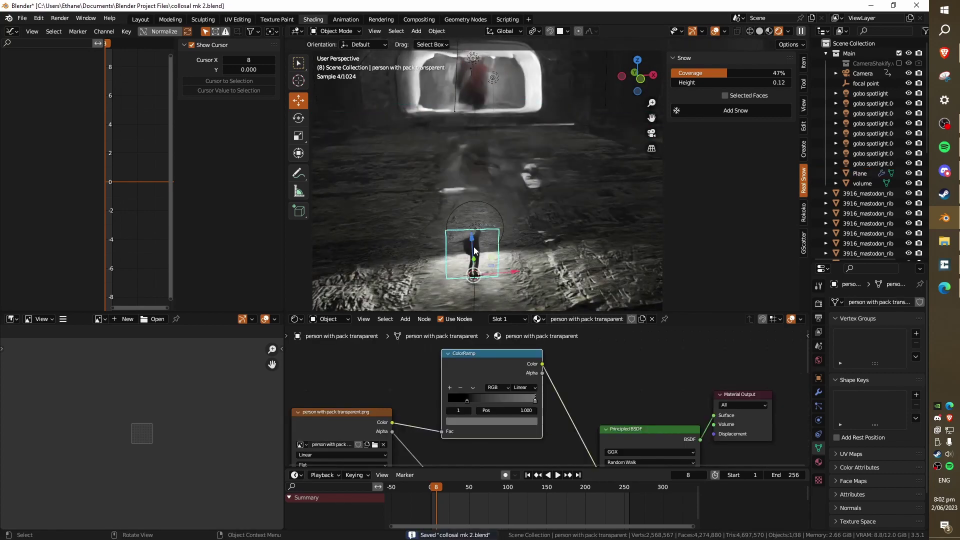
scroll(478, 245, "up", 5)
scroll(492, 232, "down", 5)
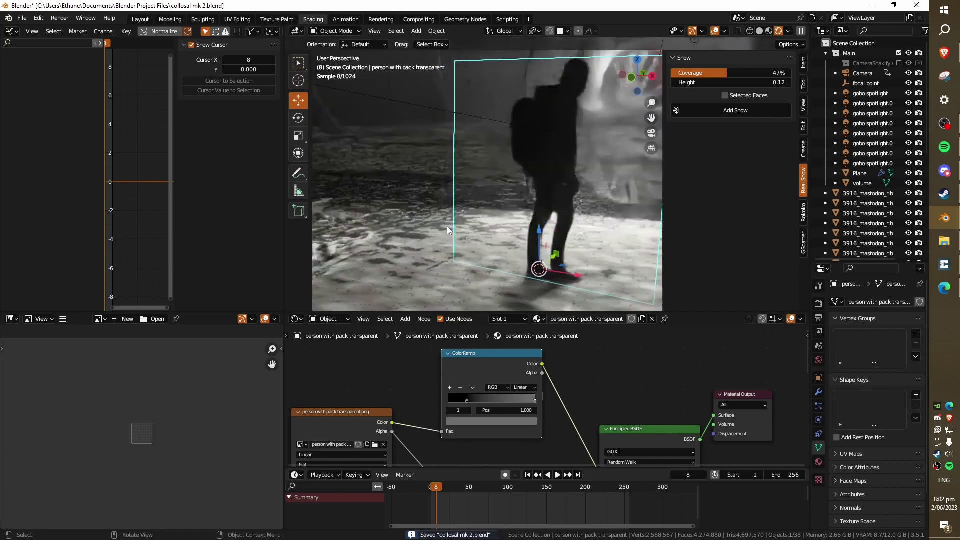
key("KP_0")
Step: Inspect the handprint glass plane in front of the heart through the camera and save the file
left_click(550, 235)
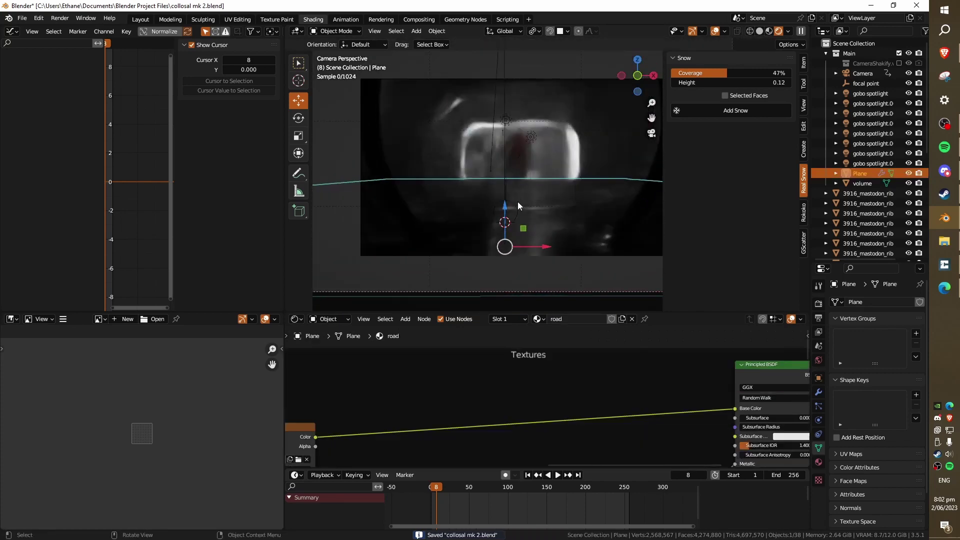
scroll(518, 202, "up", 5)
left_click(470, 137)
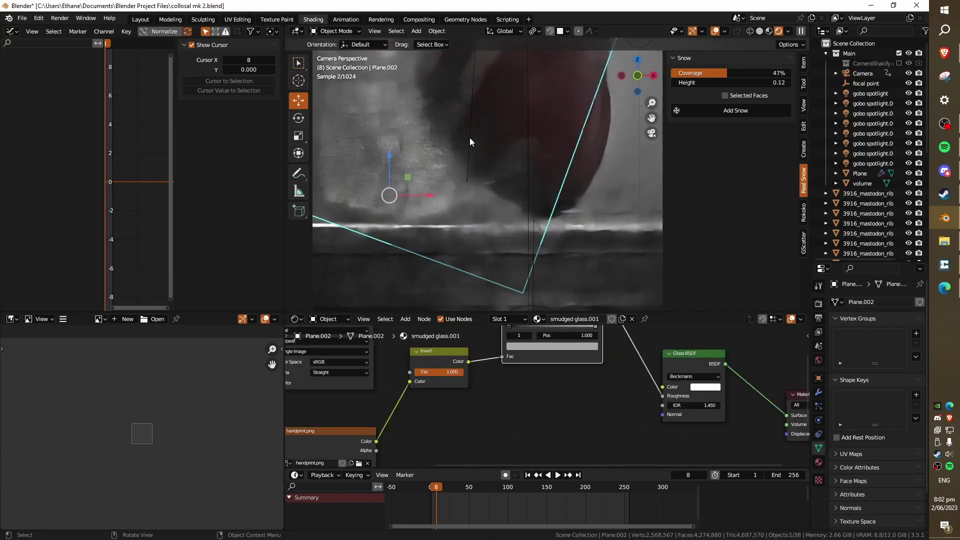
scroll(500, 170, "down", 5)
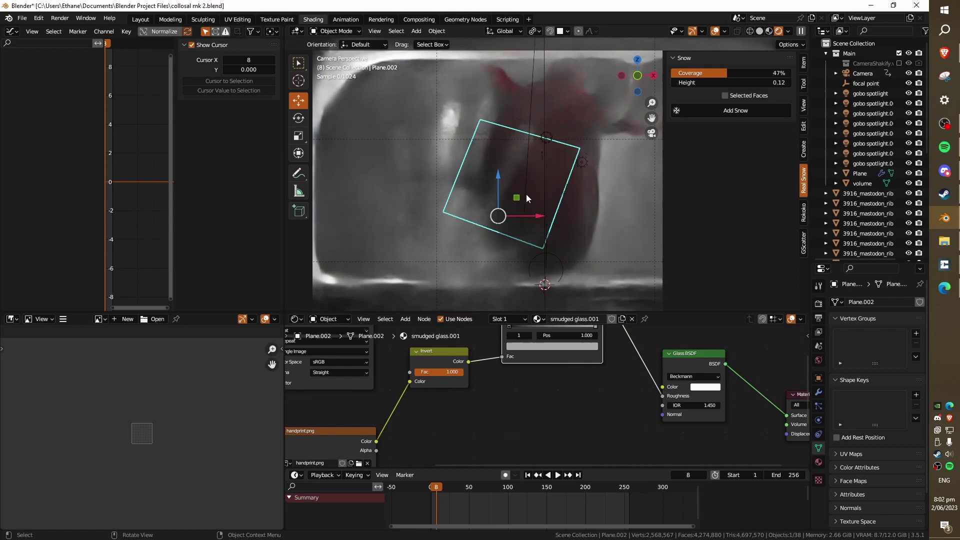
left_click(478, 227)
key("ctrl+s")
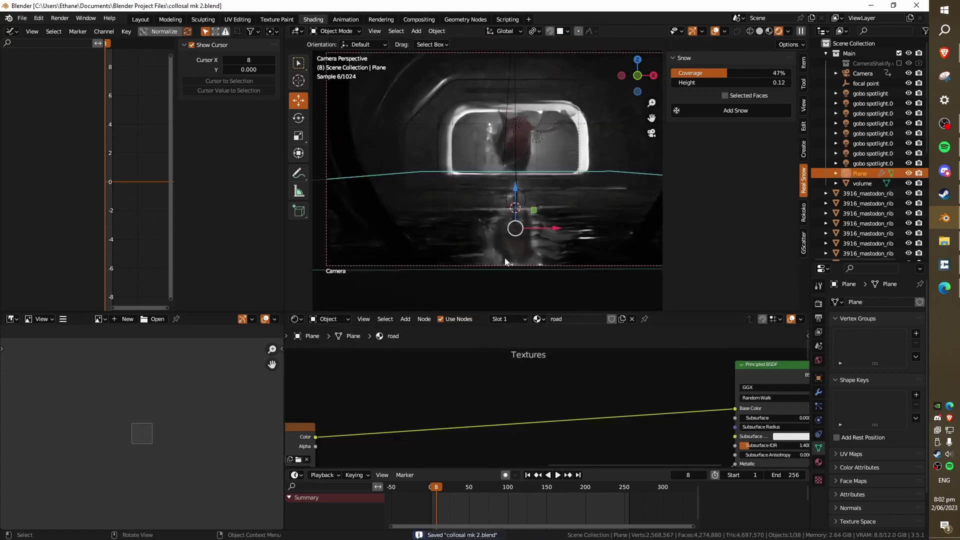
Step: Examine the person's reflection on the road plane and the area light gobo spotlight.004 around the figure
scroll(506, 261, "up", 4)
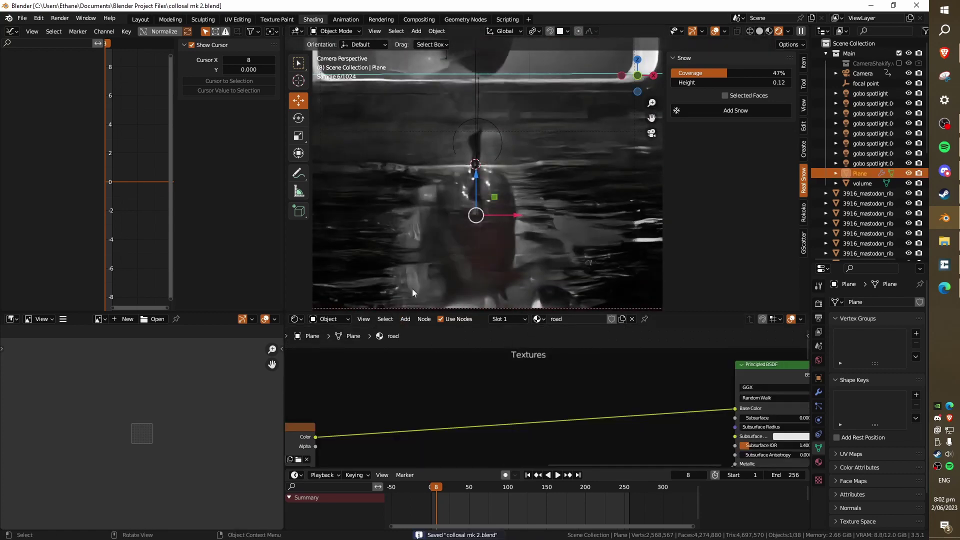
scroll(489, 113, "down", 3)
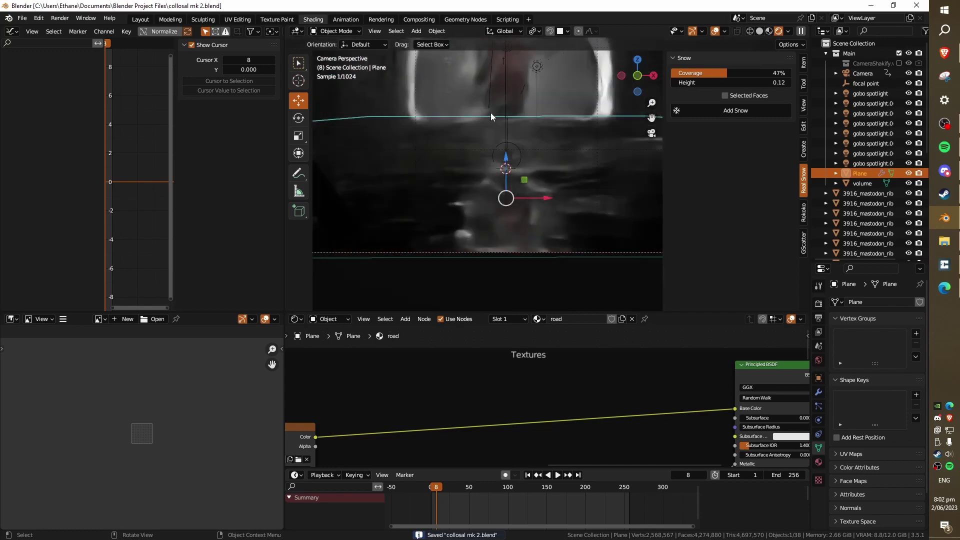
middle_click_drag(490, 113, 493, 135, "shift")
left_click(515, 157)
left_click(508, 260)
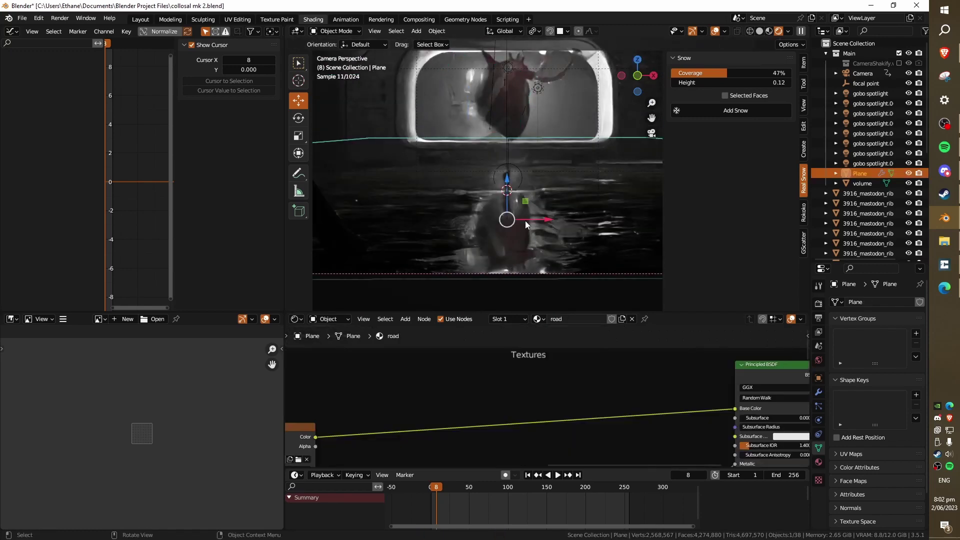
scroll(525, 220, "up", 5)
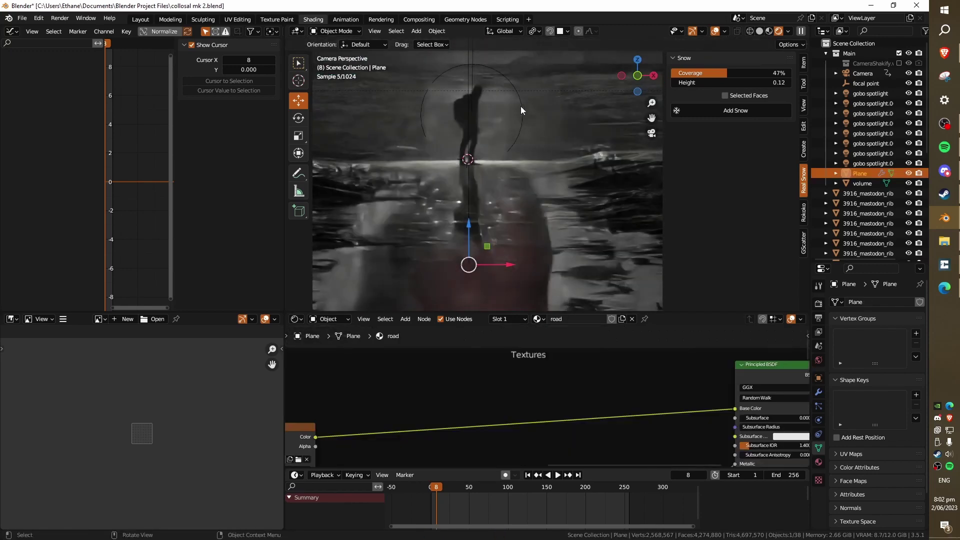
left_click(521, 106)
middle_click_drag(504, 194, 528, 181, "shift")
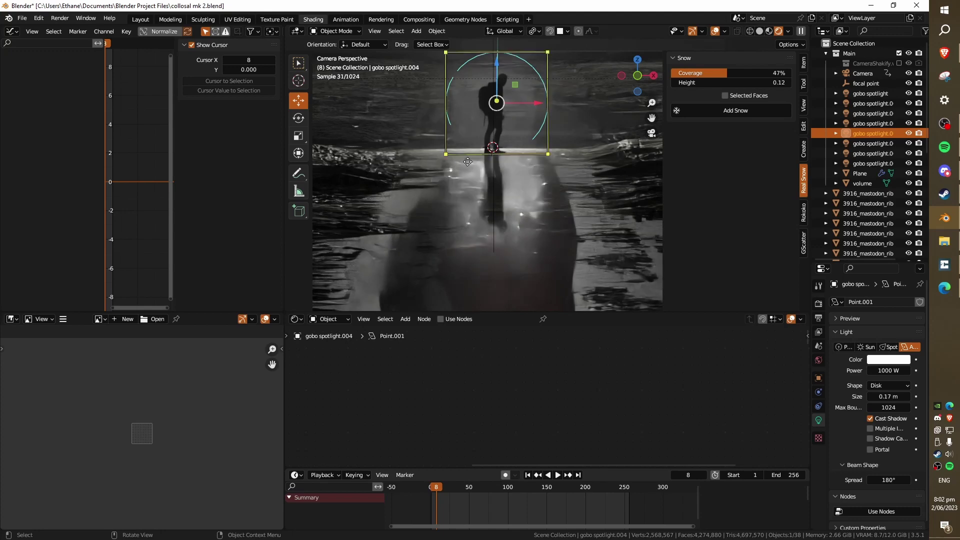
left_click(575, 171)
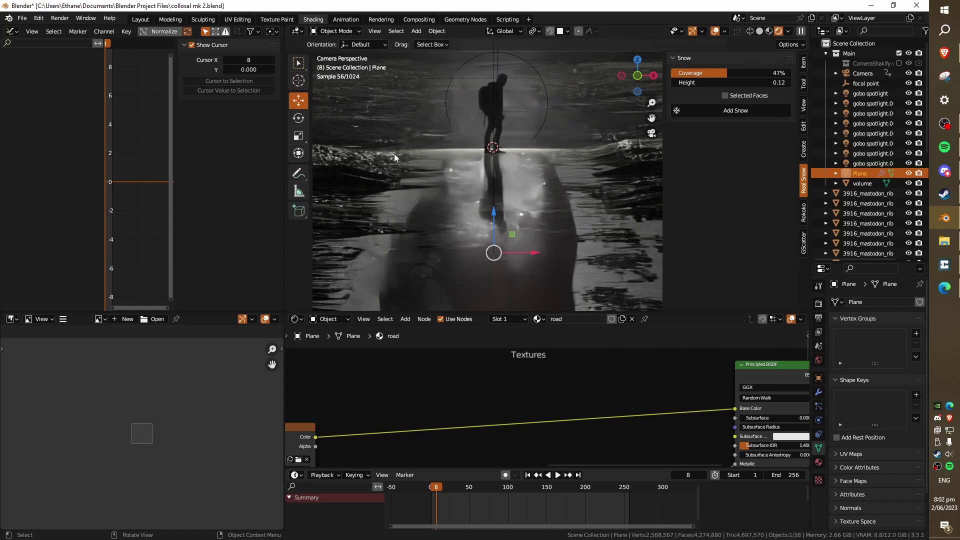
Step: Check the foreground mastodon ribs from outside and through the camera, and save the file
key("ctrl+s")
scroll(394, 154, "down", 9)
middle_click_drag(394, 154, 485, 188, "shift")
left_click(454, 173)
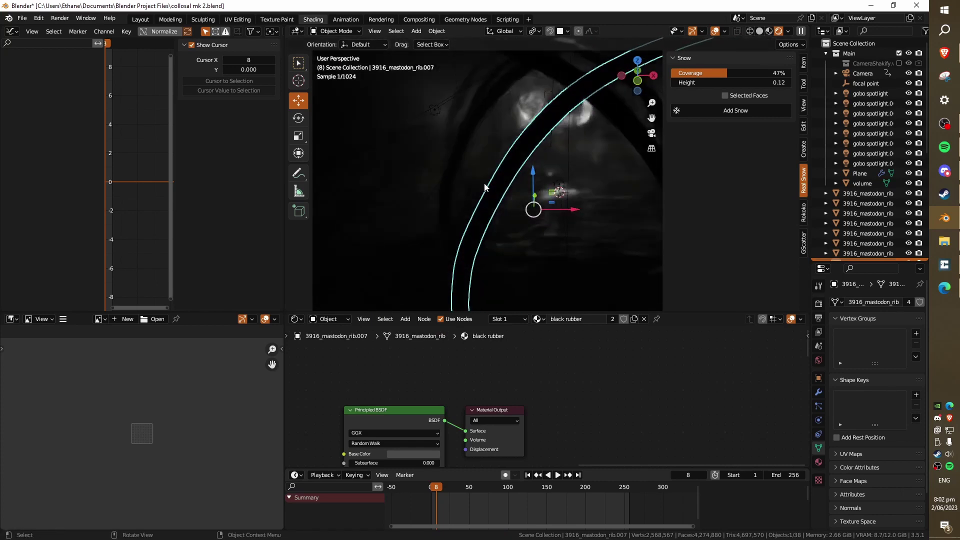
key("KP_0")
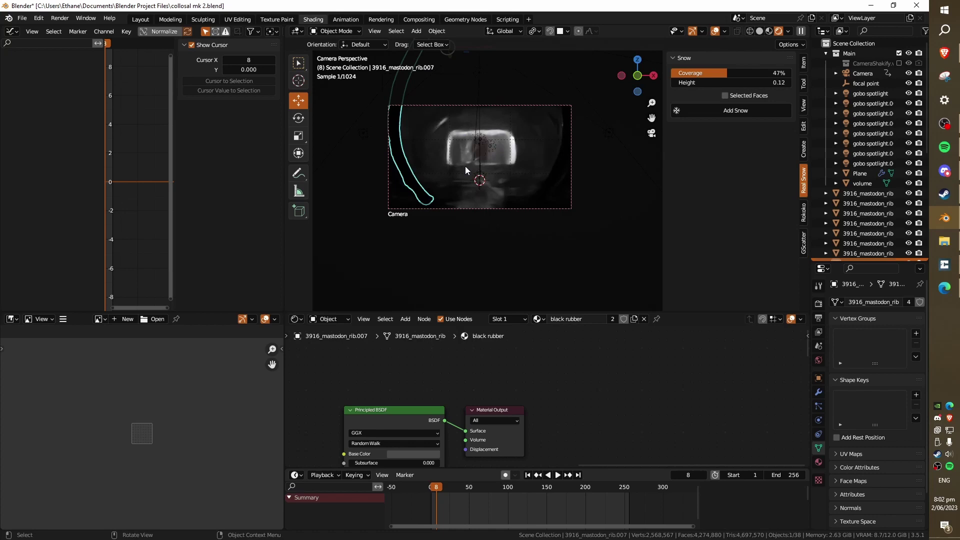
left_click(563, 172)
scroll(563, 172, "up", 2)
key("ctrl+s")
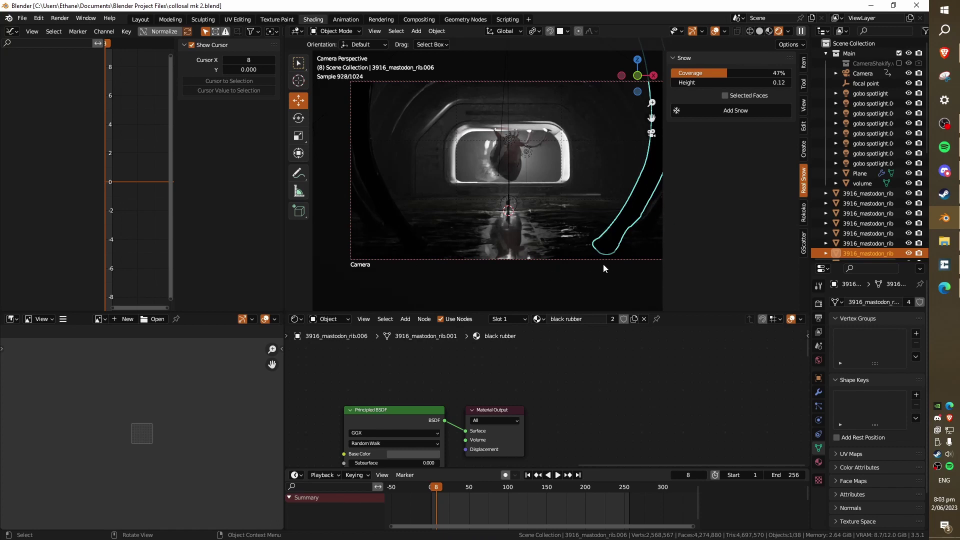
Step: Zoom in on the person's silhouette and its reflection on the wet ground in the camera view
scroll(515, 192, "up", 6)
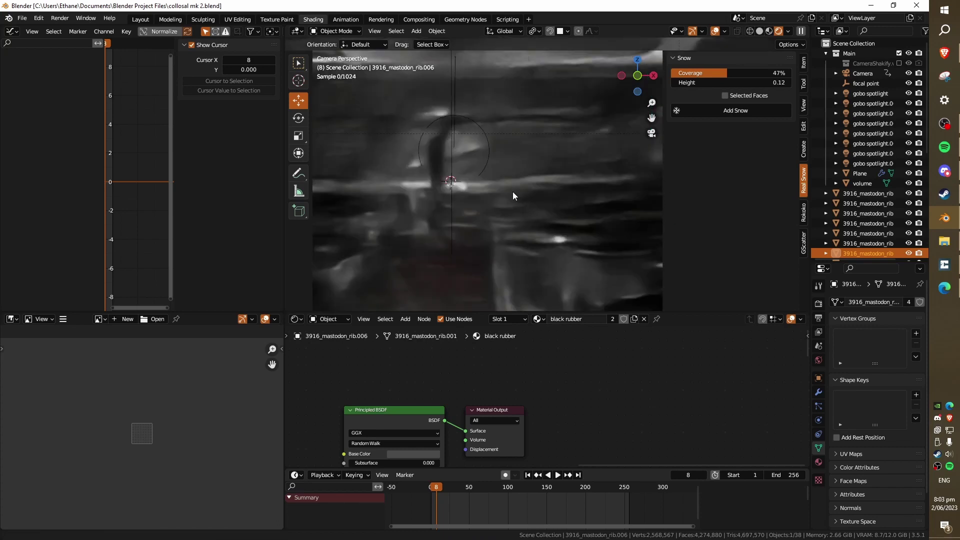
middle_click_drag(512, 191, 526, 197, "shift")
scroll(500, 164, "up", 14)
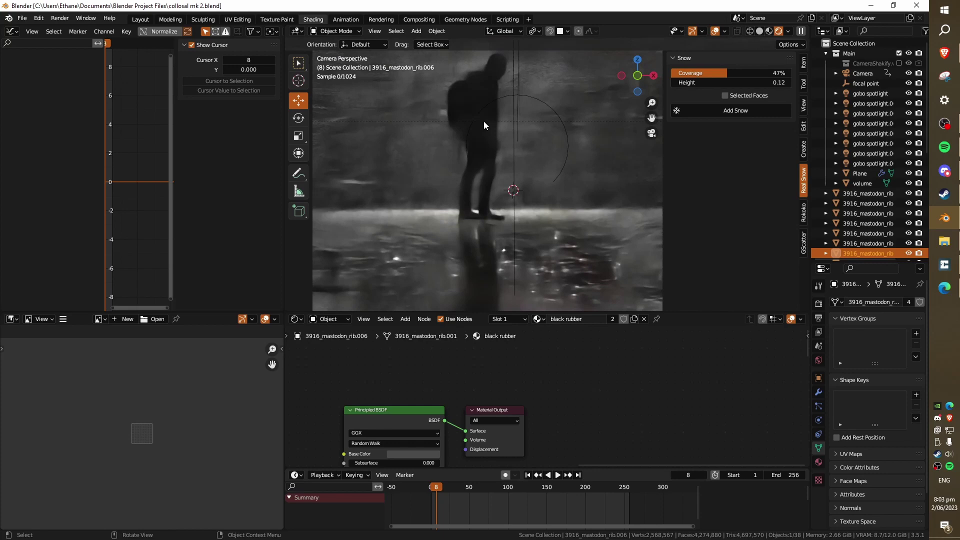
middle_click_drag(484, 122, 542, 312)
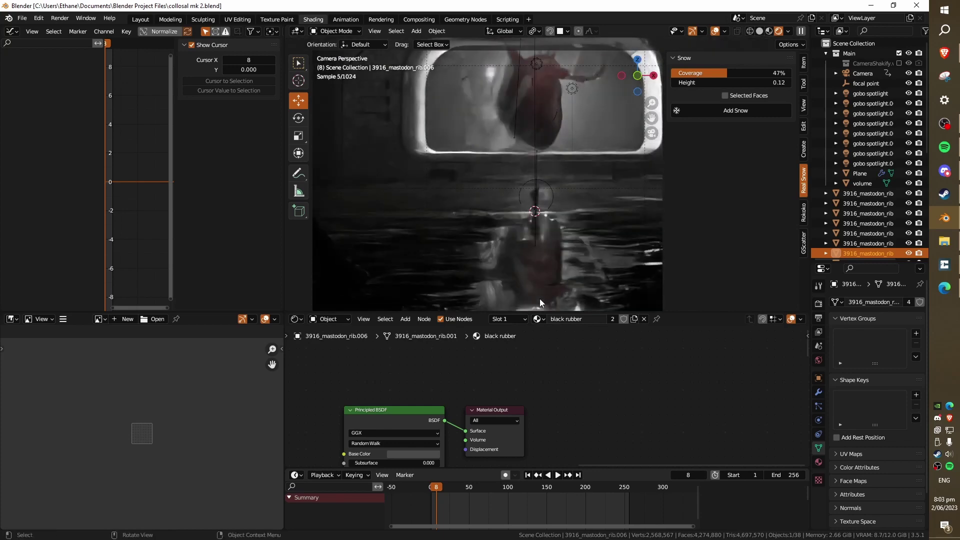
mouse_move(526, 109)
middle_mouse_down()
mouse_move(503, 75)
mouse_move(535, 172)
mouse_move(516, 141)
middle_mouse_up()
Step: Select the smudged glass plane and examine its handprint against the heart
left_click(517, 141)
scroll(540, 158, "up", 1)
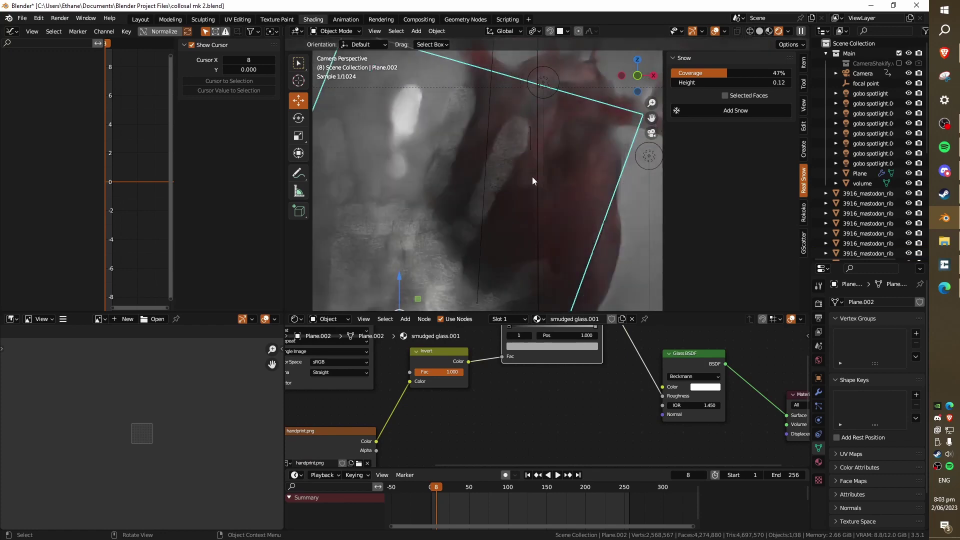
left_click(634, 199)
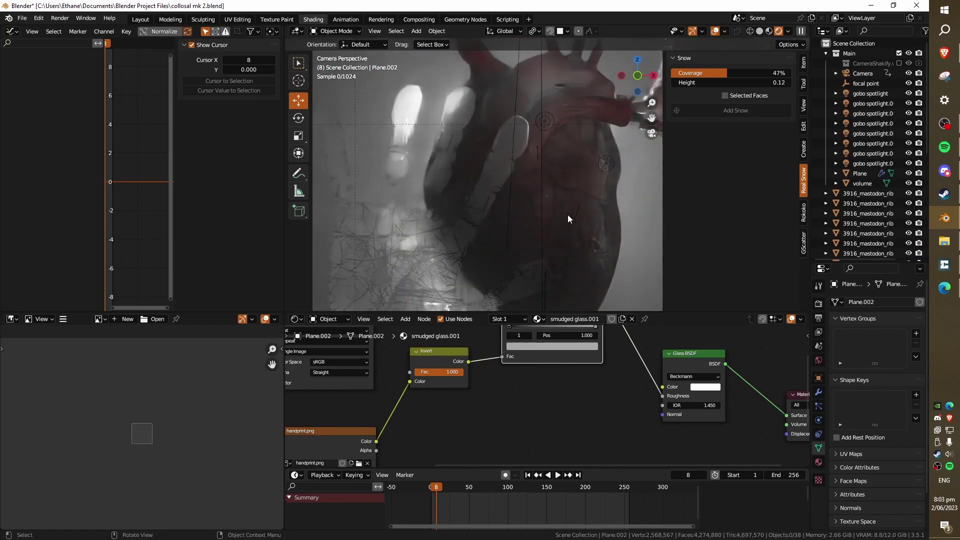
scroll(568, 214, "down", 5)
left_click(467, 181)
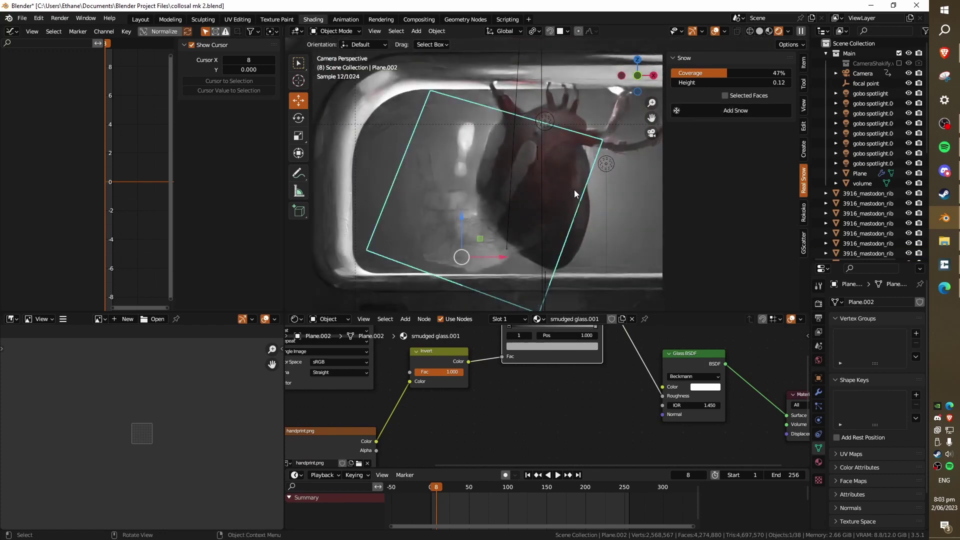
Step: Select the point light gobo spotlight.008 beside the heart and save the file
scroll(578, 191, "down", 1)
left_click(593, 196)
middle_click_drag(589, 199, 571, 210, "shift")
key("ctrl+s")
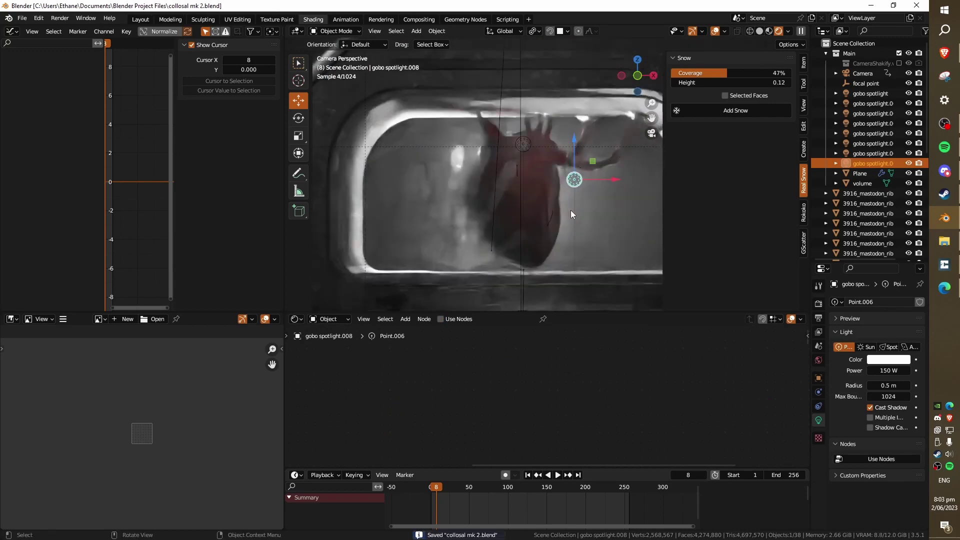
Step: Examine the heart and the sci-fi window frame around it through the camera, selecting each in turn
left_click(525, 200)
scroll(536, 205, "down", 2)
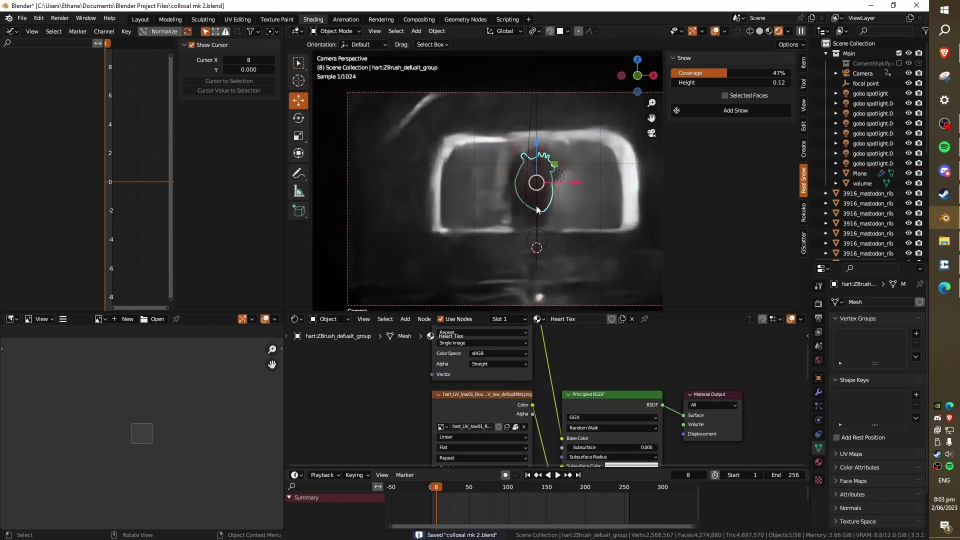
left_click(560, 124)
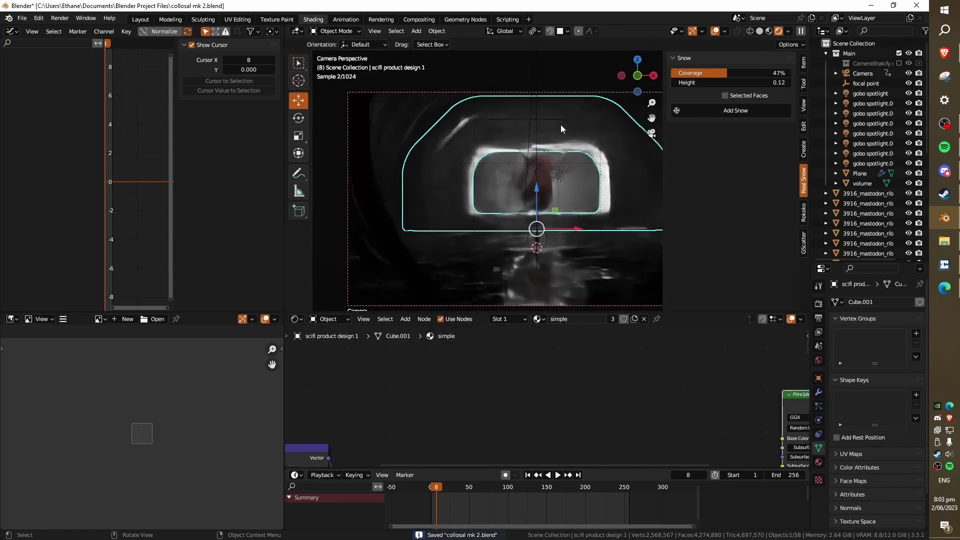
Step: Select the road plane and examine its ground surface up close in front of the window
left_click(486, 241)
key("KP_Decimal")
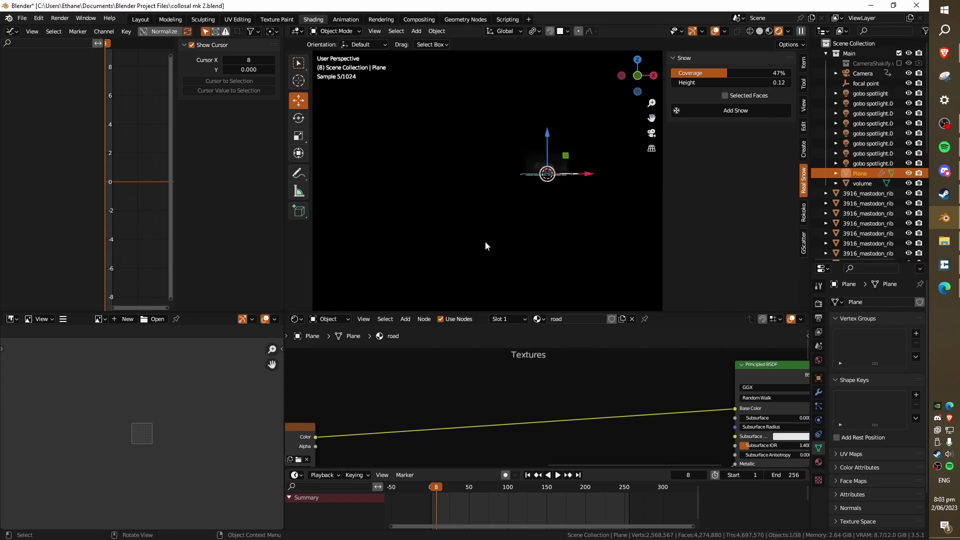
scroll(527, 243, "up", 14)
middle_click_drag(575, 253, 568, 191)
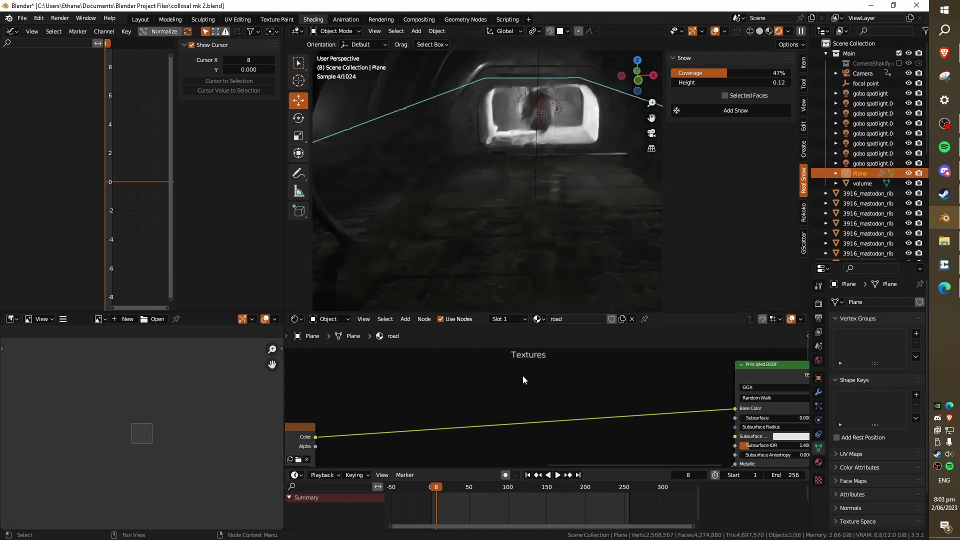
Step: Find the concrete texture node in the road material and display concrete PLATE FENCE seamless.jpg.001 in the image editor
scroll(523, 375, "down", 6)
middle_click_drag(507, 365, 502, 366)
scroll(498, 368, "up", 1)
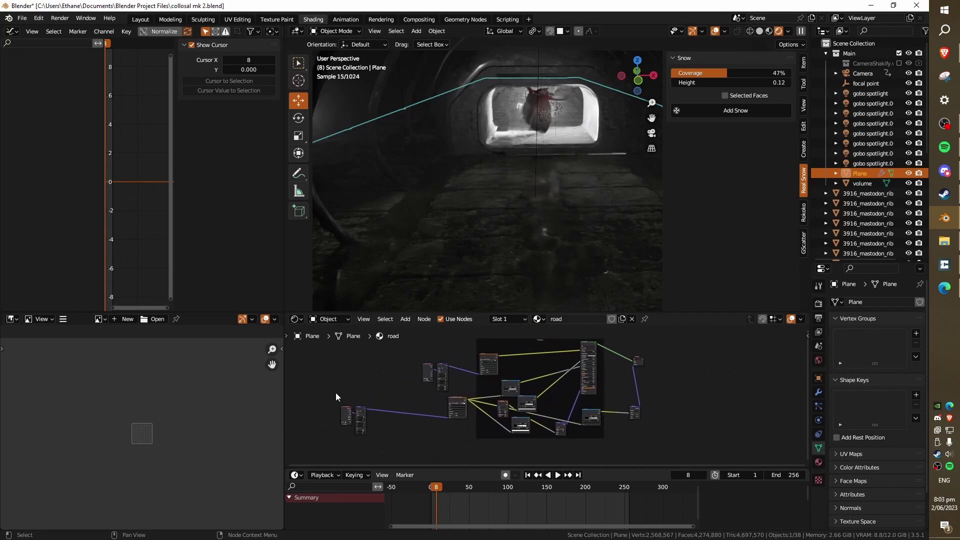
left_click_drag(335, 392, 360, 414)
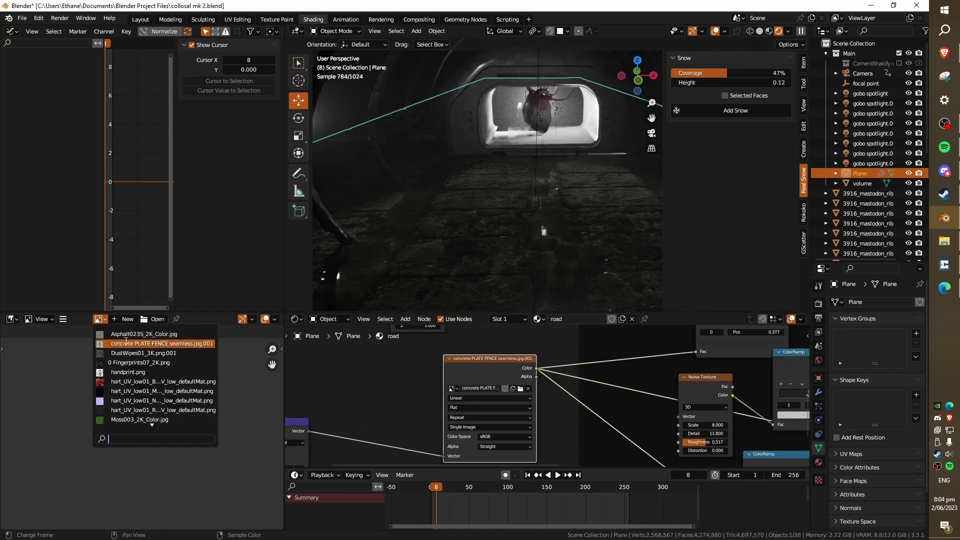
left_click(123, 344)
scroll(525, 397, "down", 2)
scroll(178, 405, "down", 1)
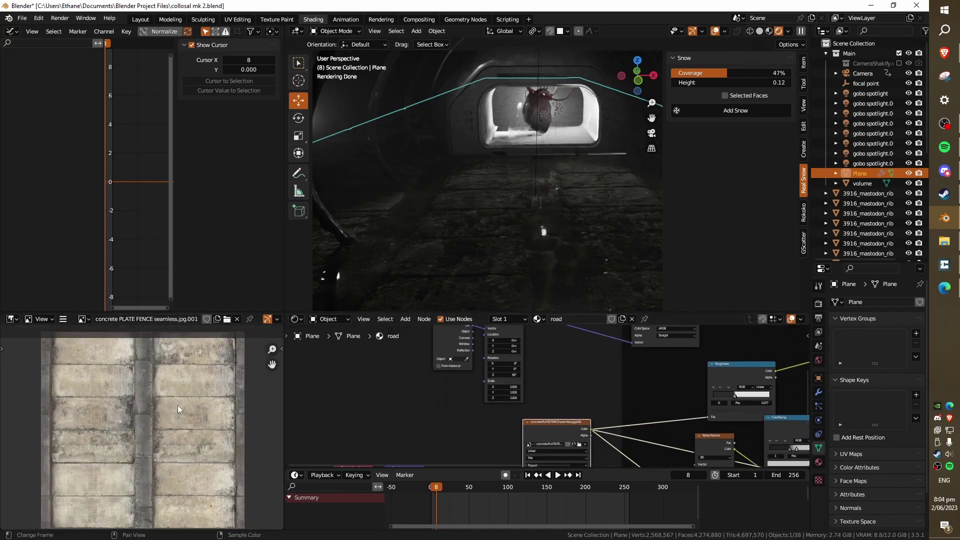
middle_click_drag(178, 405, 177, 409)
Step: Select the concrete image texture node and examine its links to the color ramps and the ground around the figure
left_click_drag(554, 376, 558, 366)
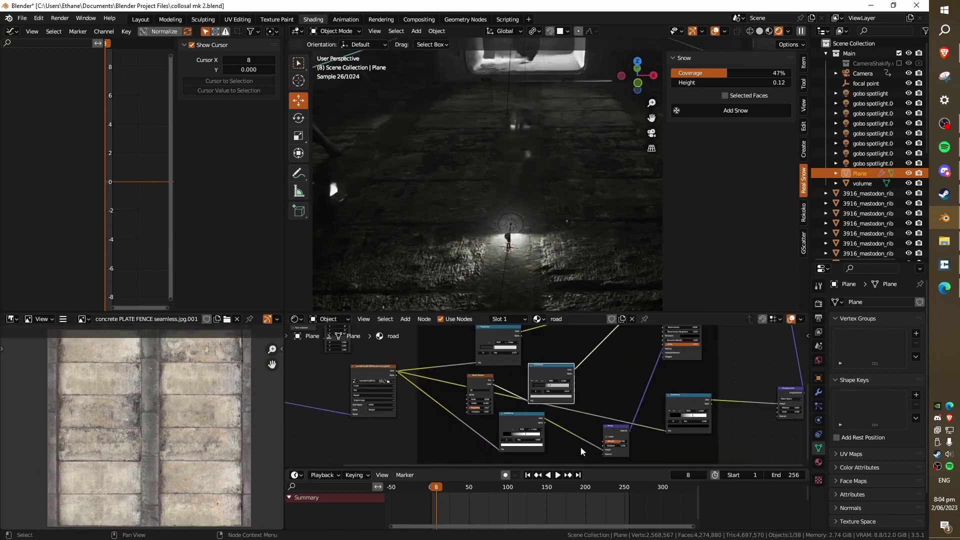
scroll(530, 444, "up", 2)
left_click(333, 366)
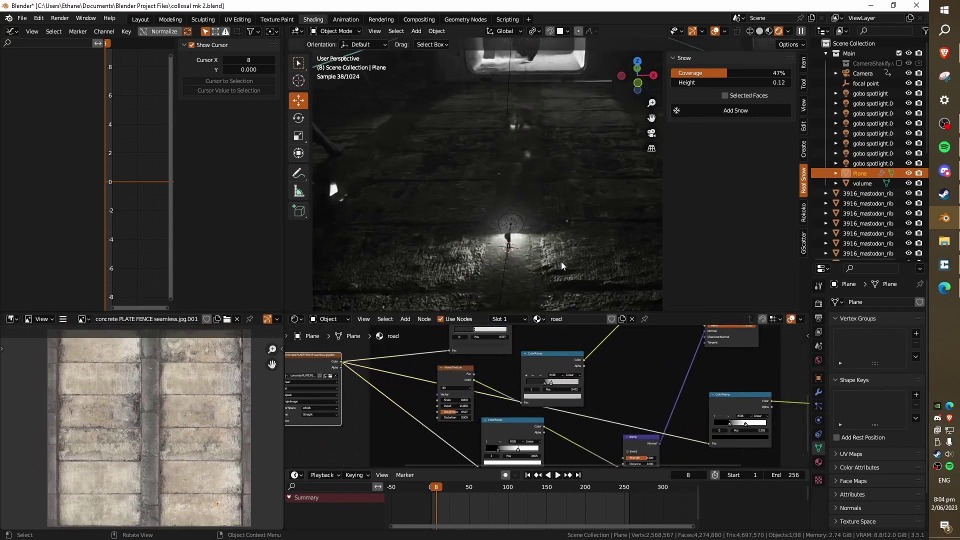
middle_click_drag(563, 257, 563, 253)
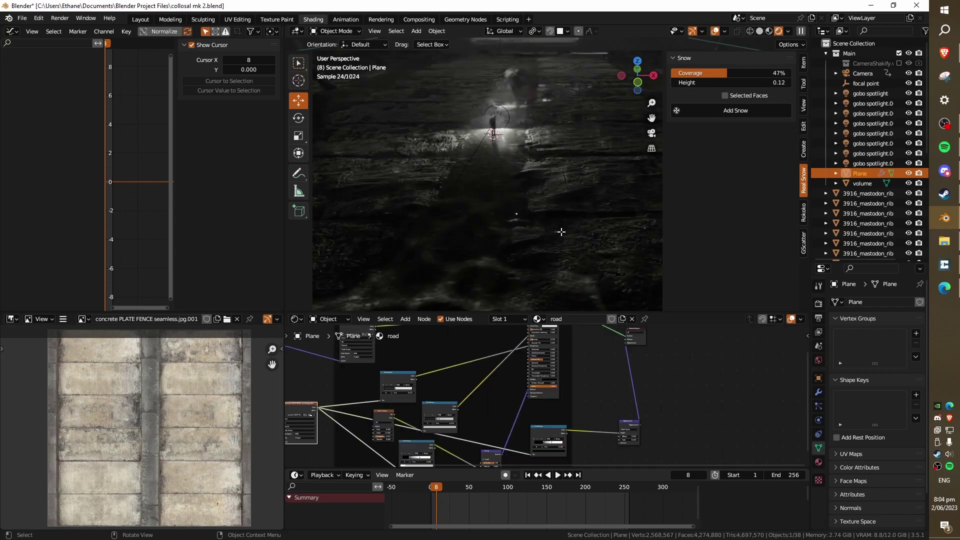
Step: Inspect the road plane's mesh grid in Edit Mode and review its array and Subdivision modifiers
key("Tab")
scroll(561, 232, "down", 3)
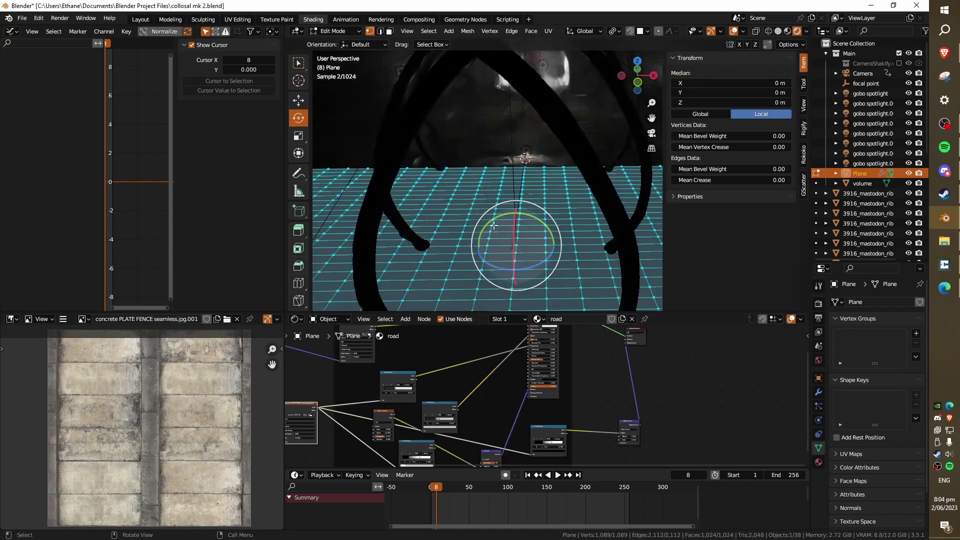
scroll(494, 226, "down", 5)
key("Tab")
left_click(818, 392)
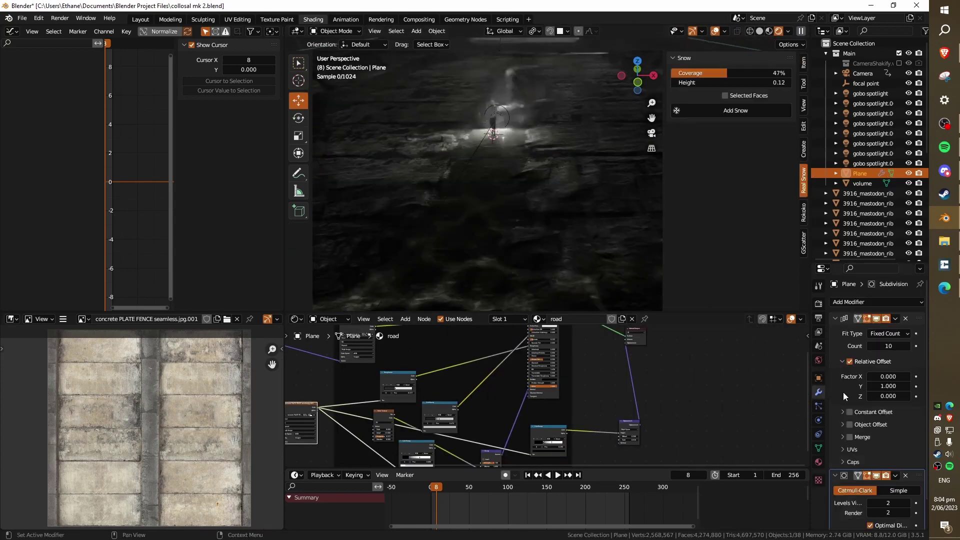
scroll(885, 454, "down", 2)
scroll(596, 409, "up", 1)
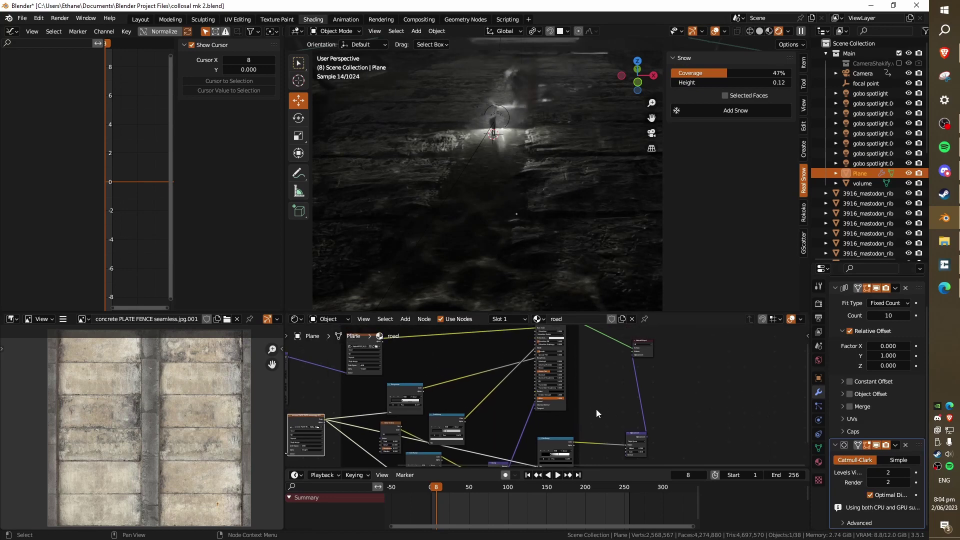
Step: Examine the road material's Displacement node settings and the ground relief near the figure
scroll(596, 411, "up", 4)
middle_click_drag(627, 432, 564, 376)
scroll(561, 398, "up", 10)
left_click_drag(614, 376, 563, 353)
scroll(550, 382, "up", 5)
middle_click_drag(492, 136, 548, 200, "shift")
left_click(368, 220)
key("KP_Decimal")
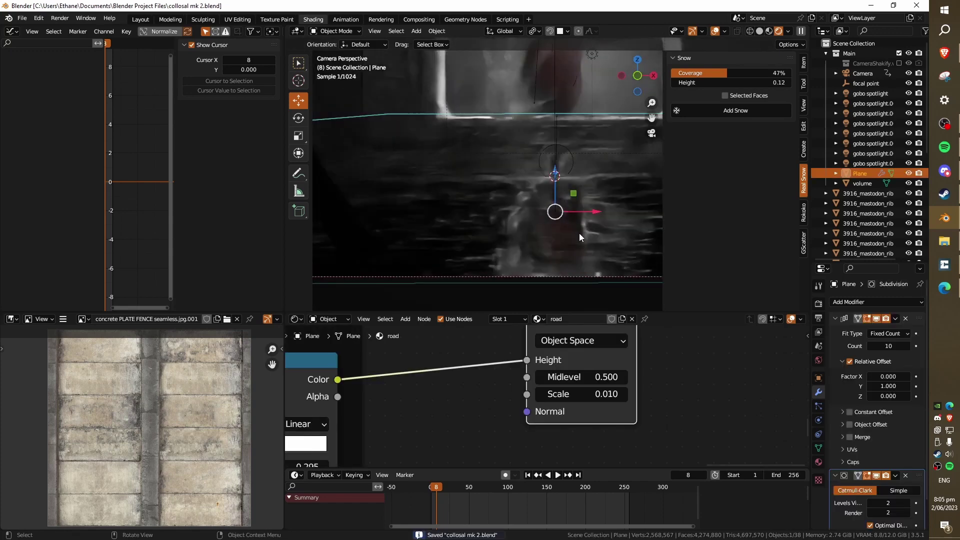
Step: Disconnect the displacement from the road's Material Output and view the ground without overlays and gizmos
scroll(628, 401, "down", 3)
middle_click_drag(604, 364, 580, 431)
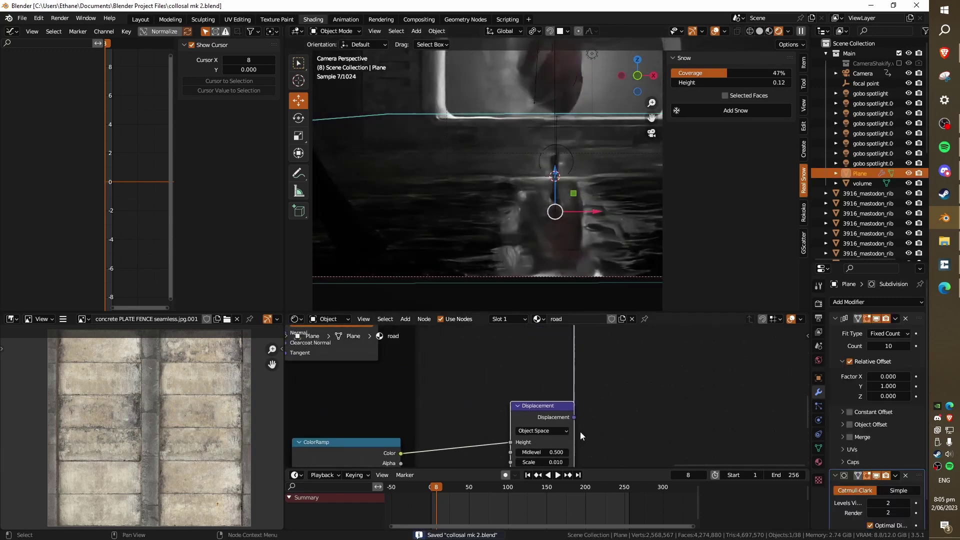
scroll(575, 412, "down", 1)
middle_click_drag(536, 373, 521, 466)
left_click_drag(557, 336, 548, 337)
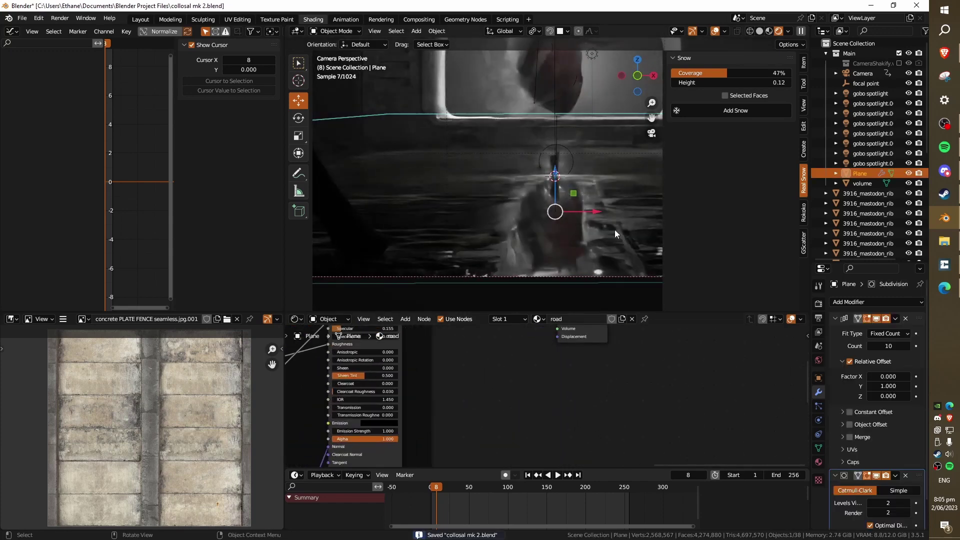
left_click(715, 31)
left_click(694, 31)
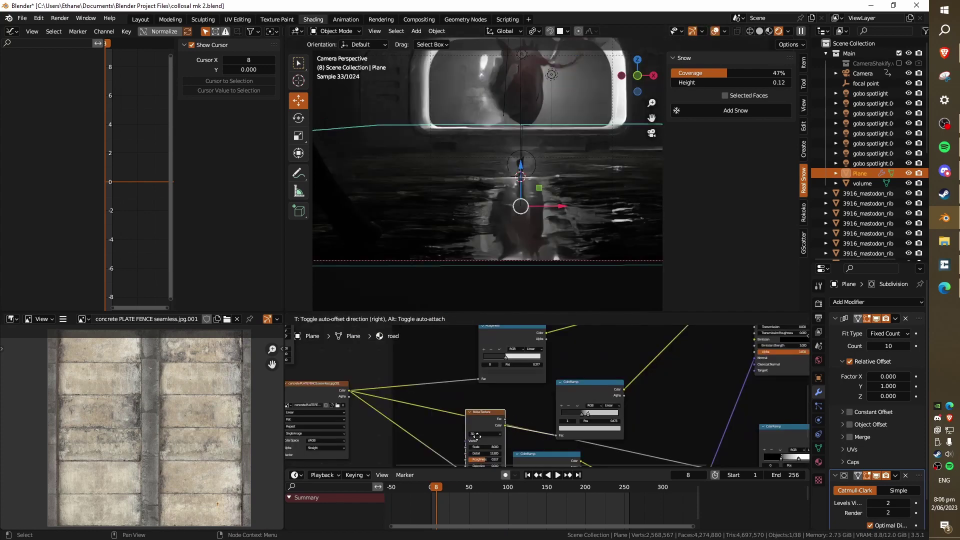
Step: Move the Noise Texture node lower in the road material and rearrange the nodes around it
left_click_drag(487, 410, 484, 433)
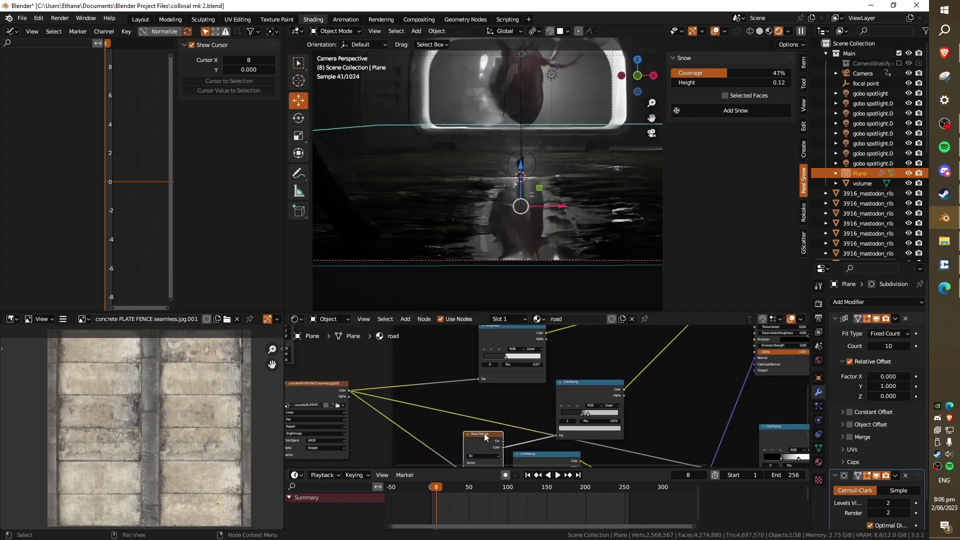
middle_click_drag(591, 384, 584, 425)
left_click_drag(585, 424, 605, 411)
middle_click_drag(614, 405, 617, 386)
left_click_drag(576, 377, 587, 377)
middle_click_drag(587, 378, 623, 405)
left_click_drag(530, 355, 541, 352)
middle_click_drag(734, 347, 615, 423)
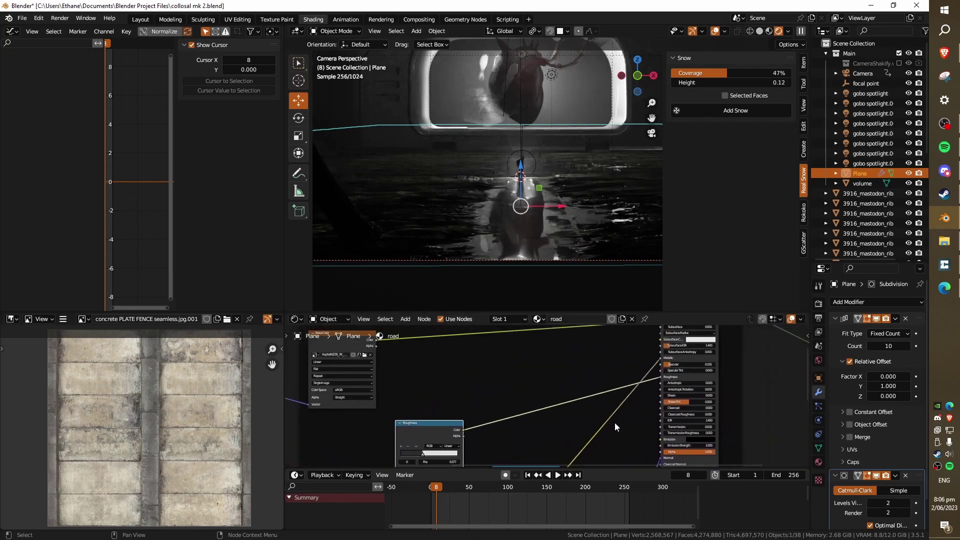
Step: Preview the Roughness color ramp alone on the road and examine its dark areas around the figure
scroll(463, 406, "up", 6)
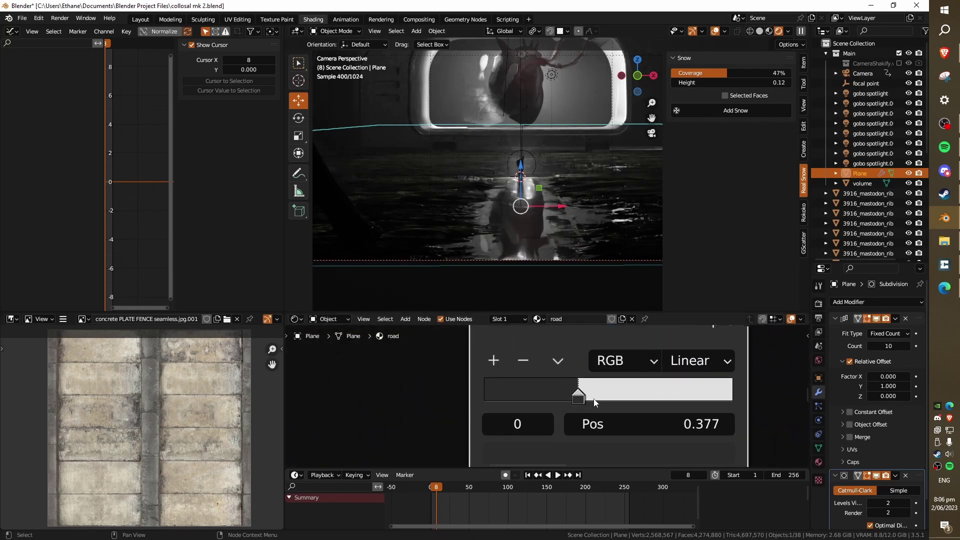
scroll(595, 403, "down", 4)
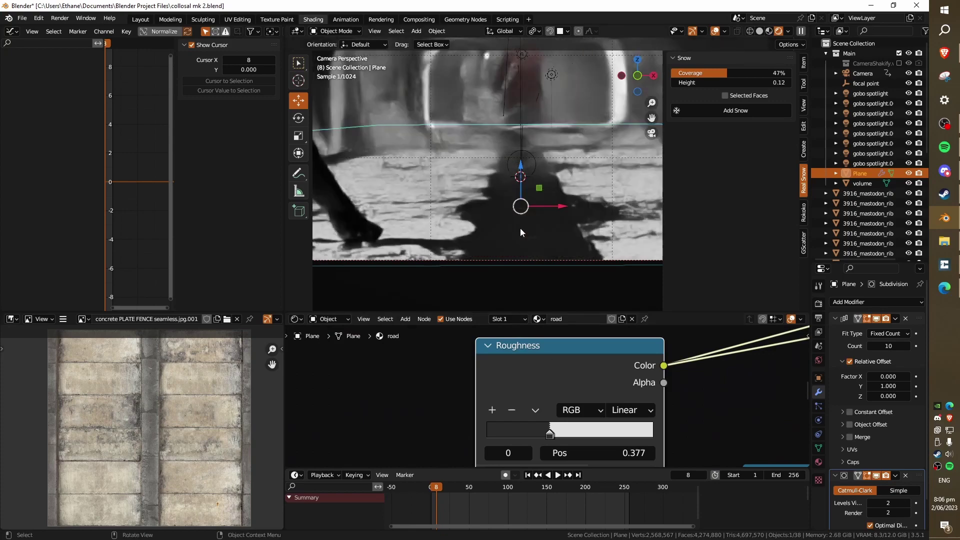
scroll(515, 259, "up", 4)
middle_click_drag(498, 236, 511, 233, "shift")
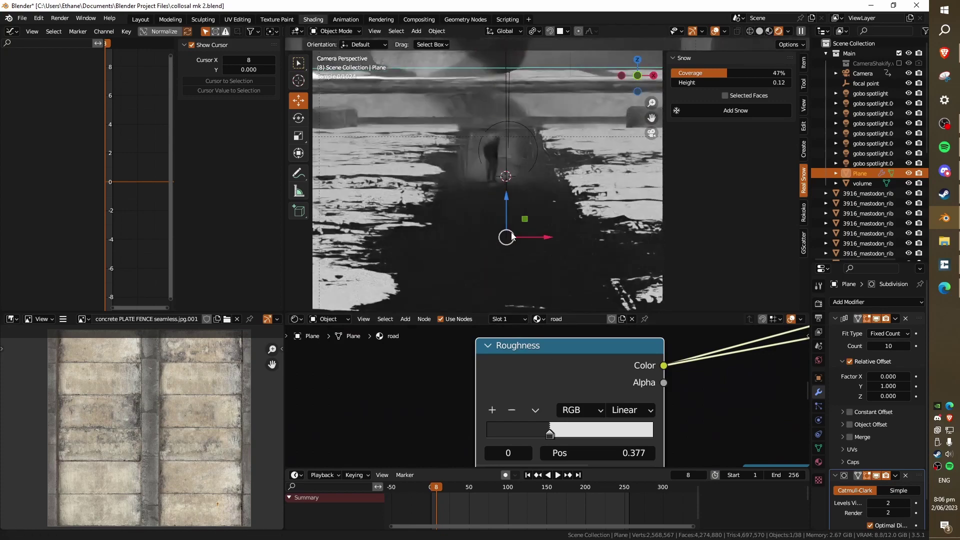
scroll(512, 237, "up", 5)
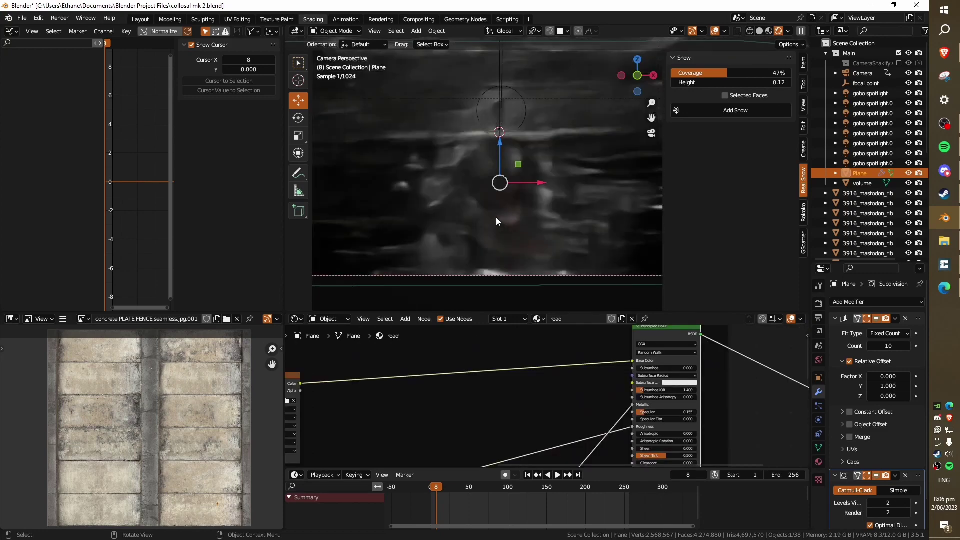
Step: Save the file and select the road plane in the camera view
scroll(482, 188, "up", 2)
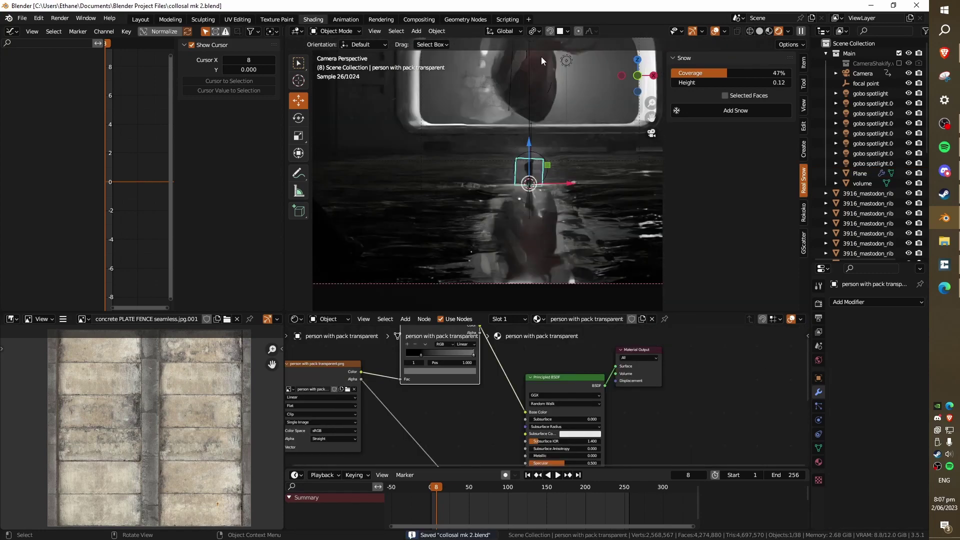
left_click(607, 180)
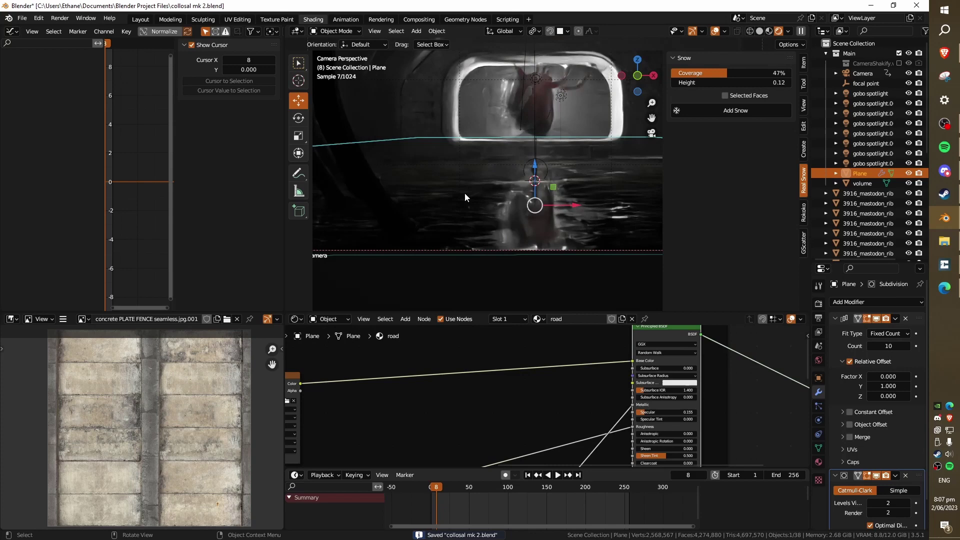
key("ctrl+s")
left_click(435, 154)
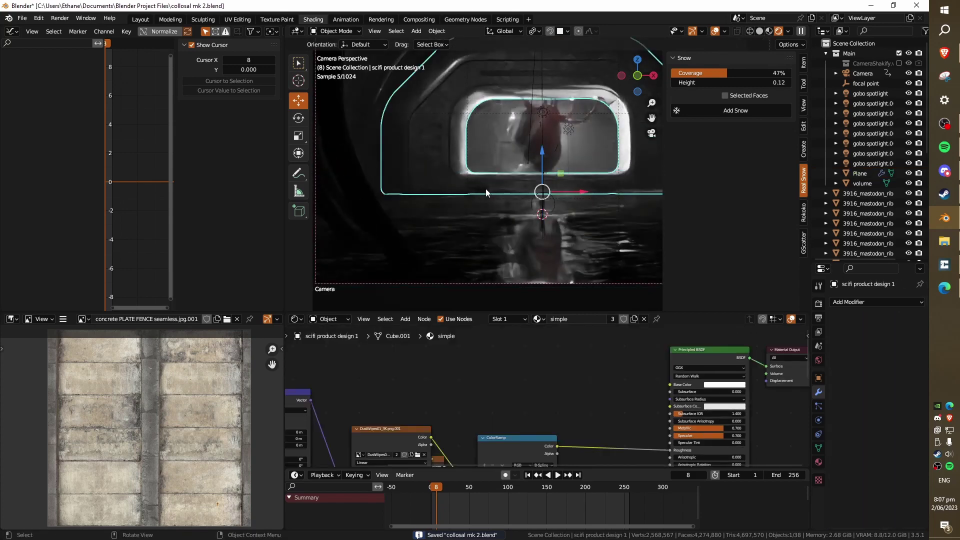
left_click(559, 241)
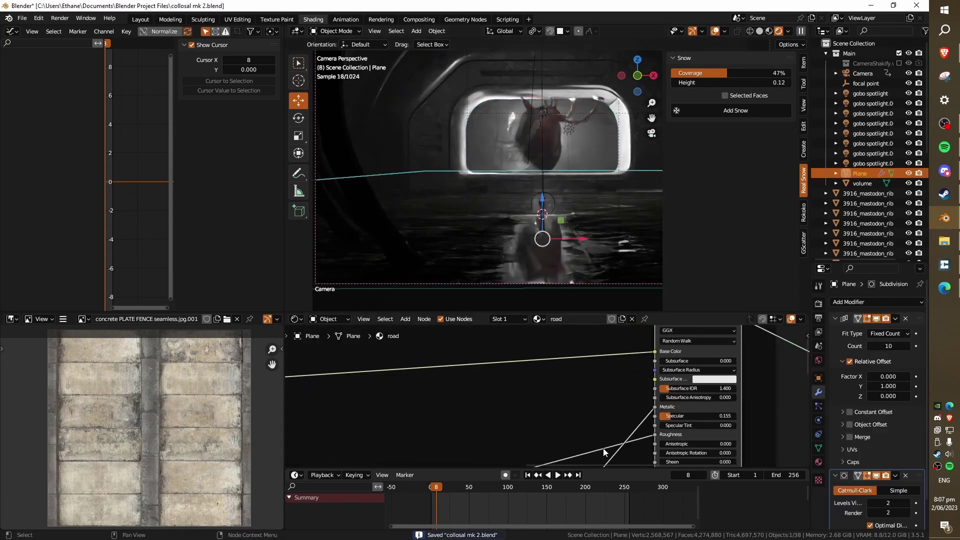
Step: Try the Roughness ramp's first stop at position 0.000 and show the Principled BSDF result on the road
middle_click_drag(571, 400, 601, 332)
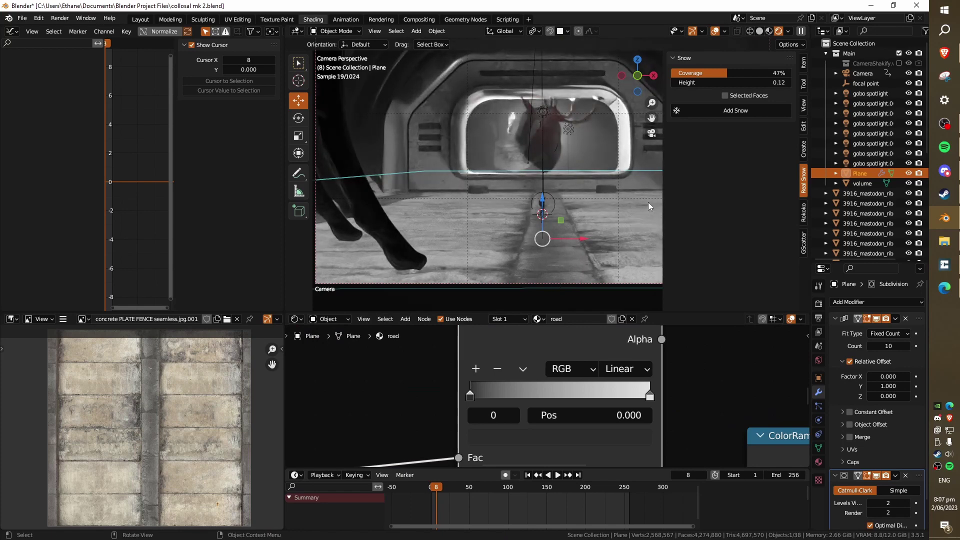
scroll(682, 362, "down", 8)
middle_click_drag(634, 386, 480, 462)
scroll(550, 410, "down", 5)
left_click(621, 348, "ctrl+shift")
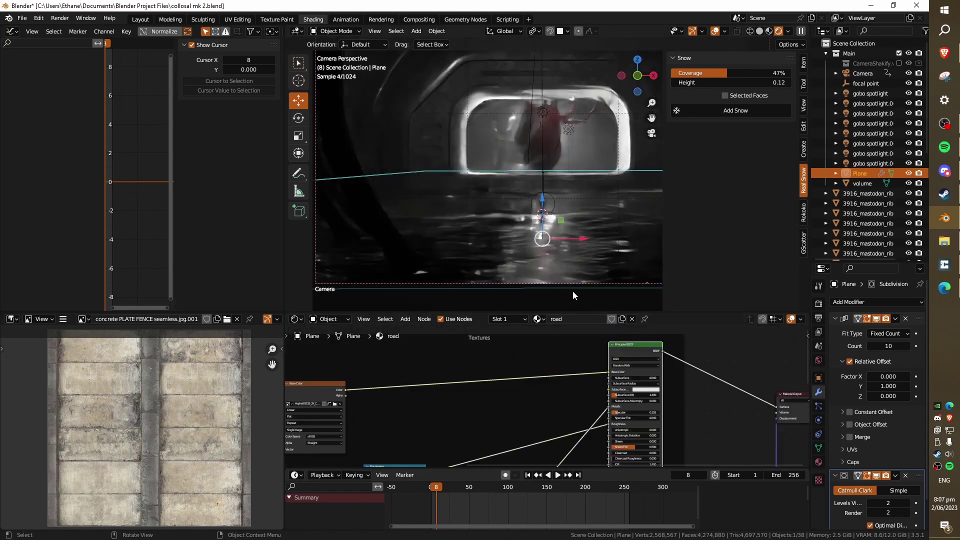
Step: Check the figure's reflection on the road up close and undo the last Roughness ramp change
scroll(548, 256, "up", 4)
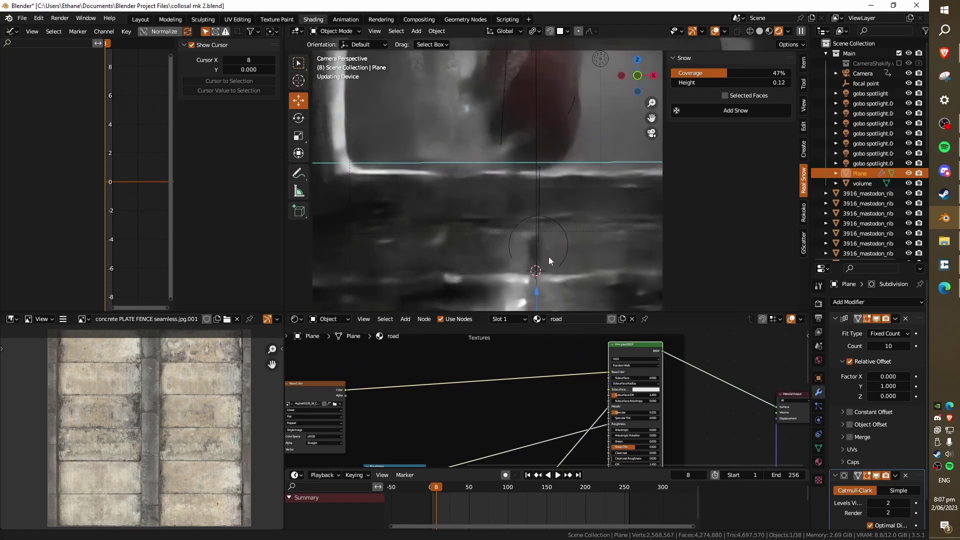
scroll(620, 183, "down", 5)
scroll(578, 209, "up", 5)
scroll(565, 199, "down", 2)
key("ctrl+z")
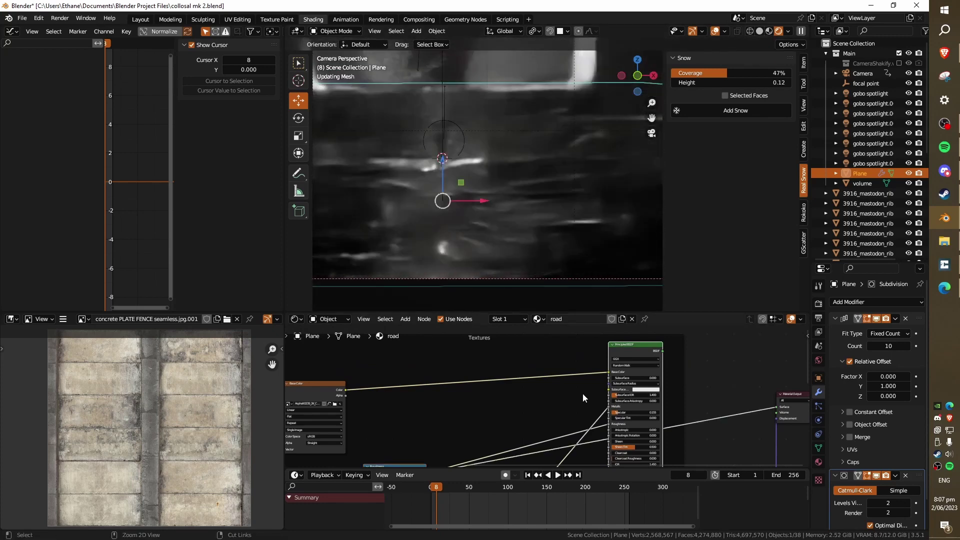
Step: Connect the Principled BSDF back to the Material Output, bring the Roughness ramp into view and save the file
scroll(608, 390, "down", 2)
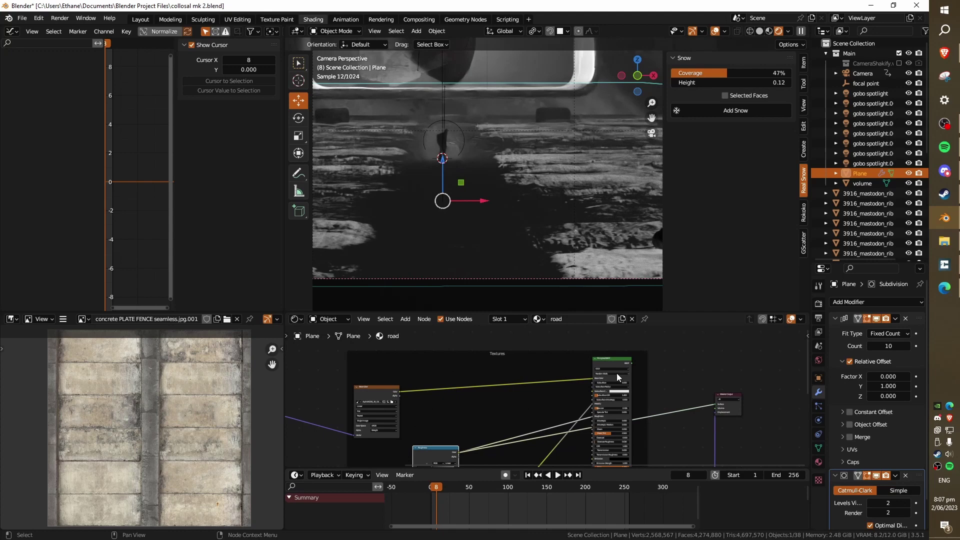
left_click(613, 362, "ctrl+shift")
middle_click_drag(501, 392, 538, 352)
scroll(492, 417, "up", 4)
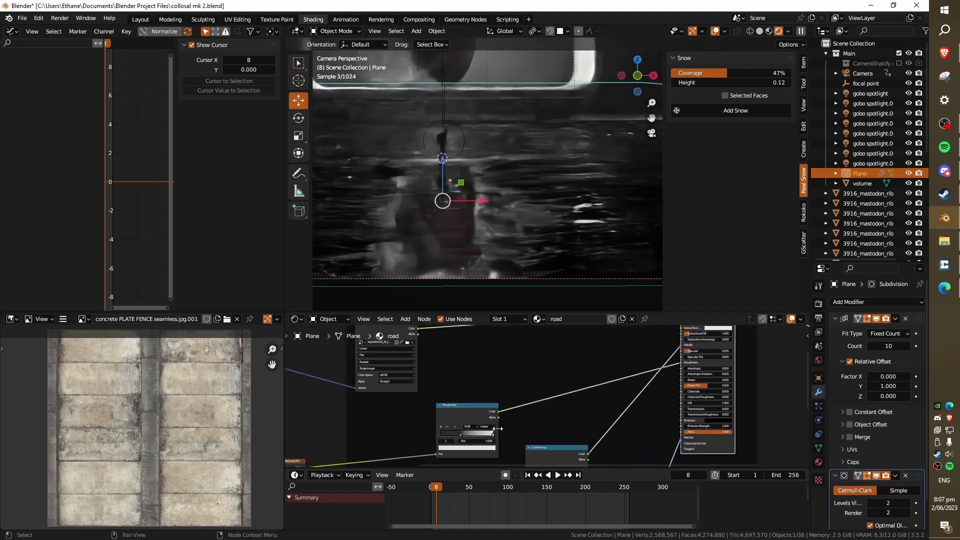
middle_click_drag(497, 429, 586, 378)
key("ctrl+s")
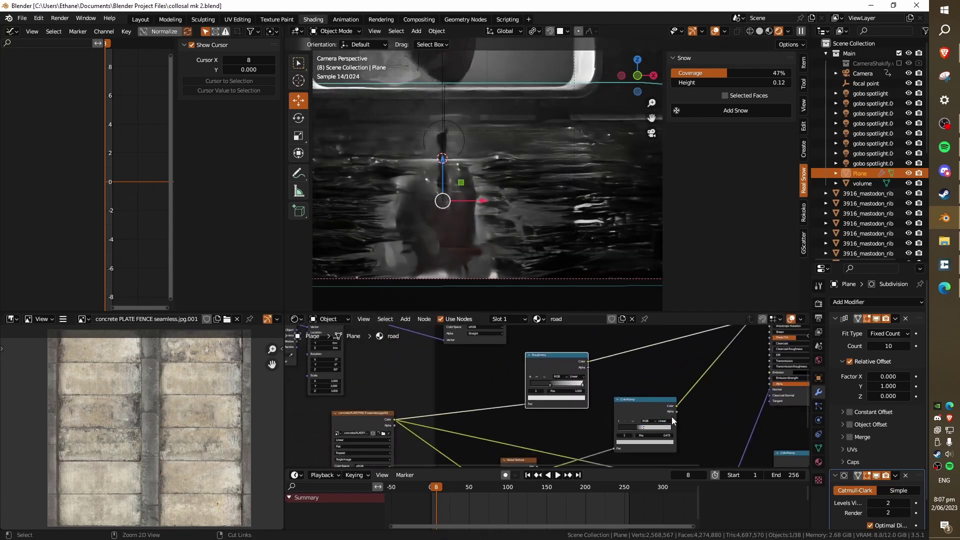
Step: Select the Roughness color ramp in the road material and examine its stops and connections up close
middle_click_drag(682, 421, 551, 382)
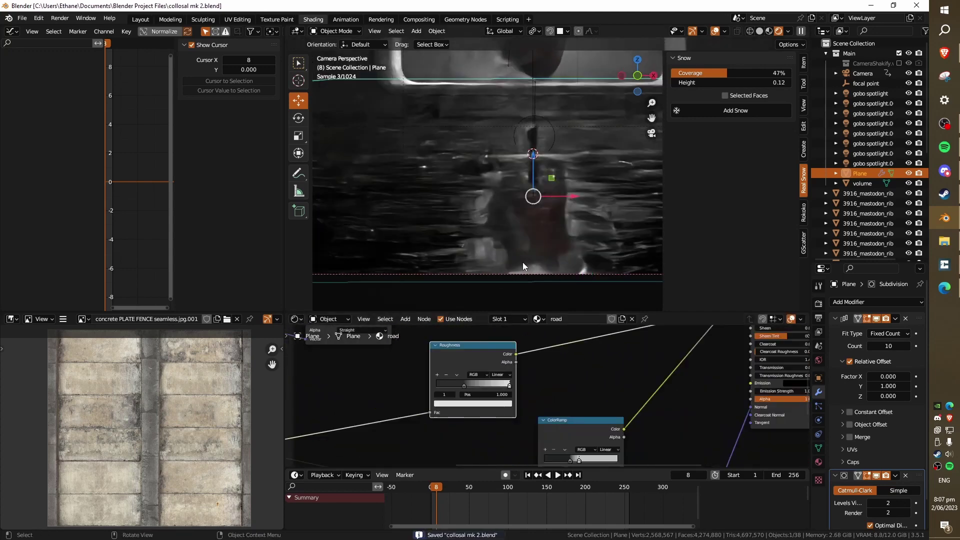
left_click(456, 349)
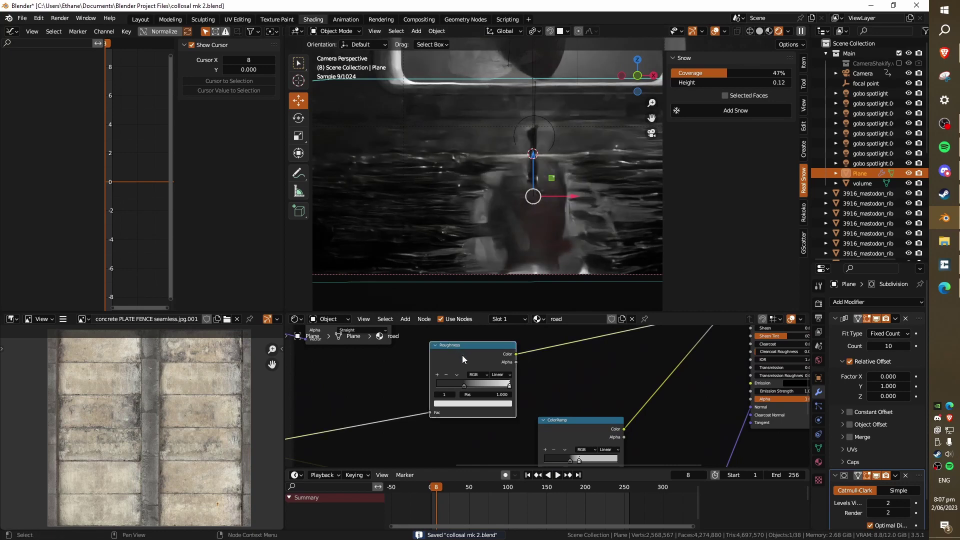
left_click_drag(462, 356, 463, 357)
scroll(547, 395, "up", 4)
middle_click_drag(603, 401, 660, 421)
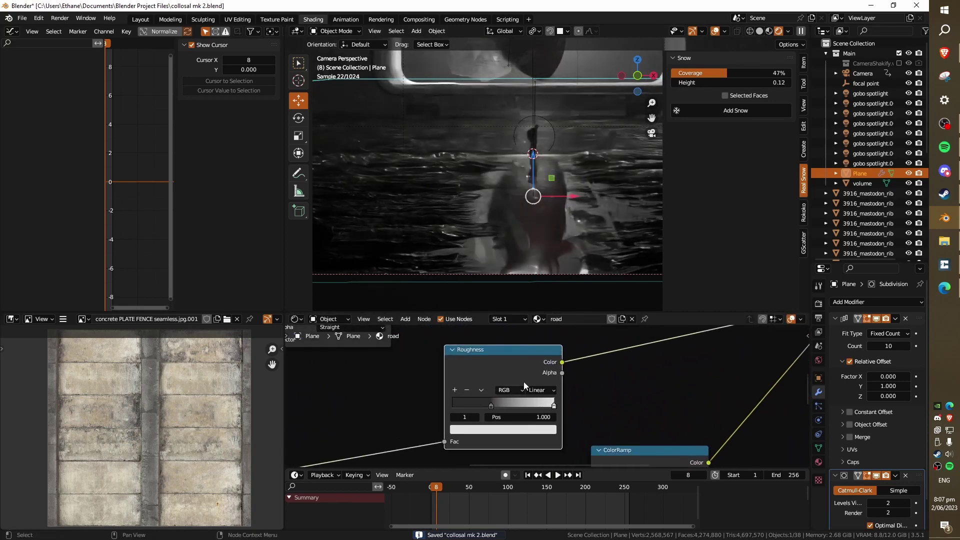
scroll(523, 384, "down", 2)
middle_click_drag(372, 412, 602, 356)
Step: Select the concrete PLATE FENCE texture node and examine its dark center strip and lighter slabs in the image preview
left_click(426, 406)
scroll(159, 411, "up", 3)
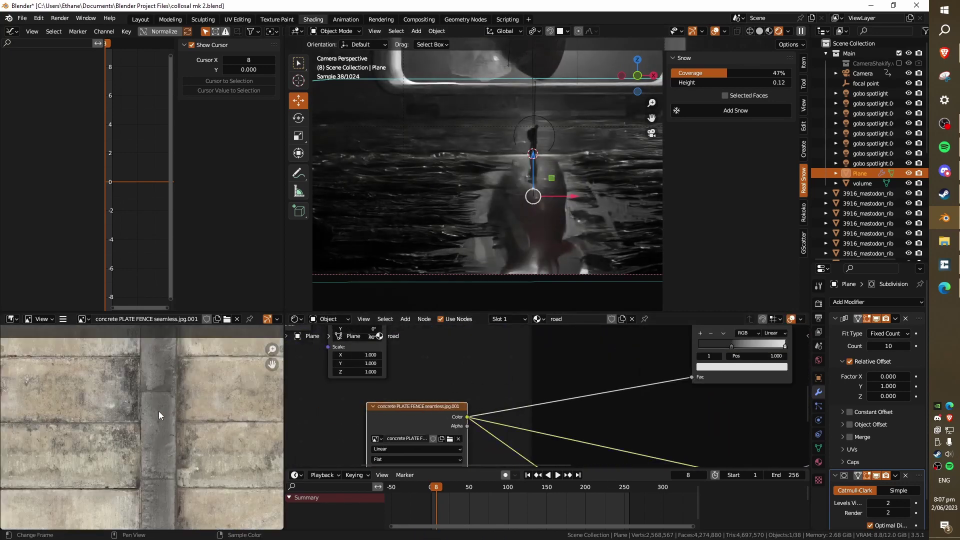
middle_click_drag(158, 411, 135, 427)
scroll(135, 427, "down", 6)
scroll(138, 395, "up", 4)
middle_click_drag(142, 392, 119, 356)
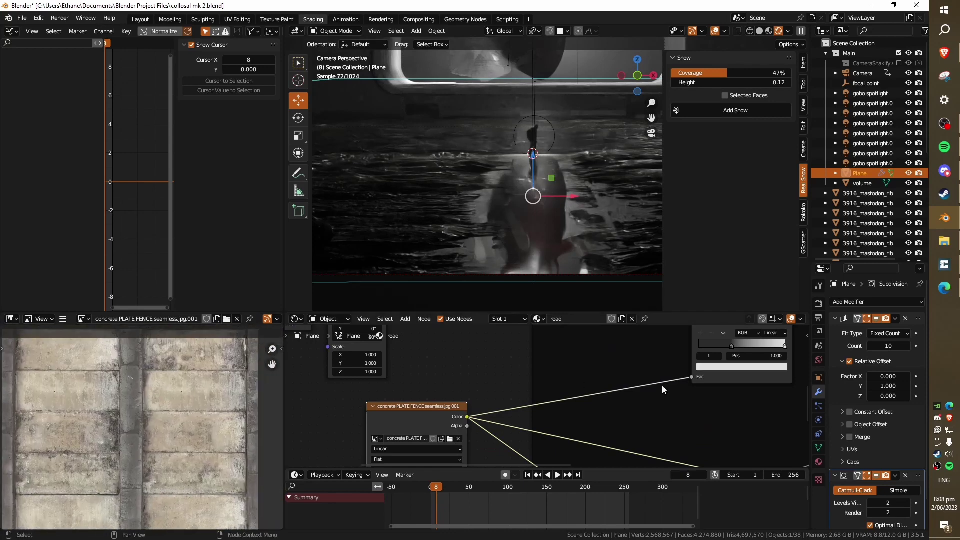
Step: Try feeding the concrete texture straight into the Principled BSDF's Roughness input, bypassing the Roughness ramp
scroll(662, 386, "down", 5)
middle_click_drag(795, 345, 587, 405)
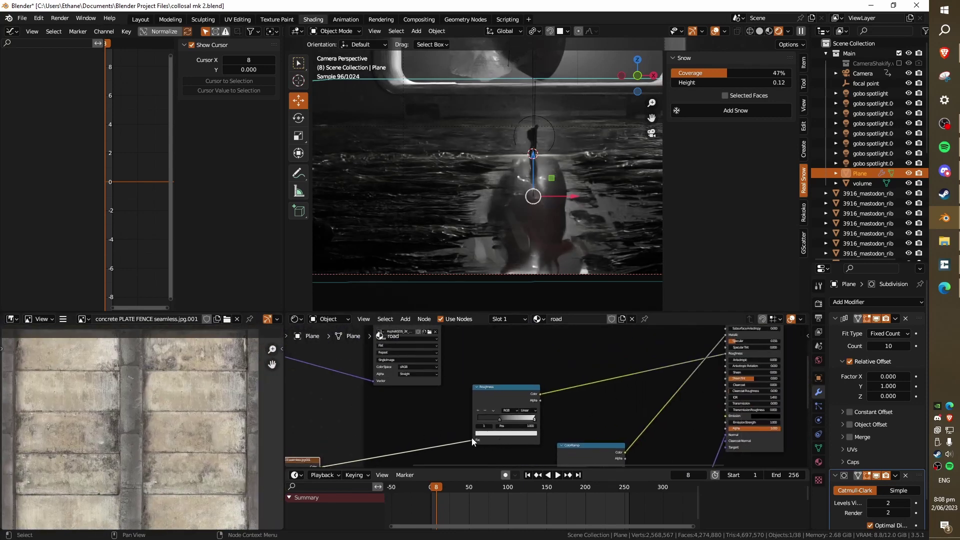
left_click_drag(472, 440, 725, 353)
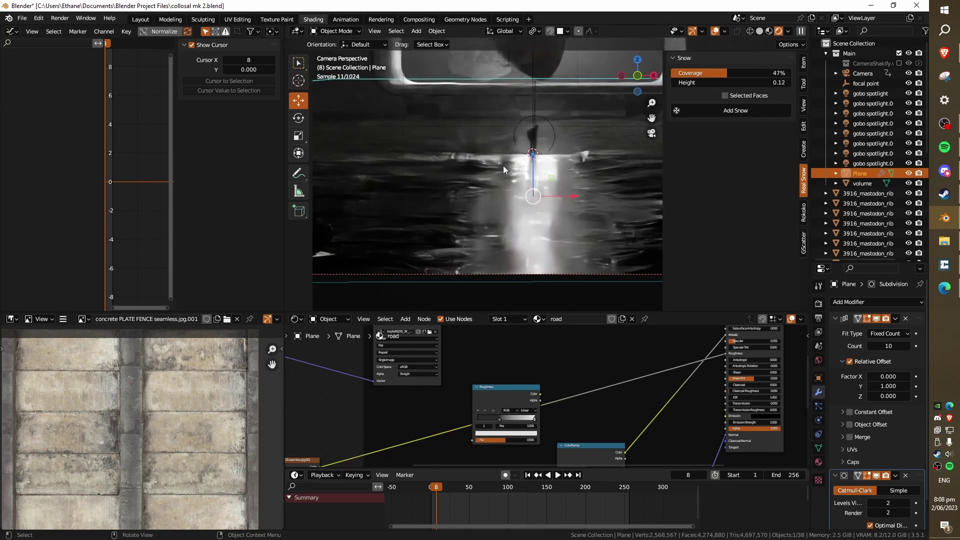
left_click_drag(491, 403, 526, 379)
Step: Save the file and examine the Roughness ramp and the Bump node's Strength and Distance settings
key("ctrl+s")
key("KP_Decimal")
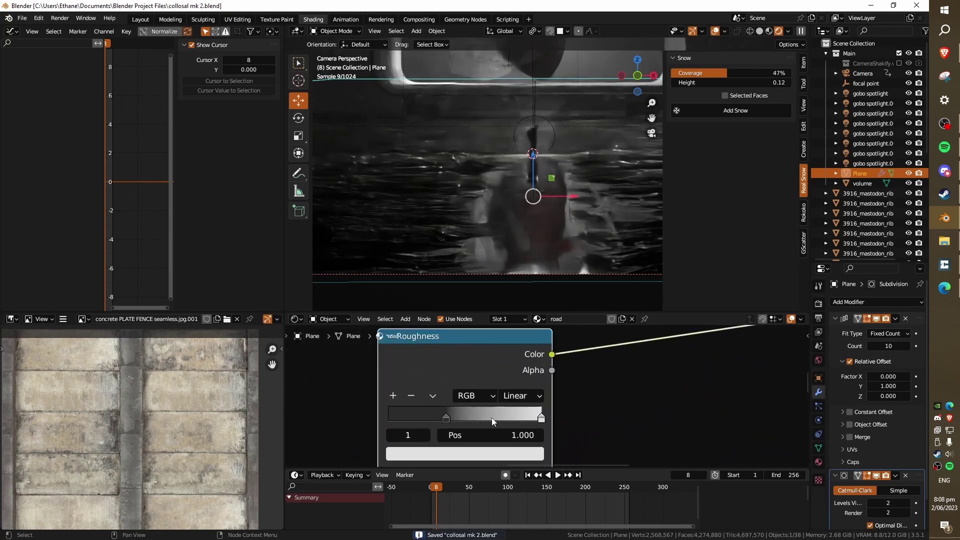
scroll(632, 419, "down", 3)
scroll(655, 428, "up", 5)
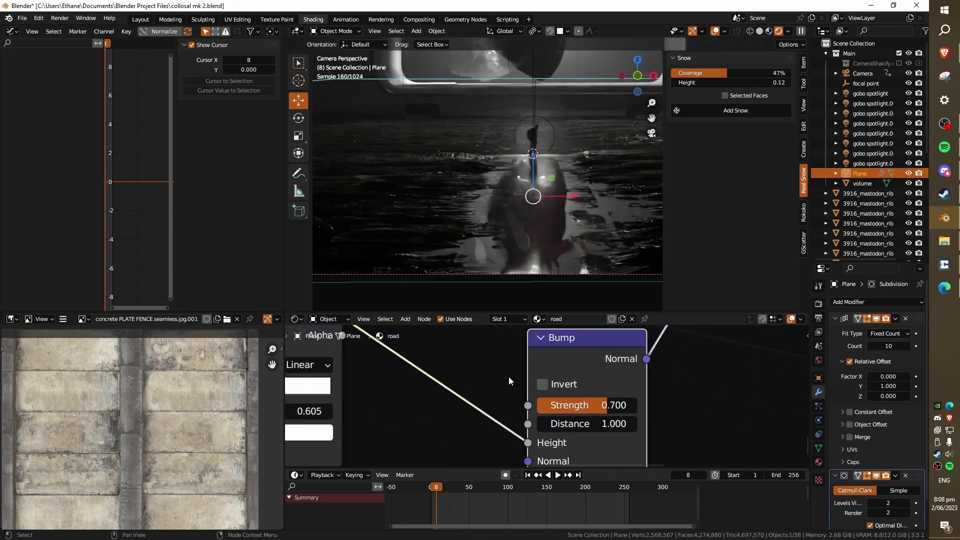
Step: Save the file and select a rib, followed by the sci-fi window frame, in the camera view
key("ctrl+s")
scroll(542, 235, "down", 3)
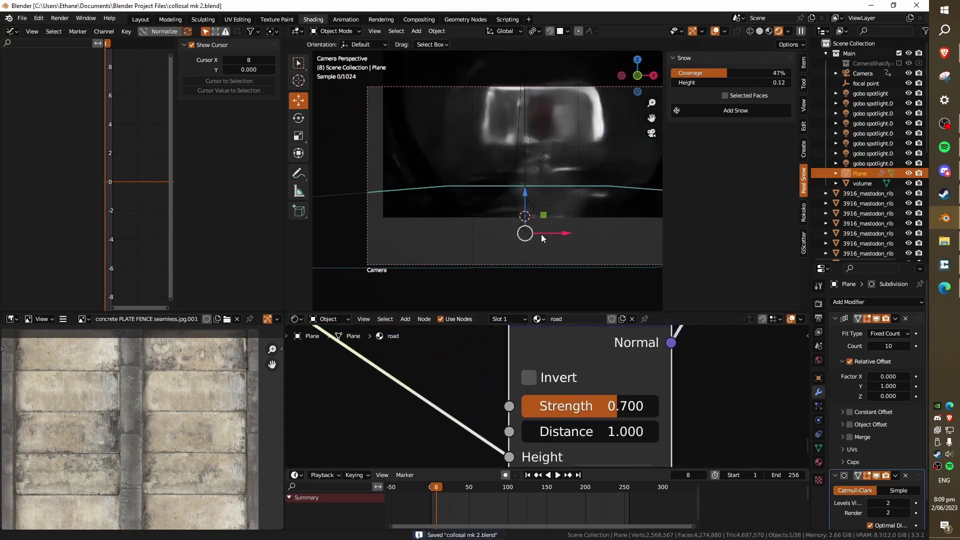
left_click(553, 172)
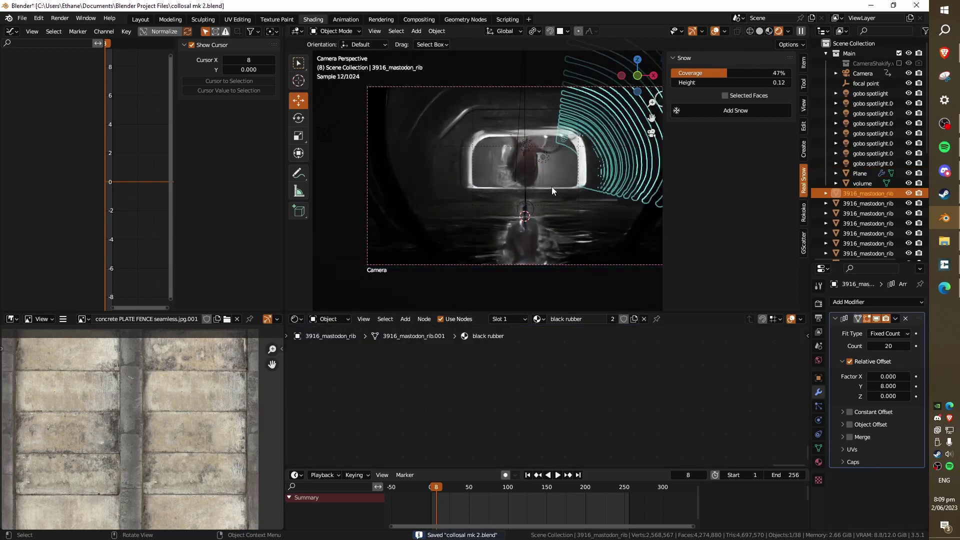
left_click(551, 187)
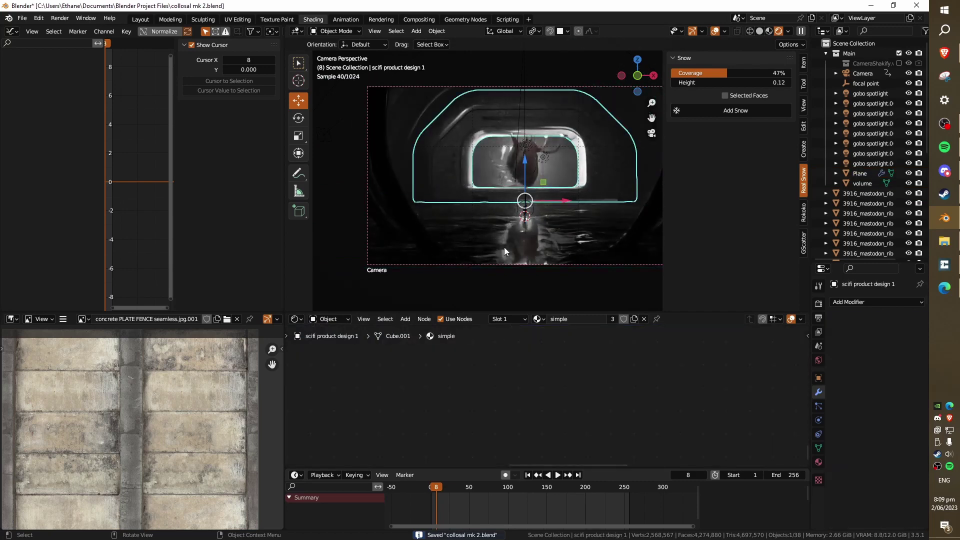
Step: Select the ColorRamp fed by the Noise Texture in the road material and save the file
scroll(524, 250, "up", 3)
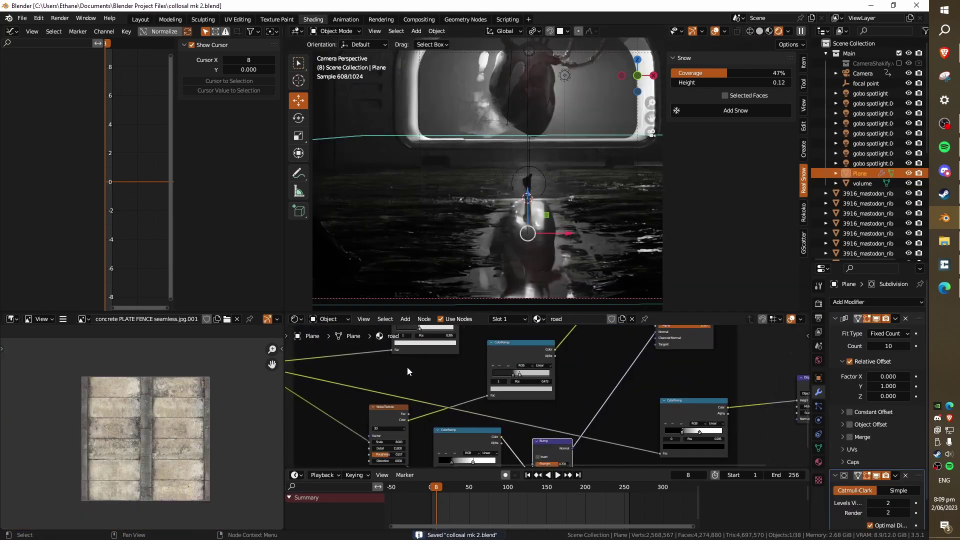
middle_click_drag(478, 366, 540, 409)
scroll(540, 409, "up", 2)
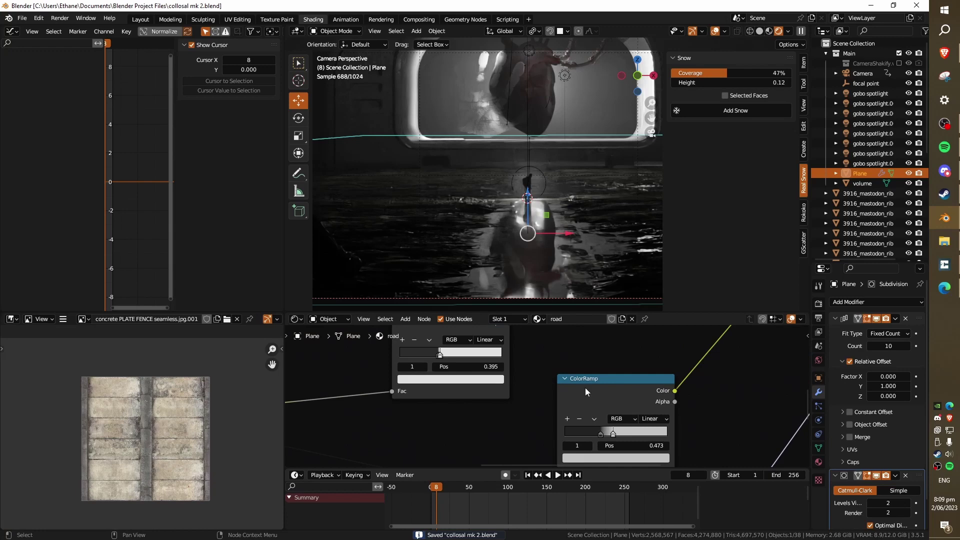
mouse_move(588, 391)
left_mouse_down()
mouse_move(613, 386)
mouse_move(587, 395)
left_mouse_up()
key("ctrl+s")
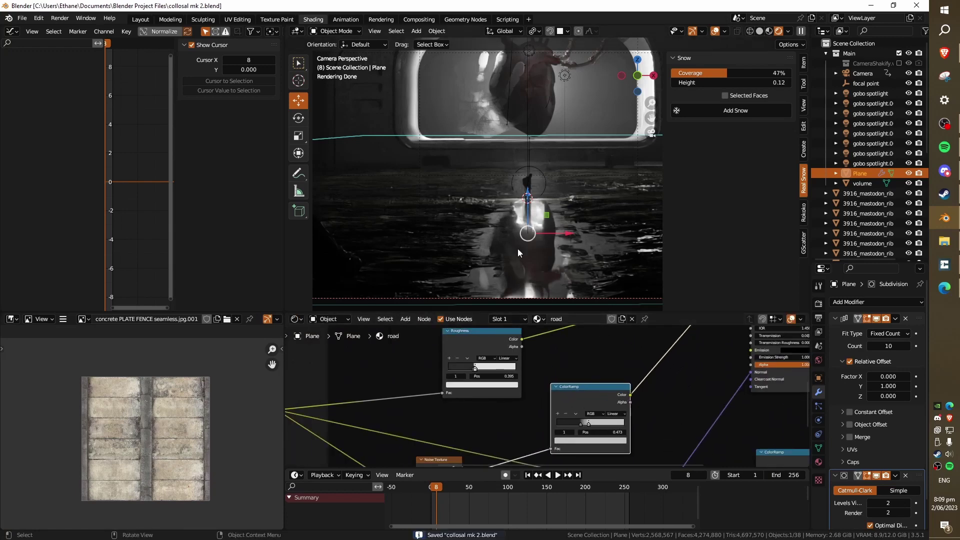
Step: Select the smudged glass plane in front of the heart and inspect it in the camera view
scroll(549, 209, "down", 2)
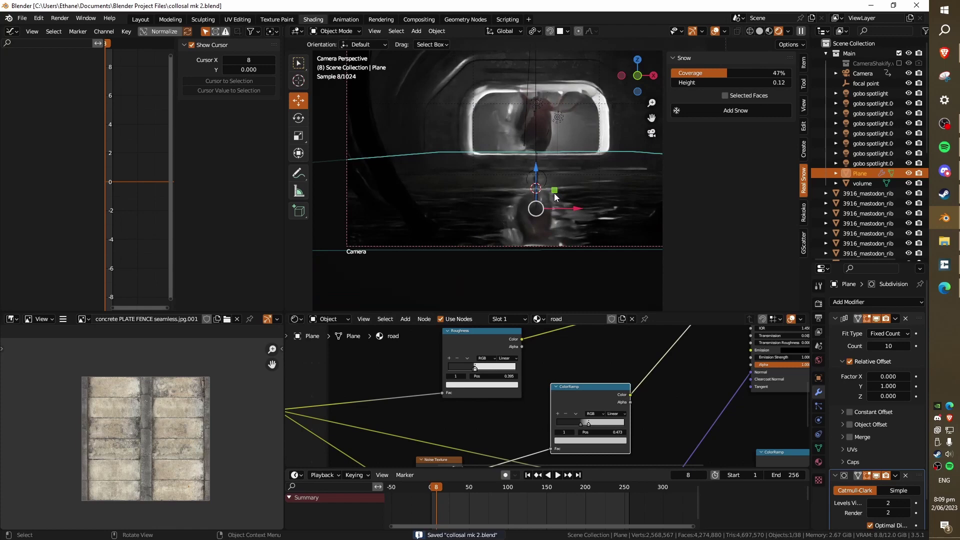
scroll(567, 187, "up", 3)
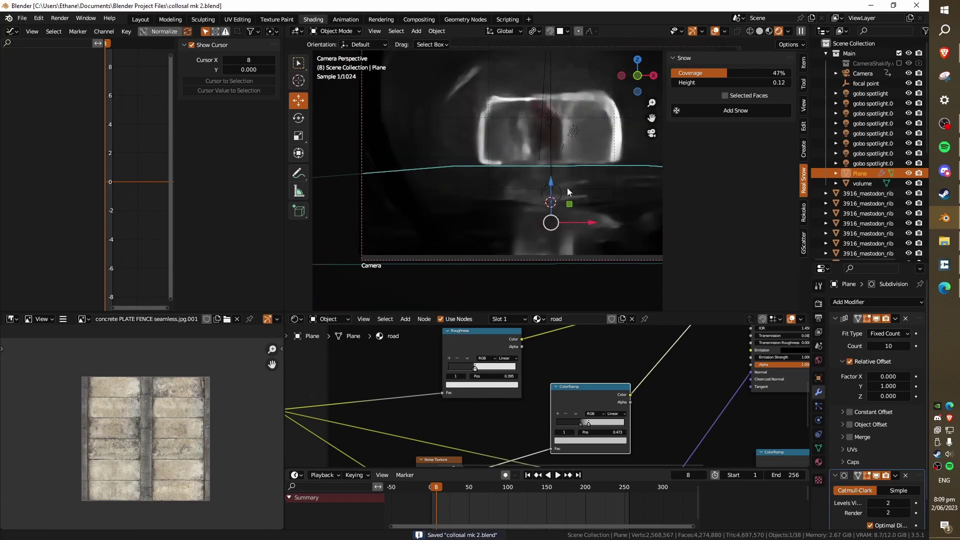
left_click(530, 143)
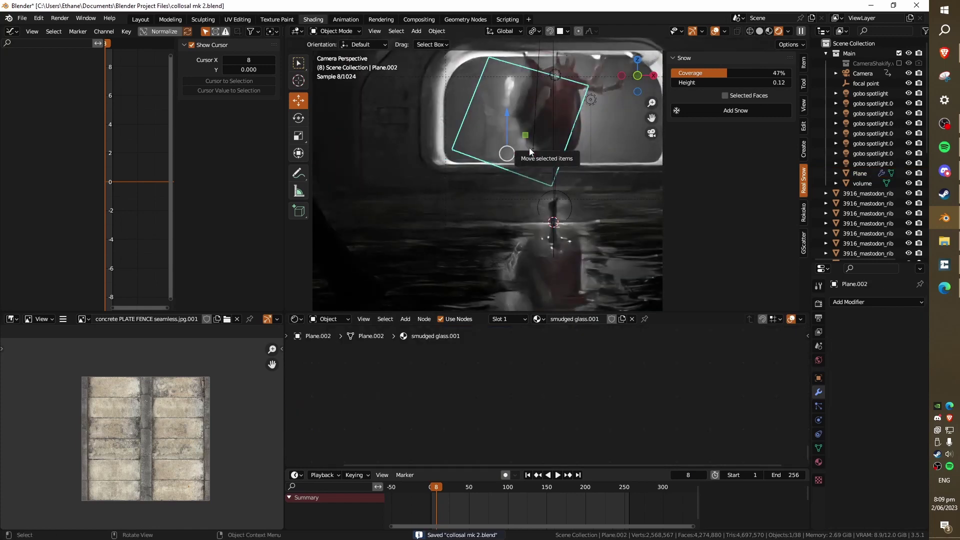
key("KP_Decimal")
scroll(545, 199, "up", 4)
scroll(552, 203, "down", 1)
scroll(552, 203, "down", 5)
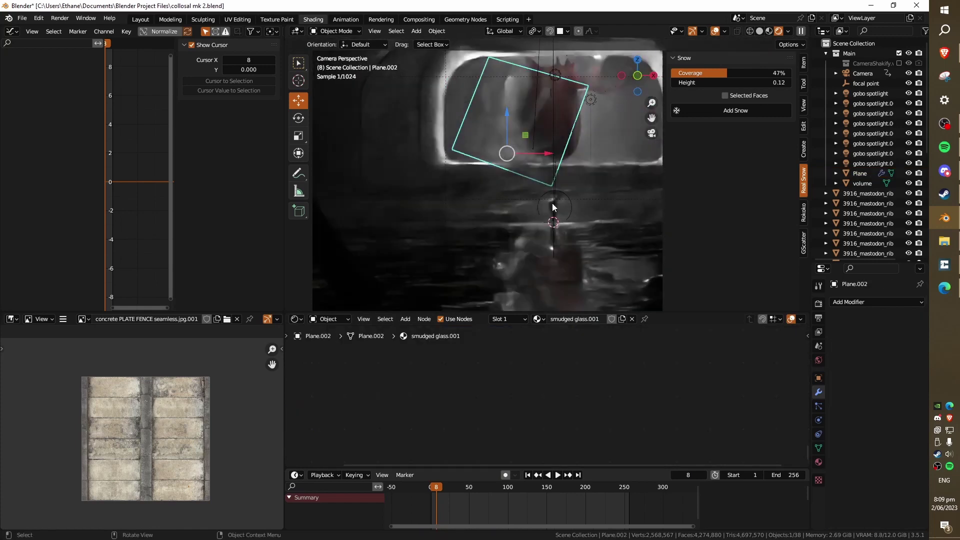
Step: Select the arrayed mastodon rib, inspect its repetition along the road from outside the camera view, and save the file
left_click(476, 172)
middle_click_drag(475, 172, 399, 158)
left_click(479, 198)
middle_click_drag(480, 199, 556, 197)
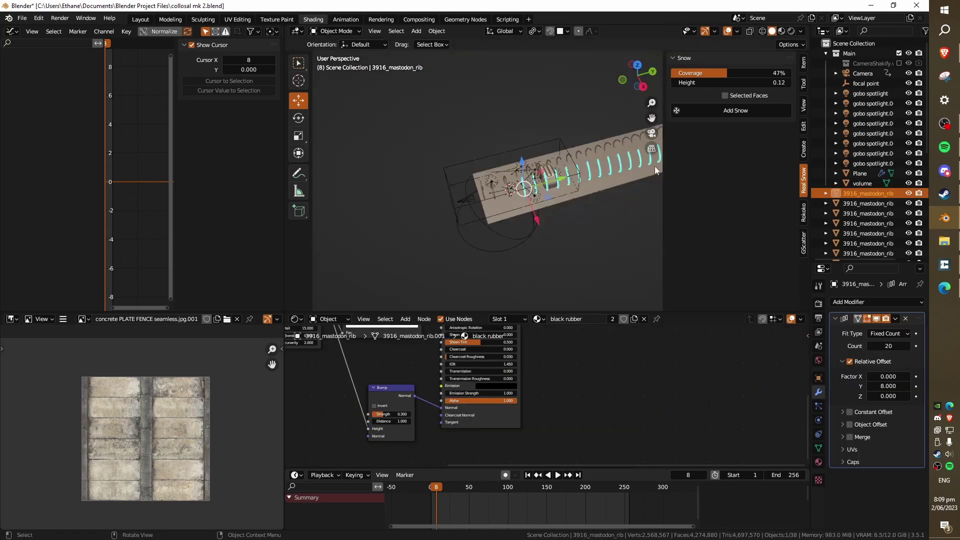
middle_click_drag(608, 175, 481, 170, "shift")
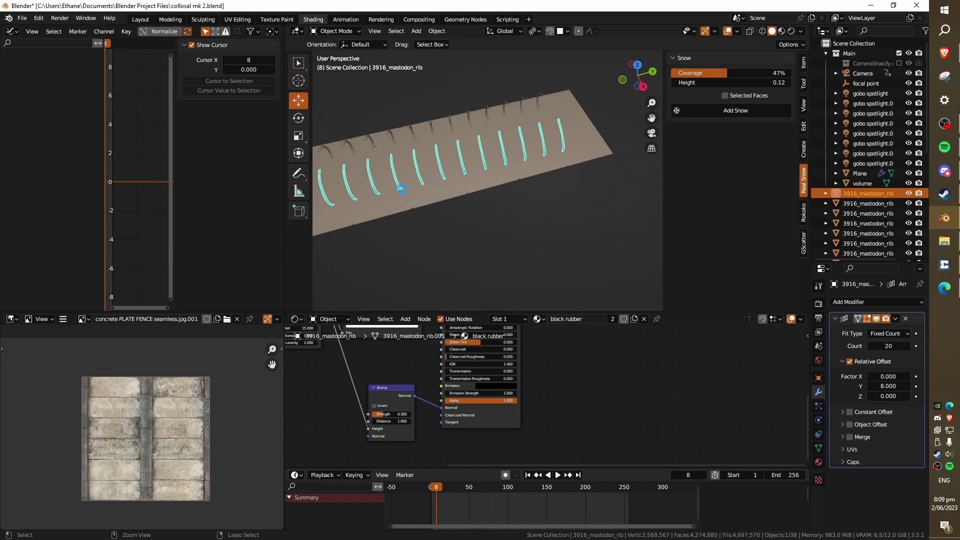
key("ctrl+s")
middle_click_drag(398, 194, 481, 186, "shift")
mouse_move(341, 224)
middle_mouse_down("shift")
mouse_move(523, 200)
mouse_move(524, 185)
middle_mouse_up("shift")
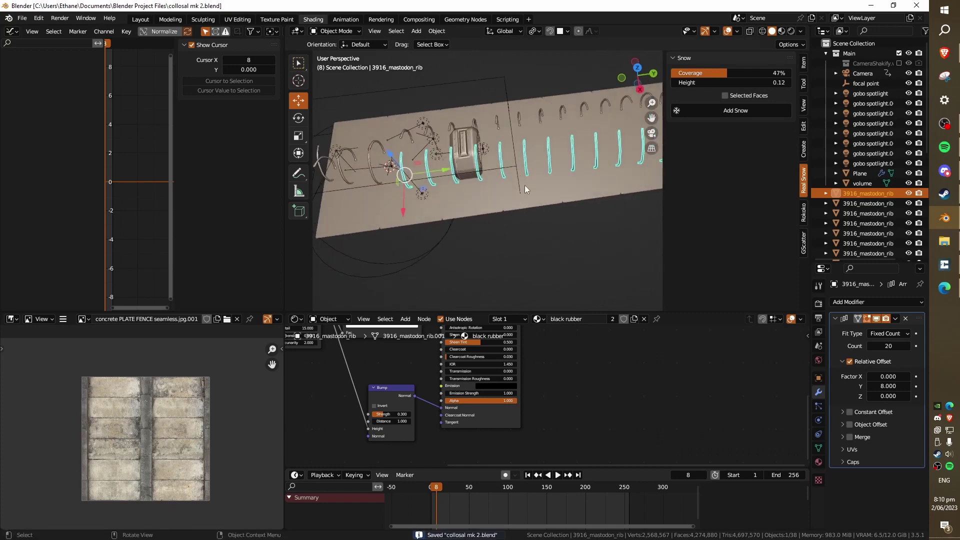
middle_click_drag(535, 152, 548, 170)
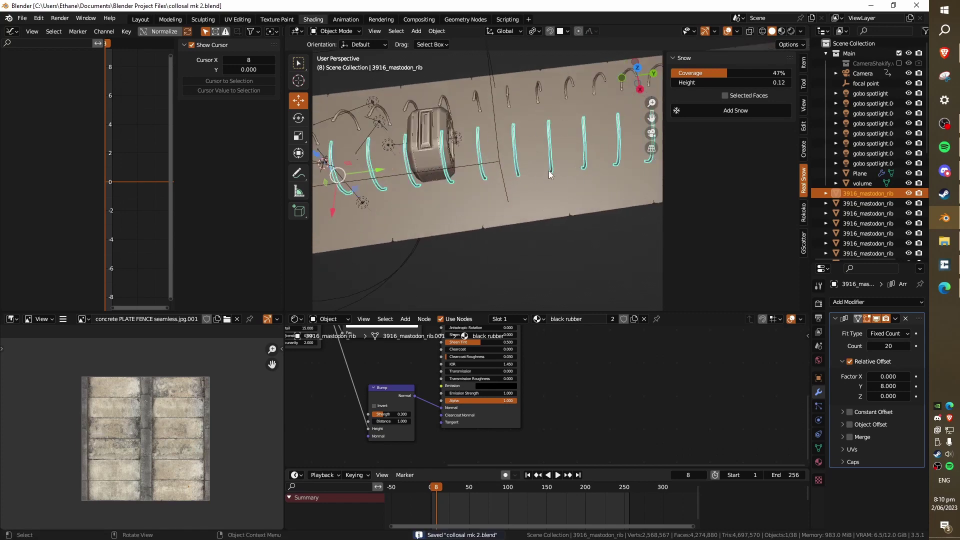
Step: Deselect the ribs and select the camera at the near end of the road
scroll(514, 175, "down", 3)
left_click(496, 215)
scroll(587, 205, "up", 5)
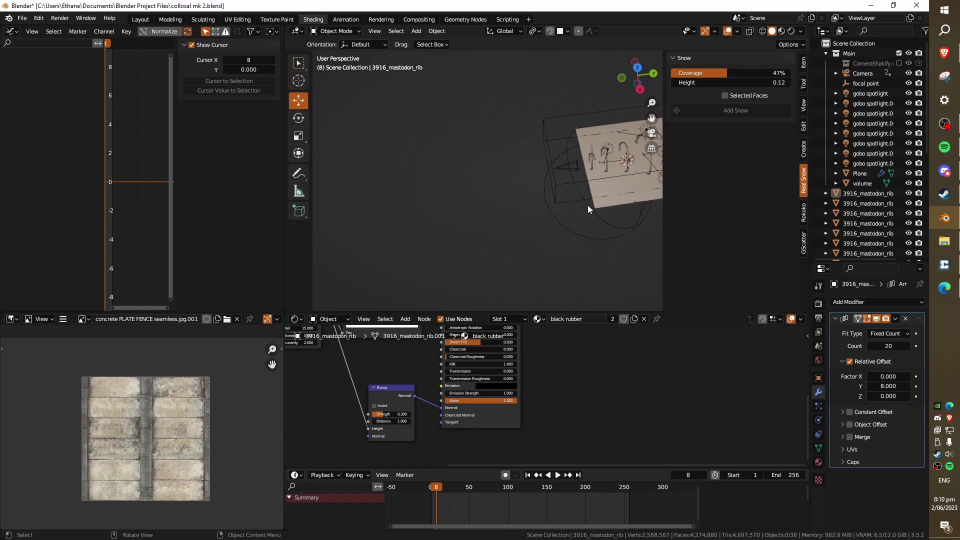
left_click(599, 151)
left_click(583, 163)
scroll(582, 169, "down", 3)
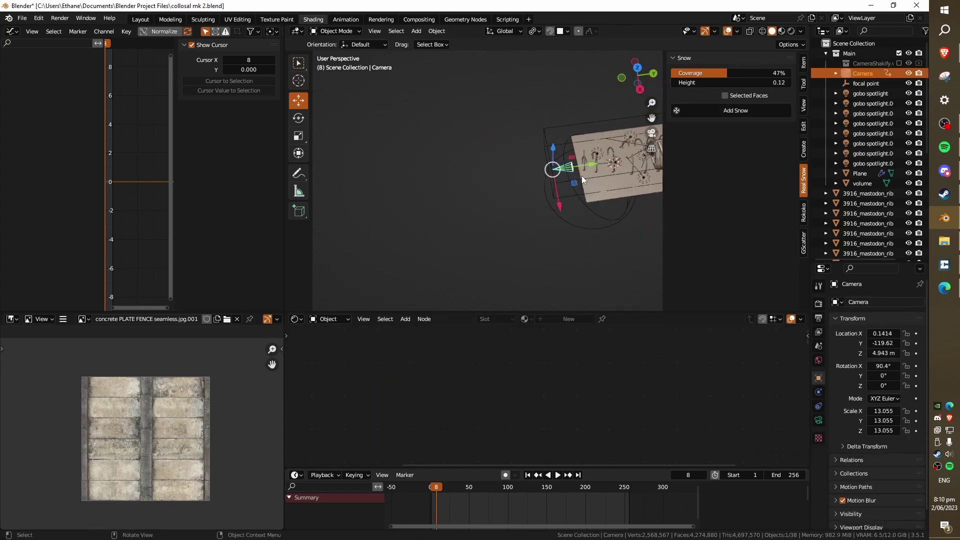
mouse_move(581, 176)
middle_mouse_down()
mouse_move(617, 178)
mouse_move(590, 189)
middle_mouse_up()
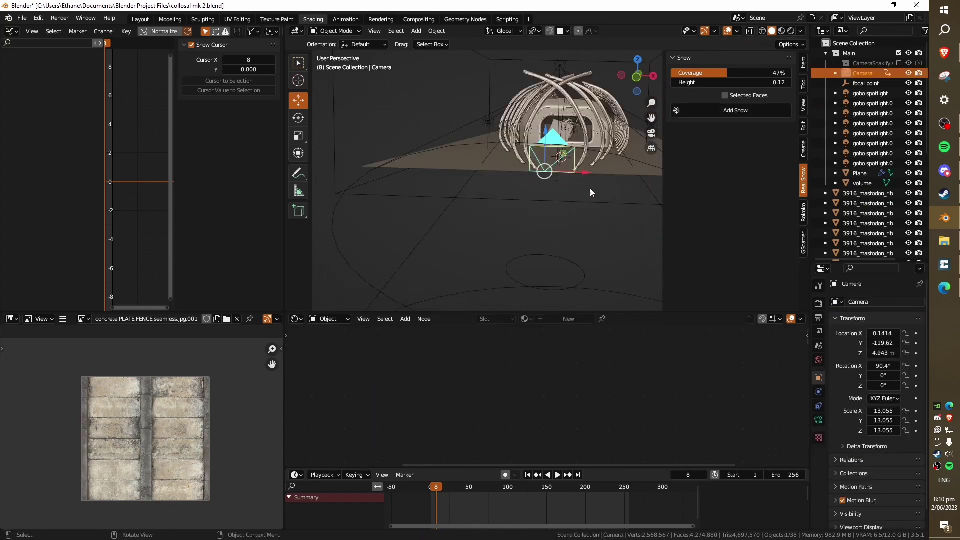
Step: Save the file and show the camera's lens and depth of field settings
key("KP_0")
key("ctrl+s")
left_click(817, 408)
left_click(819, 420)
key("KP_0")
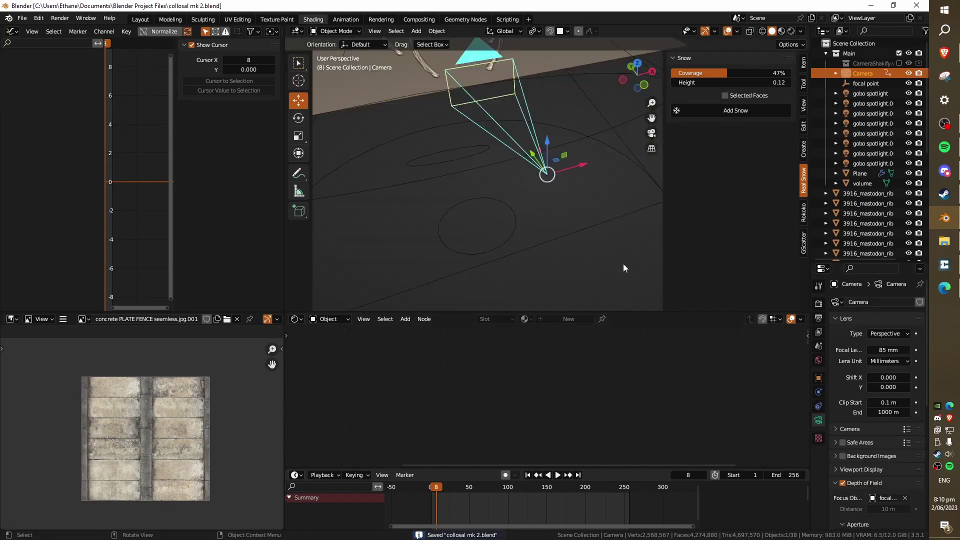
Step: Compare the camera's placement near the ribs with its framing through the lens
scroll(623, 265, "down", 2)
middle_click_drag(533, 157, 691, 236, "shift")
scroll(615, 253, "up", 3)
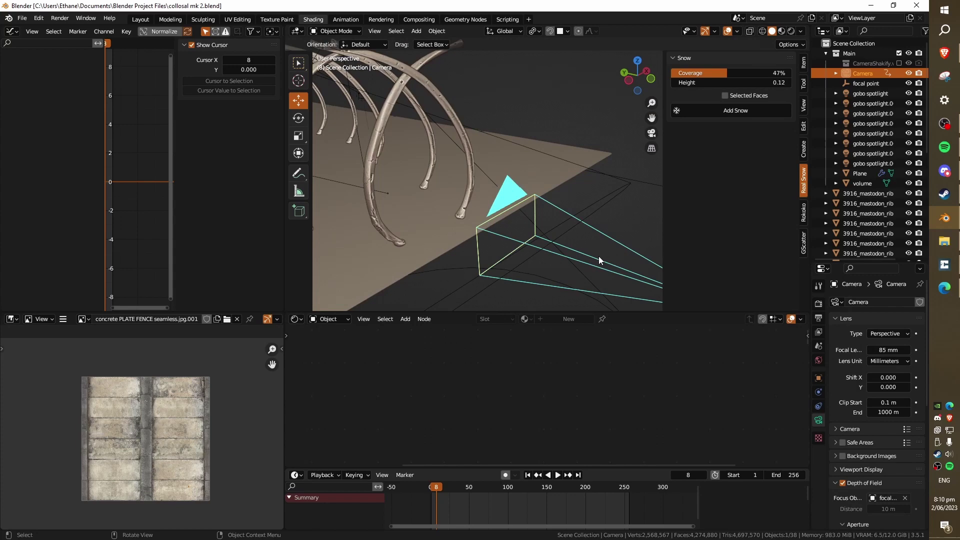
key("KP_0")
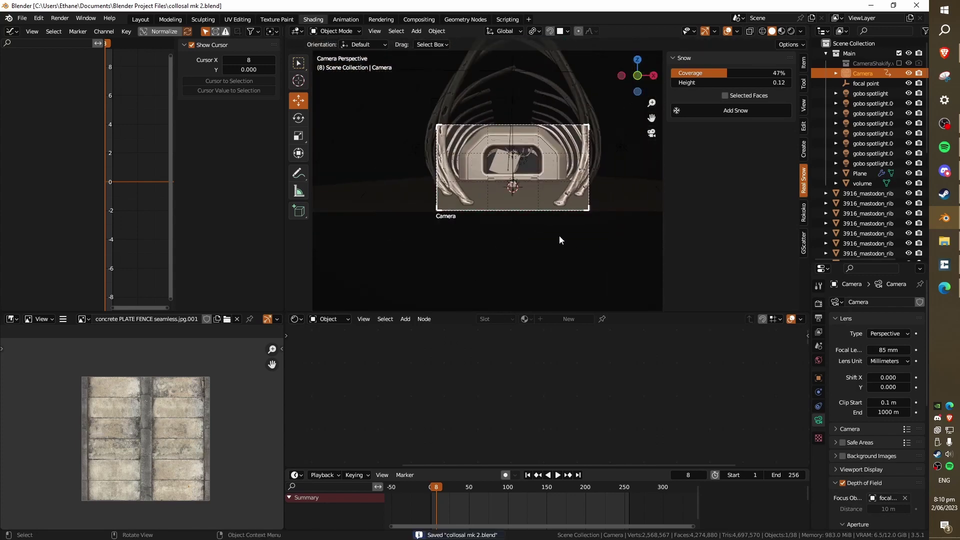
key("KP_0")
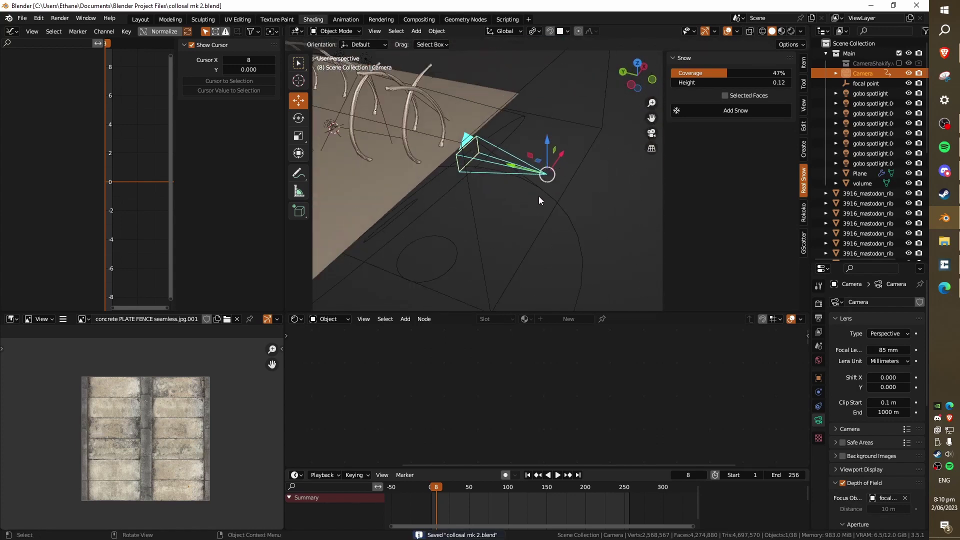
scroll(571, 191, "up", 2)
middle_click_drag(601, 218, 698, 272, "shift")
scroll(562, 228, "up", 3)
scroll(566, 229, "down", 3)
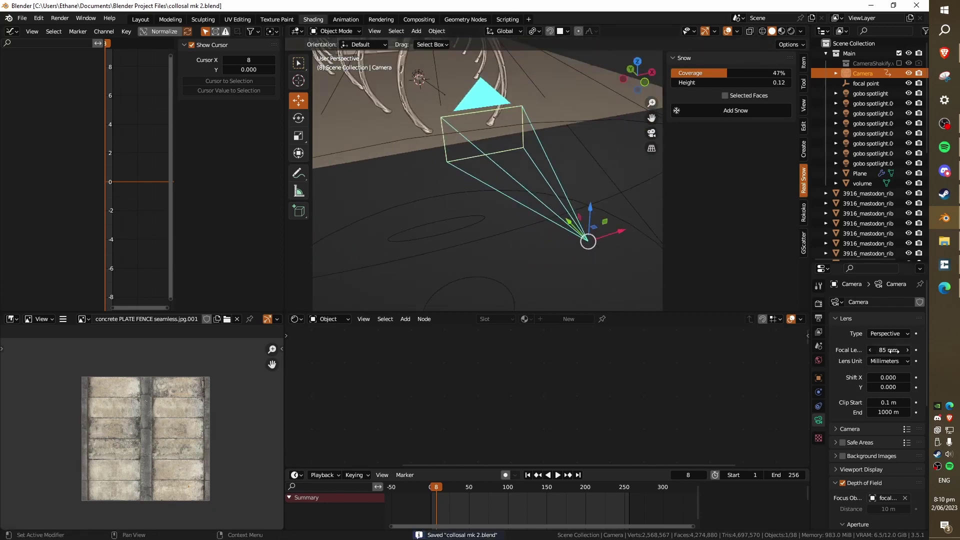
middle_click_drag(630, 250, 554, 223)
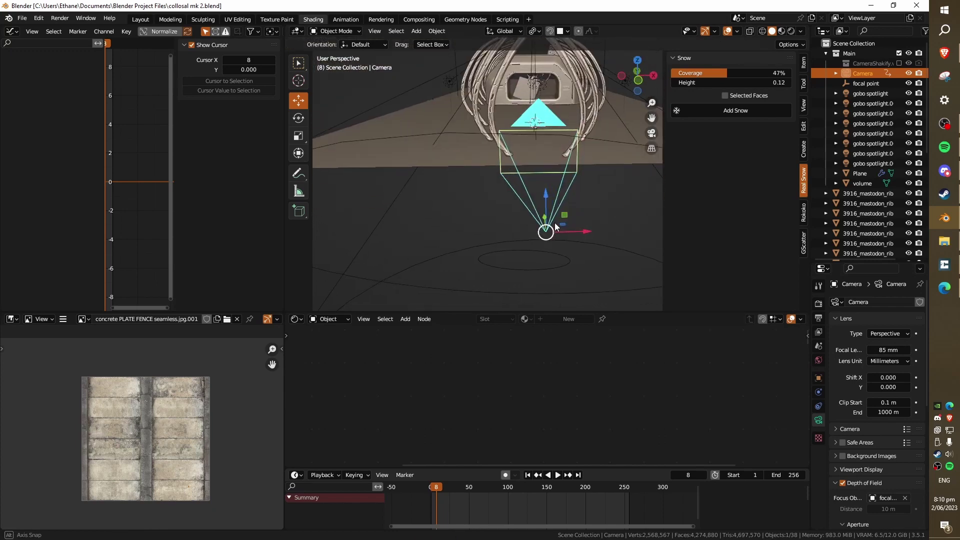
left_click(628, 230)
key("ctrl+z")
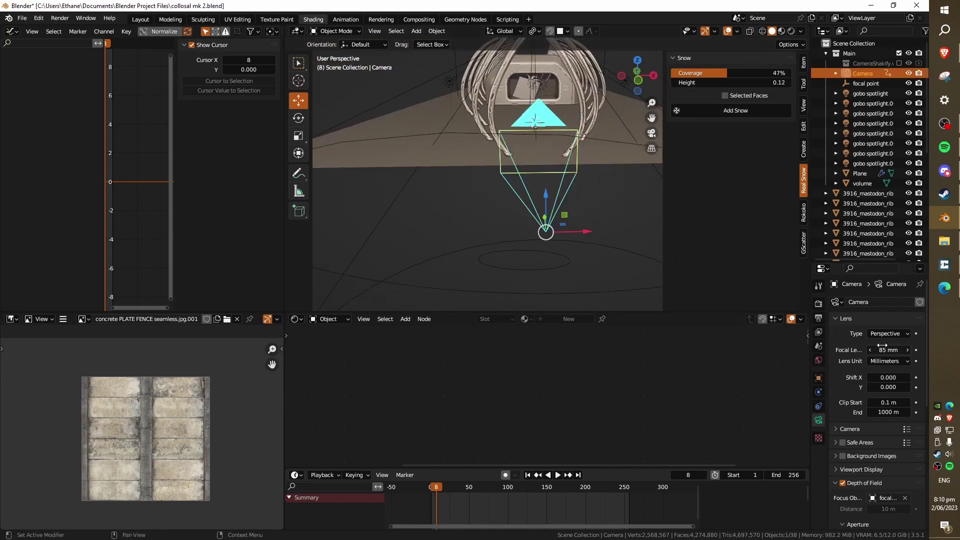
left_click(583, 214)
middle_click_drag(589, 209, 544, 209)
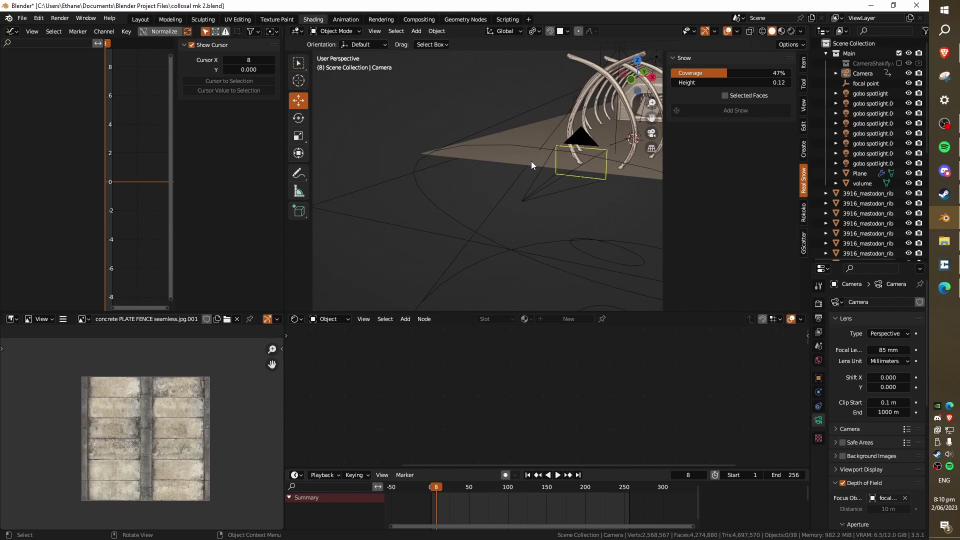
Step: Reselect the camera, look through it at the window and figure, and save the file
left_click(521, 200)
key("KP_0")
key("ctrl+s")
scroll(580, 240, "up", 2)
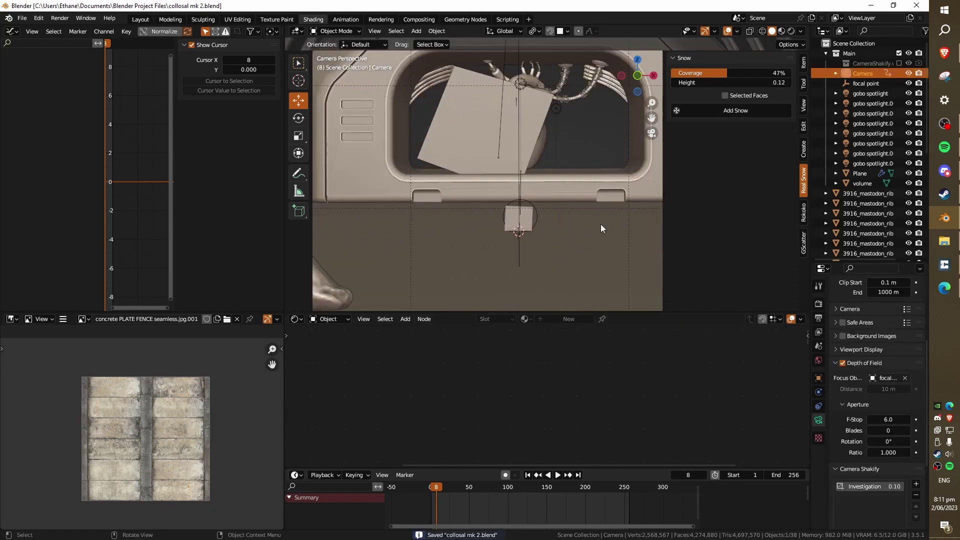
Step: Save the file with the window frame and surrounding figures in the camera view
scroll(590, 245, "down", 1)
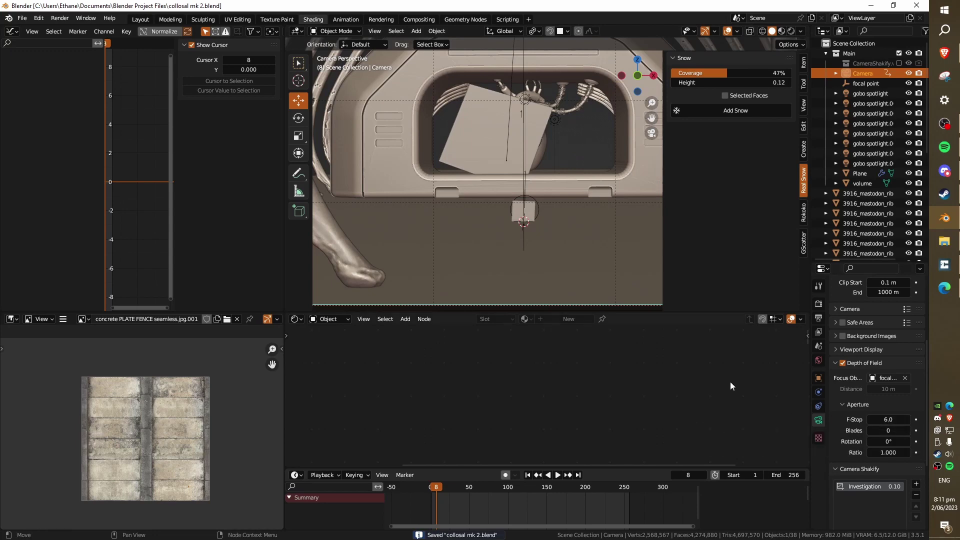
scroll(575, 231, "down", 4)
scroll(560, 230, "up", 3)
key("ctrl+s")
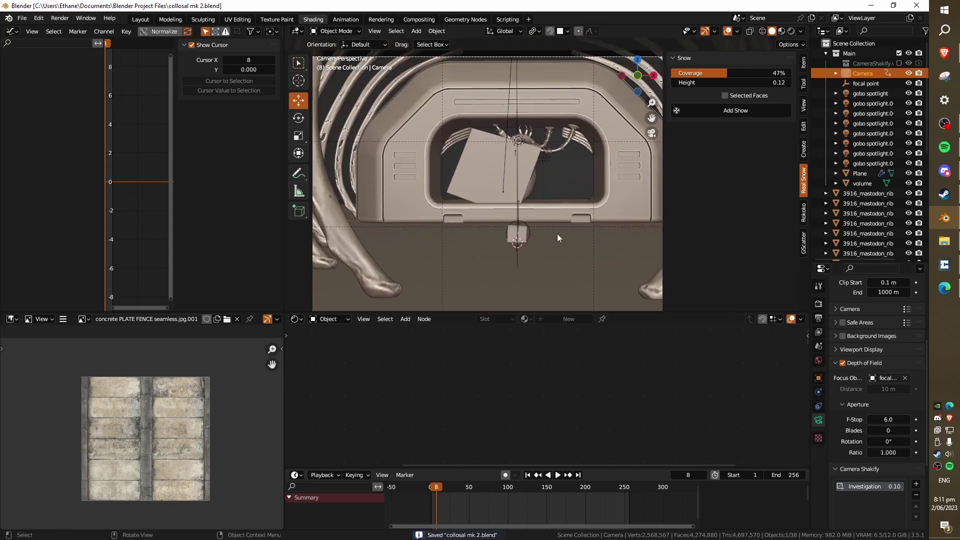
Step: Select the sci-fi window frame and show the DustWipes image texture node of its "simple" material in rendered shading
left_click(518, 164)
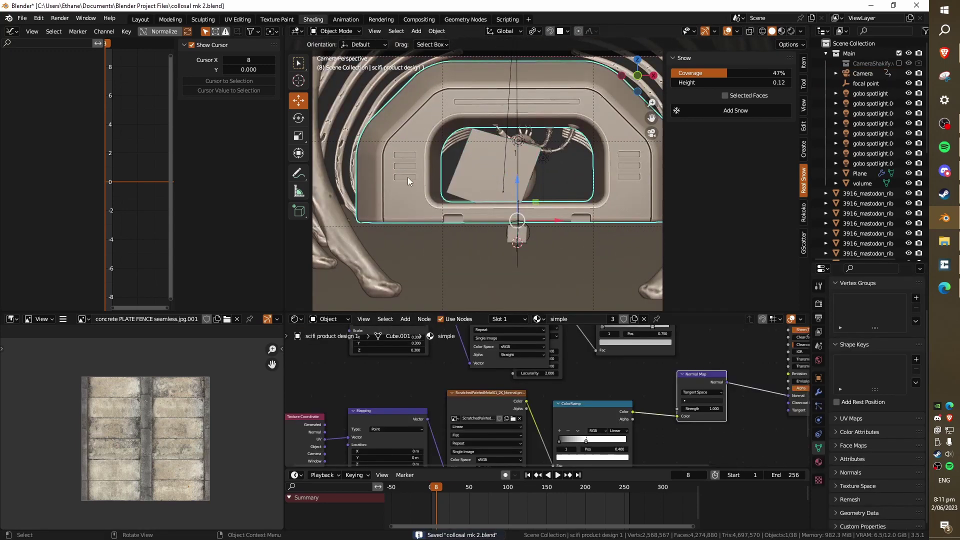
middle_click_drag(407, 177, 446, 194)
scroll(476, 213, "up", 4)
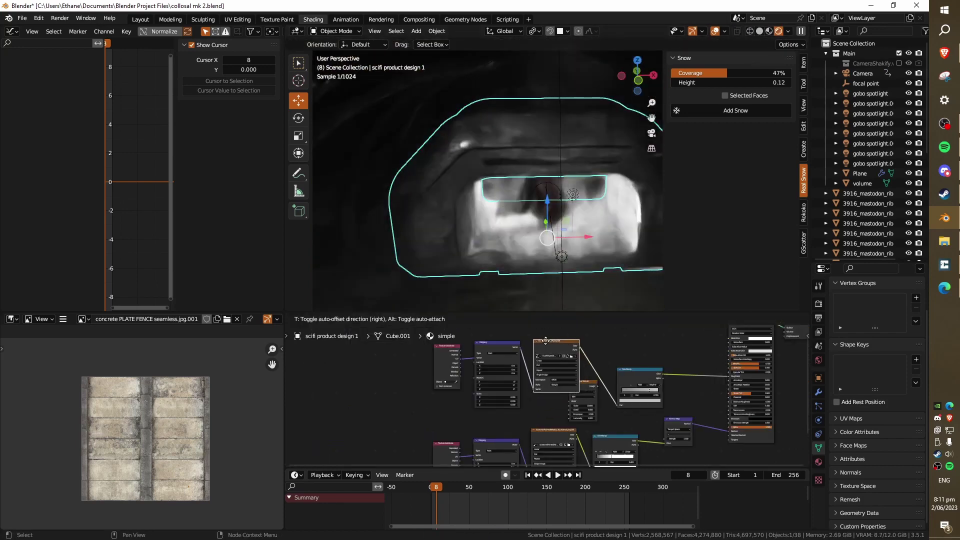
scroll(546, 372, "up", 2)
middle_click_drag(547, 374, 562, 412)
scroll(565, 401, "up", 1)
left_click_drag(574, 419, 567, 419)
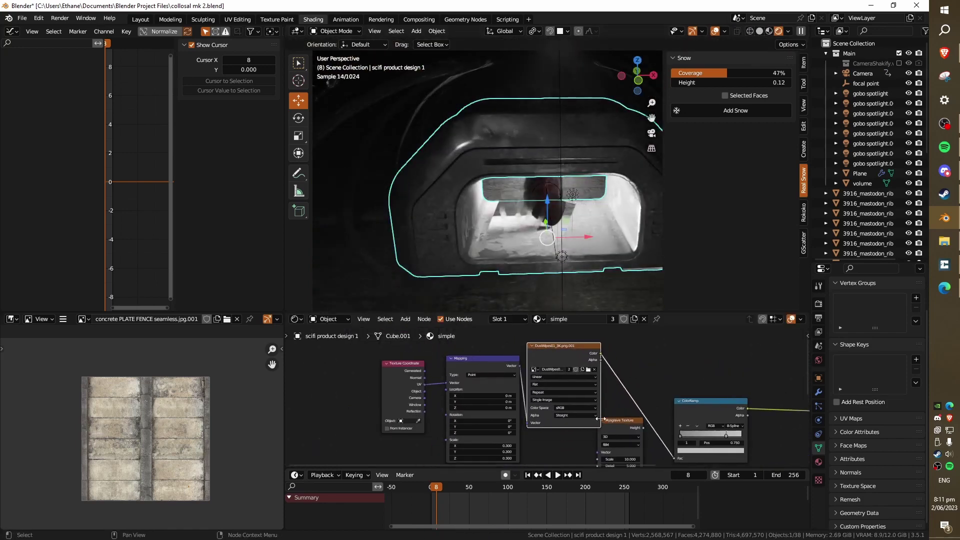
Step: Preview the DustWipes texture directly on the window frame, and undo the preview
middle_click_drag(586, 452, 604, 415)
middle_click_drag(601, 365, 574, 417)
left_click(555, 366, "ctrl+shift")
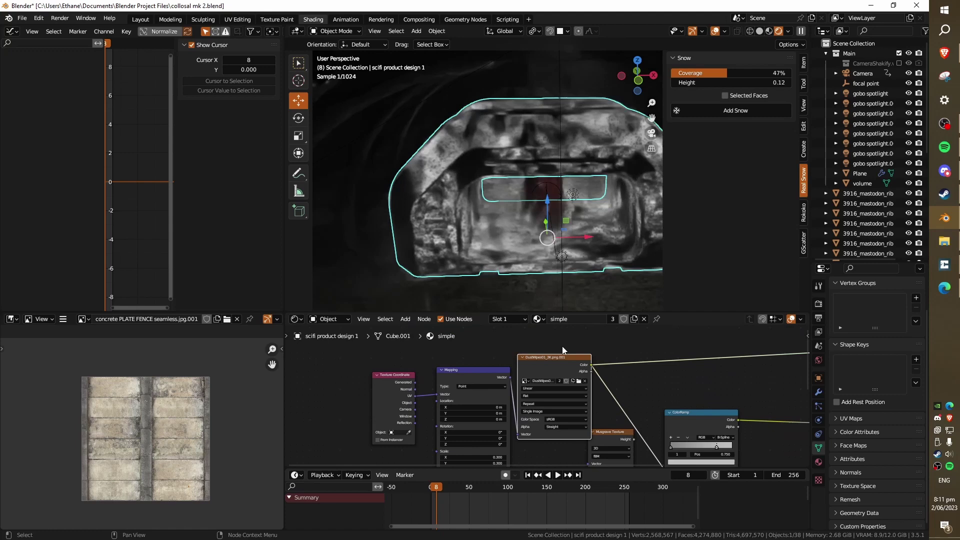
key("ctrl+z")
Step: Preview the ScratchedPaintedMetal normal texture on the frame's surface up close, and undo the preview
middle_click_drag(626, 440, 603, 347)
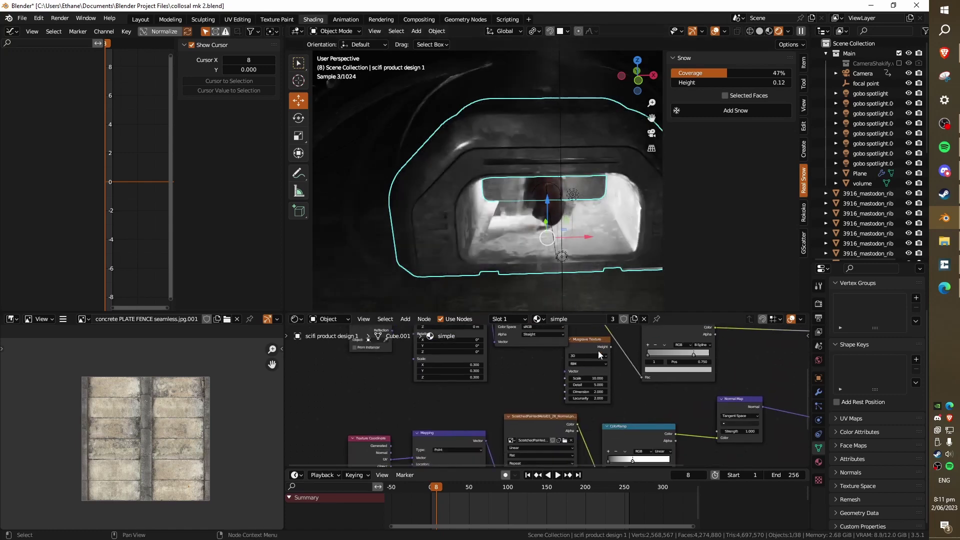
left_click(549, 432, "ctrl+shift")
scroll(526, 223, "up", 10)
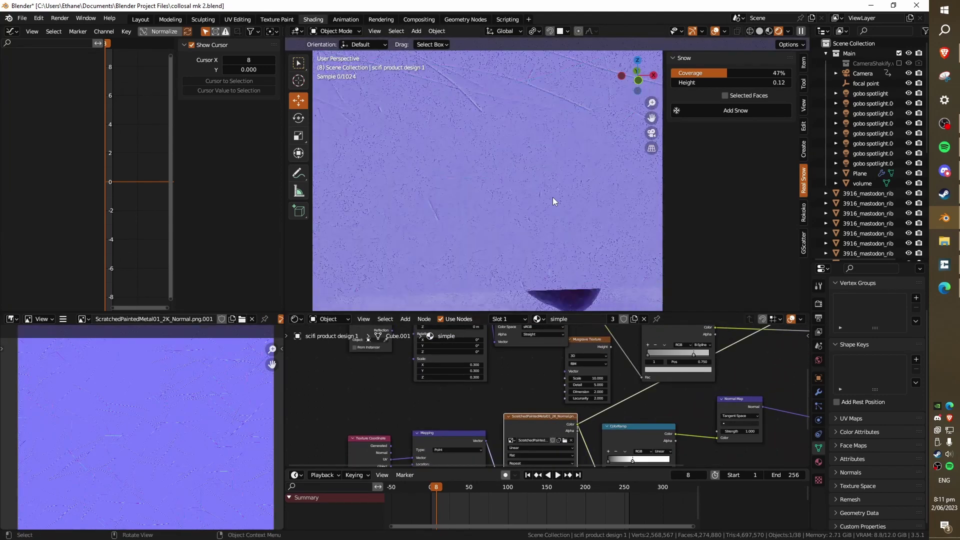
key("ctrl+z")
scroll(553, 398, "down", 3)
Step: Move the ColorRamp node between the frame's dust texture and the roughness input slightly to point it out
middle_click_drag(623, 355, 554, 396)
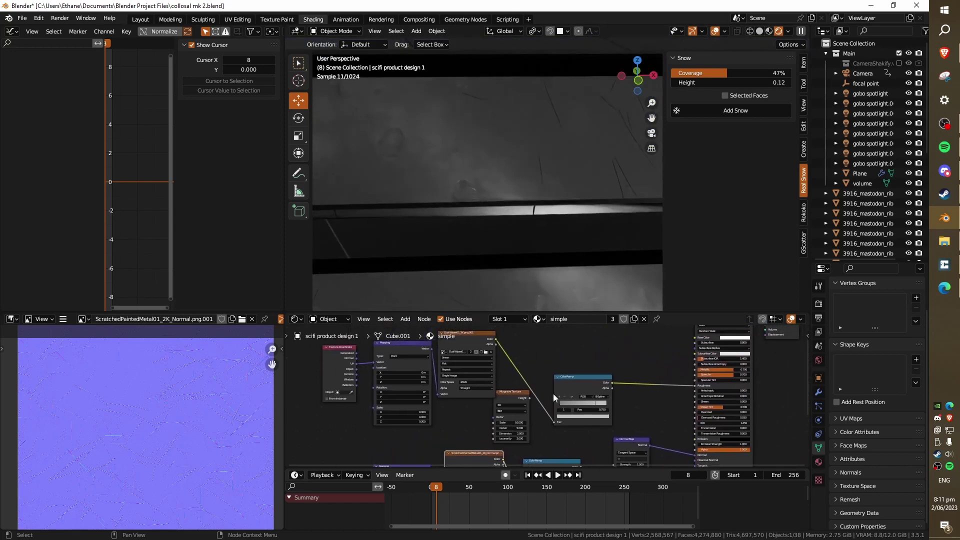
left_click_drag(563, 385, 559, 379)
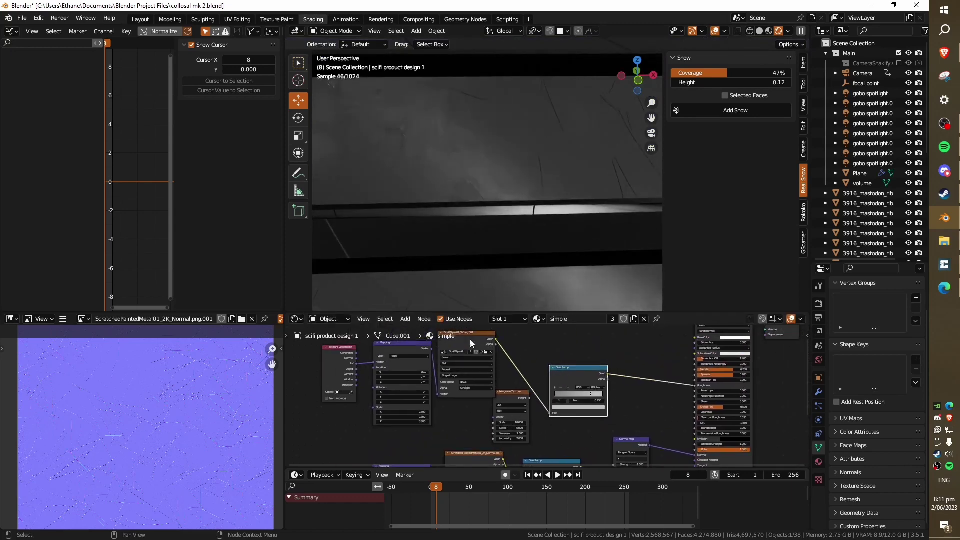
middle_click_drag(622, 414, 622, 376)
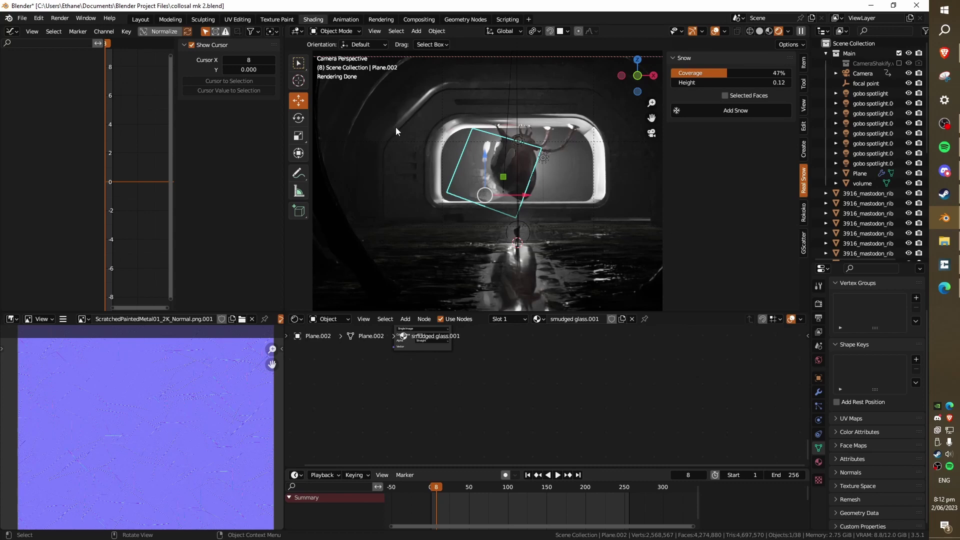
Step: Frame the tilted glass plane in front of the heart and show the nodes of its "smudged glass.001" material
key("KP_Decimal")
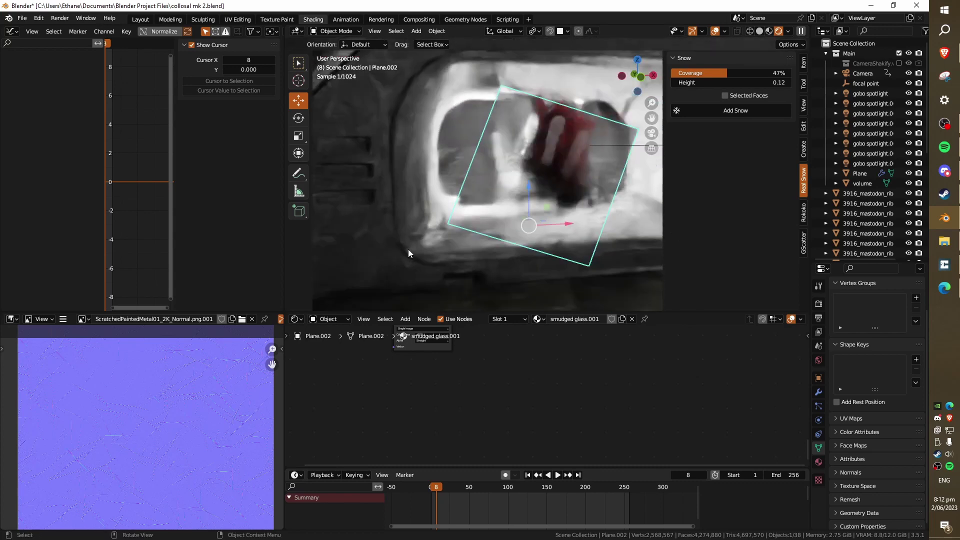
mouse_move(516, 247)
middle_mouse_down()
mouse_move(550, 258)
mouse_move(515, 237)
middle_mouse_up()
scroll(550, 259, "up", 3)
middle_click_drag(500, 332, 520, 458)
scroll(520, 440, "up", 4)
scroll(521, 381, "up", 5)
middle_click_drag(521, 381, 602, 423)
scroll(530, 393, "down", 4)
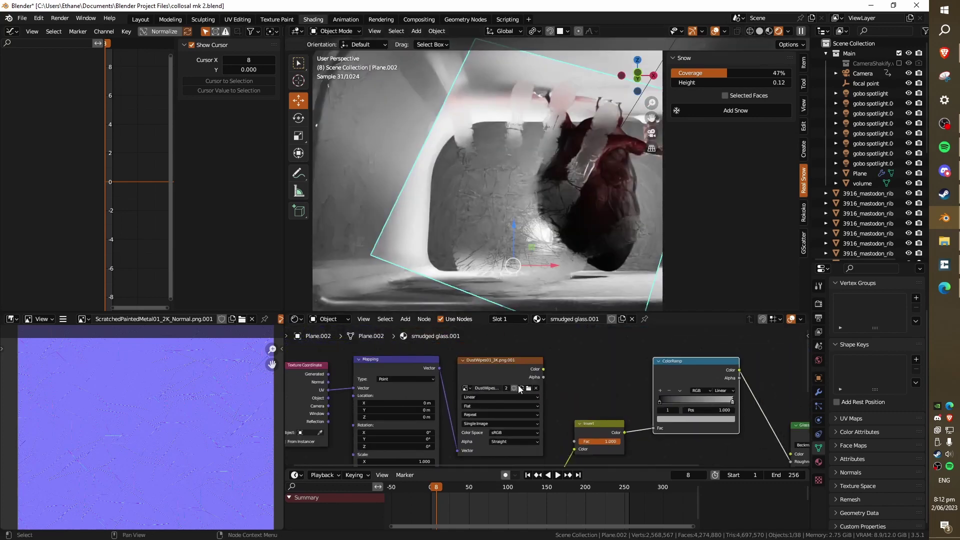
Step: Preview the handprint.png texture directly on the glass plane, and undo the preview
scroll(518, 385, "down", 5, "shift")
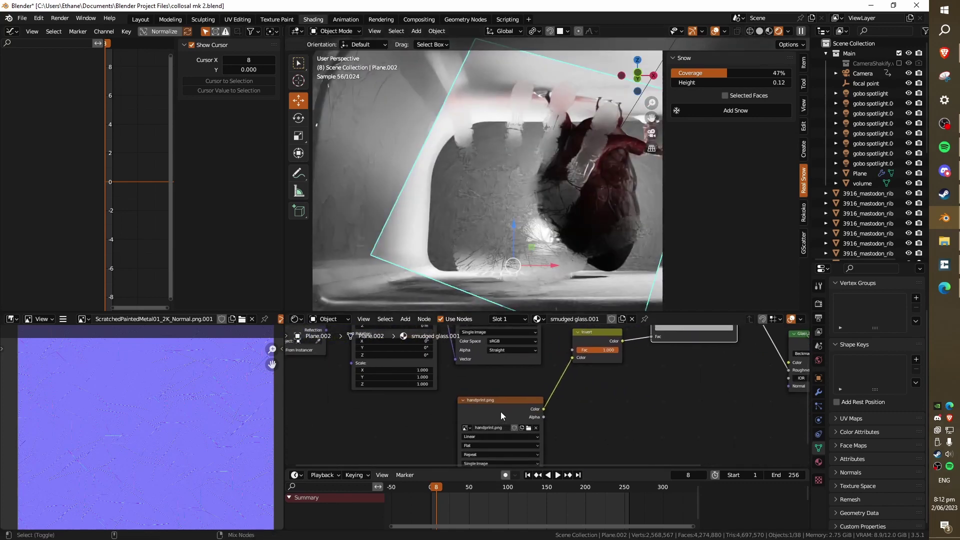
left_click(501, 416, "ctrl+shift")
key("ctrl+z")
Step: Nudge the Invert and ColorRamp nodes that feed the handprint texture into the Glass BSDF's roughness
middle_click_drag(628, 396, 570, 442)
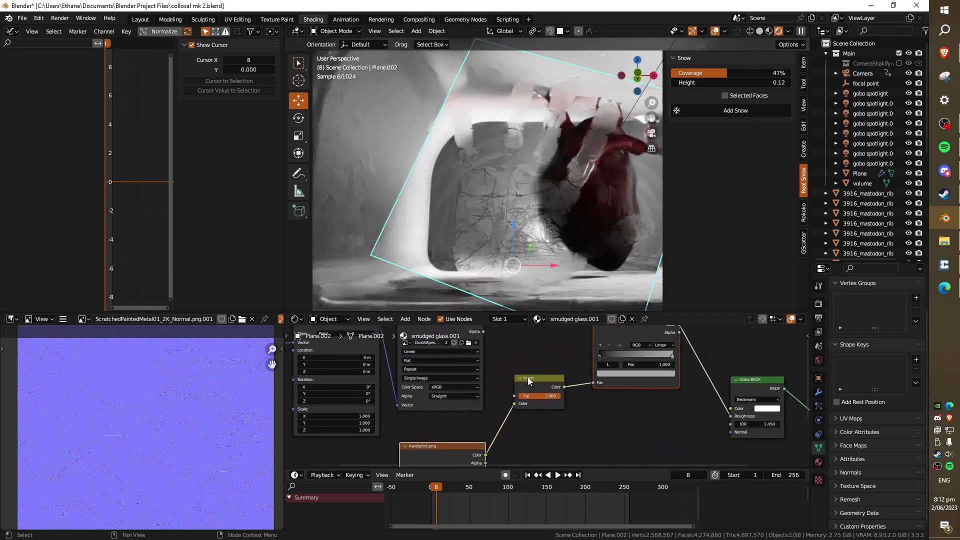
left_click_drag(528, 378, 529, 389)
scroll(561, 396, "up", 2)
middle_click_drag(643, 389, 557, 439)
left_click_drag(550, 369, 555, 380)
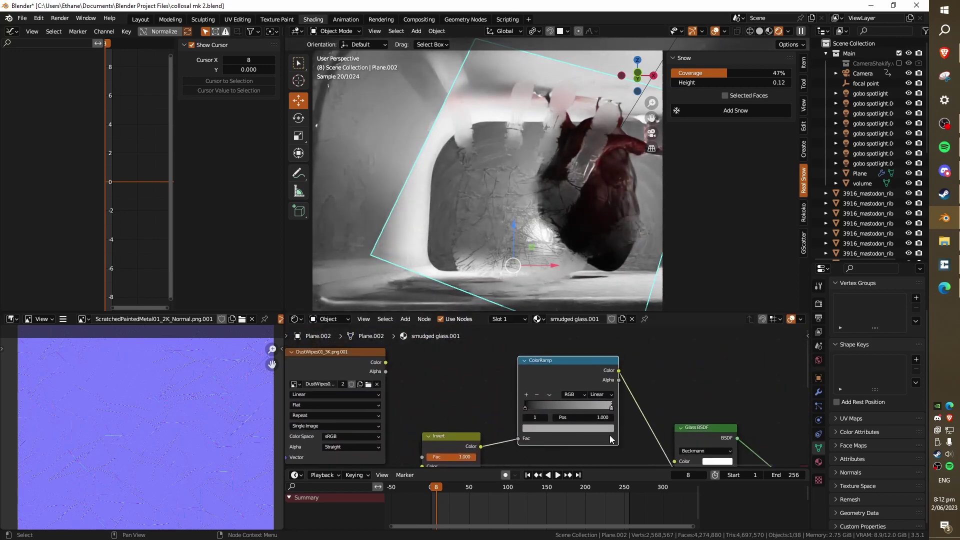
Step: View the glass plane from the side, select the window frame and return to the camera view
middle_click_drag(529, 238, 587, 255)
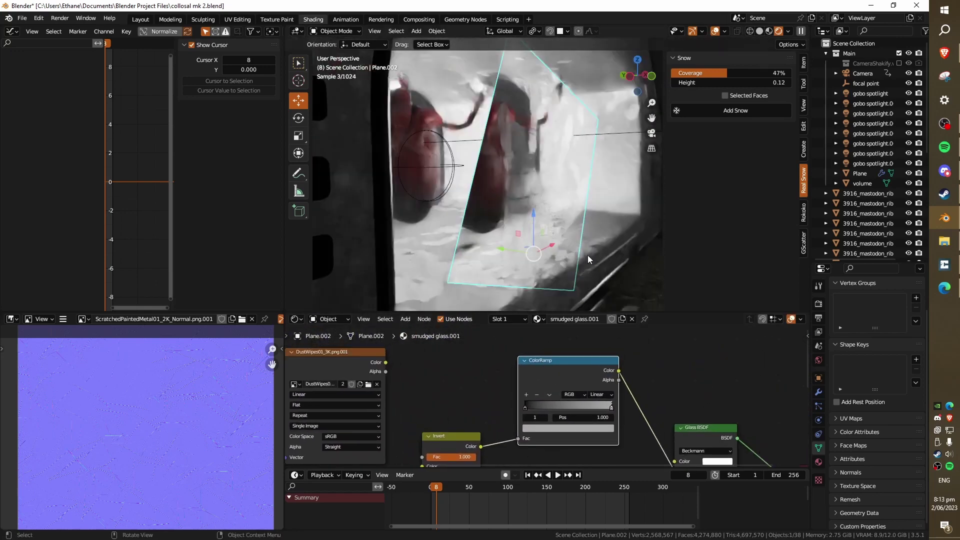
left_click(631, 239)
key("KP_0")
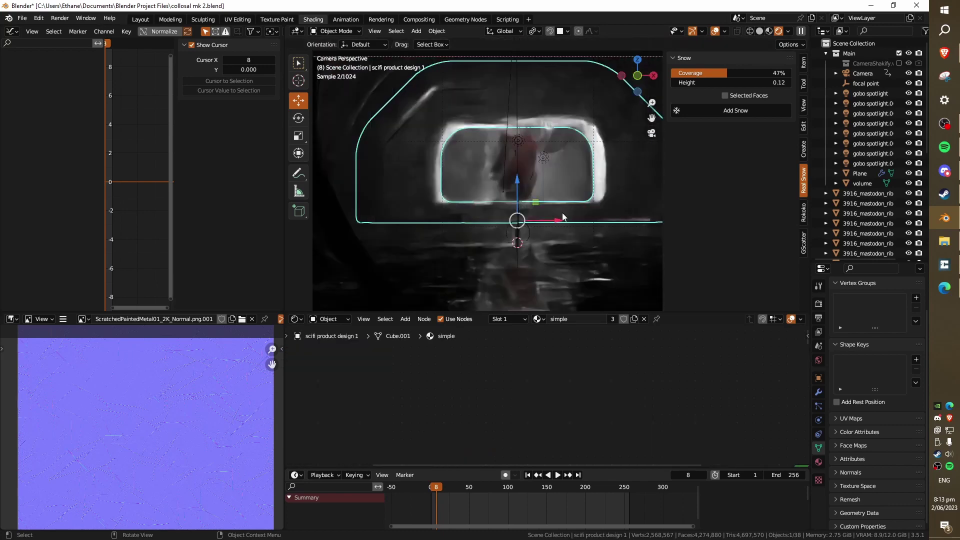
Step: Frame the smudged glass plane, inspect it against the surrounding window, and save the file
left_click(481, 179)
key("KP_Decimal")
scroll(566, 233, "up", 2)
mouse_move(481, 179)
middle_mouse_down()
mouse_move(565, 233)
mouse_move(577, 215)
mouse_move(506, 210)
middle_mouse_up()
left_click(605, 210)
middle_click_drag(568, 216, 529, 222, "shift")
scroll(460, 219, "up", 2)
key("ctrl+s")
Step: Reselect the smudged glass plane and examine its handprints in front of the heart from several angles
left_click(572, 149)
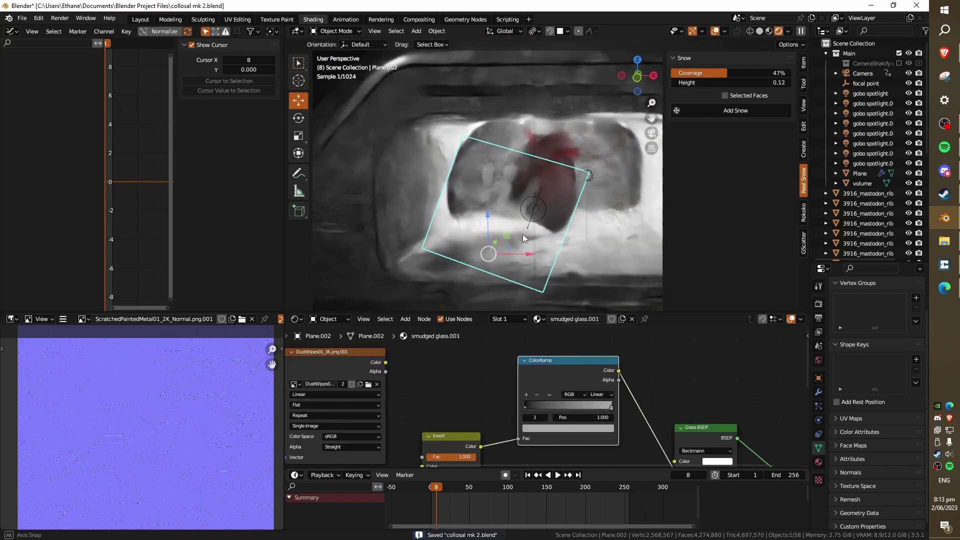
middle_click_drag(523, 234, 502, 236)
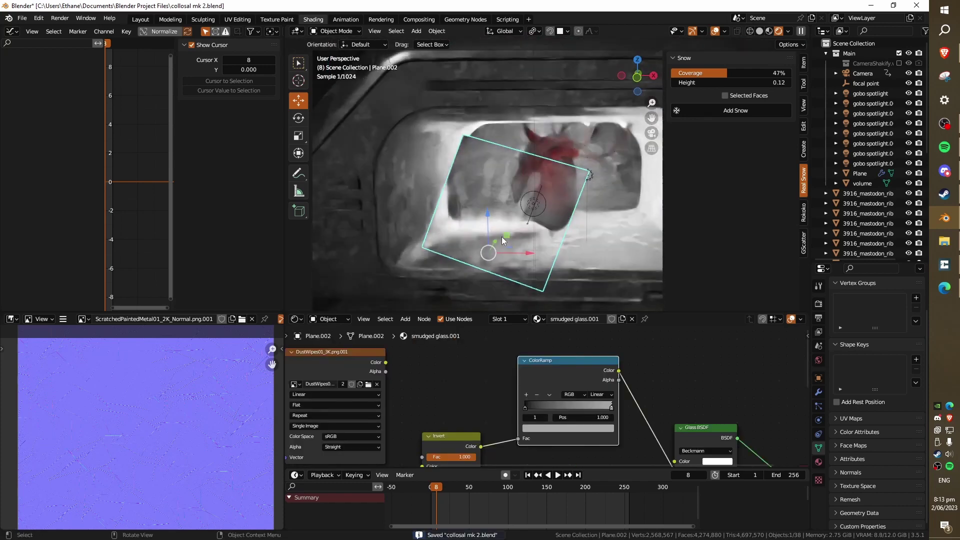
scroll(509, 216, "up", 4)
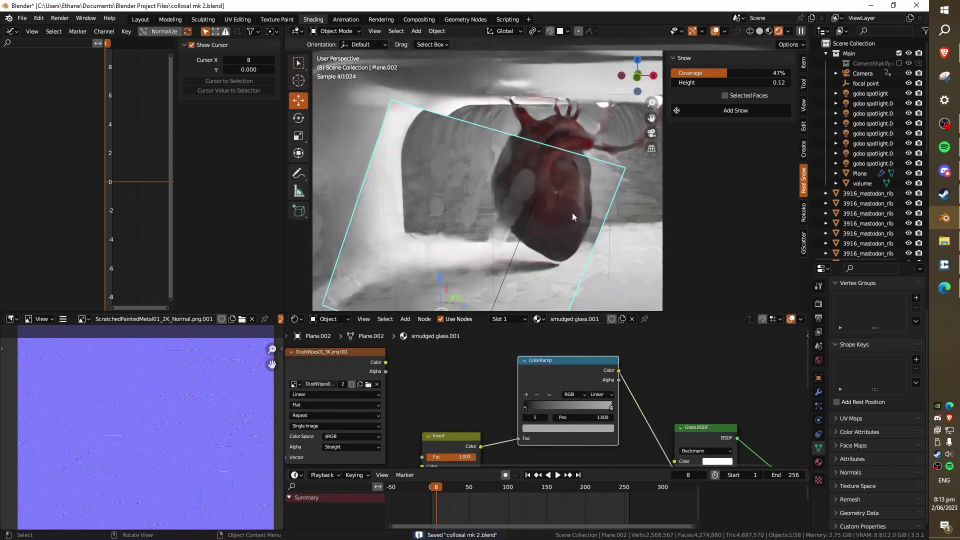
scroll(575, 215, "down", 3)
middle_click_drag(596, 205, 602, 190)
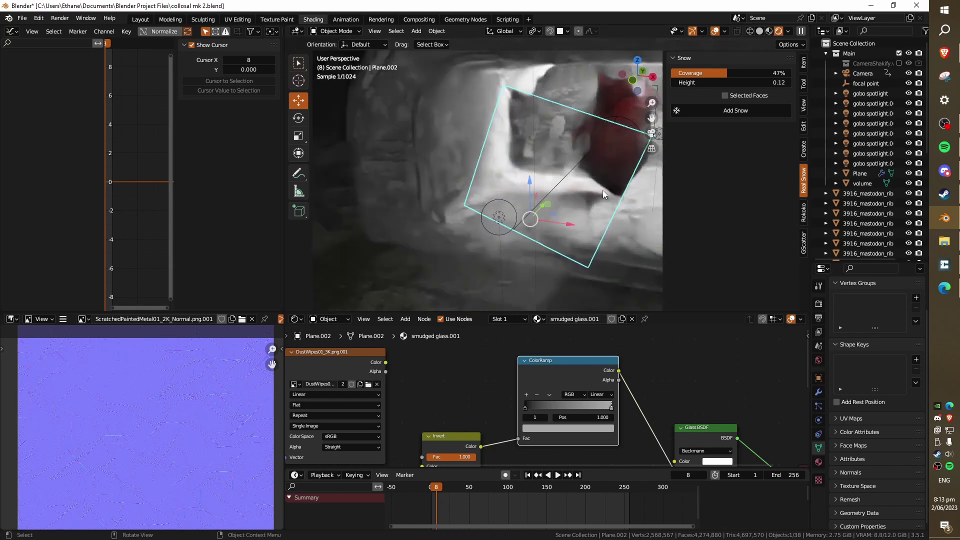
Step: Select the heart, frame it in the viewport and save the file
left_click(617, 104)
key("KP_Decimal")
scroll(566, 226, "up", 4)
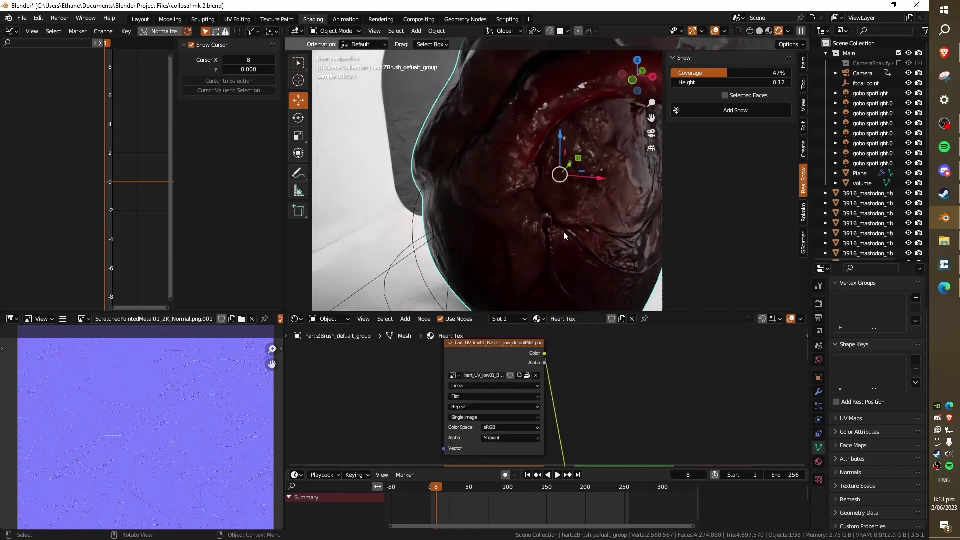
middle_click_drag(565, 232, 471, 138, "shift")
key("ctrl+s")
scroll(543, 191, "down", 3)
scroll(542, 191, "up", 2)
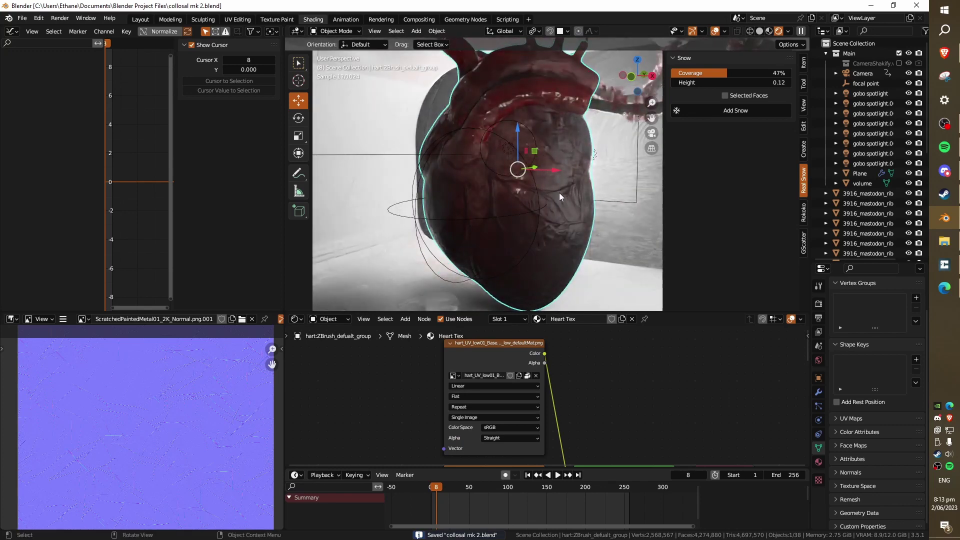
Step: Examine the heart's surface from the side and show its texture maps and Normal Map node
scroll(553, 239, "down", 2)
middle_click_drag(559, 193, 491, 229)
scroll(576, 230, "up", 4)
scroll(490, 229, "up", 2)
scroll(555, 425, "down", 3)
middle_click_drag(558, 457, 567, 413)
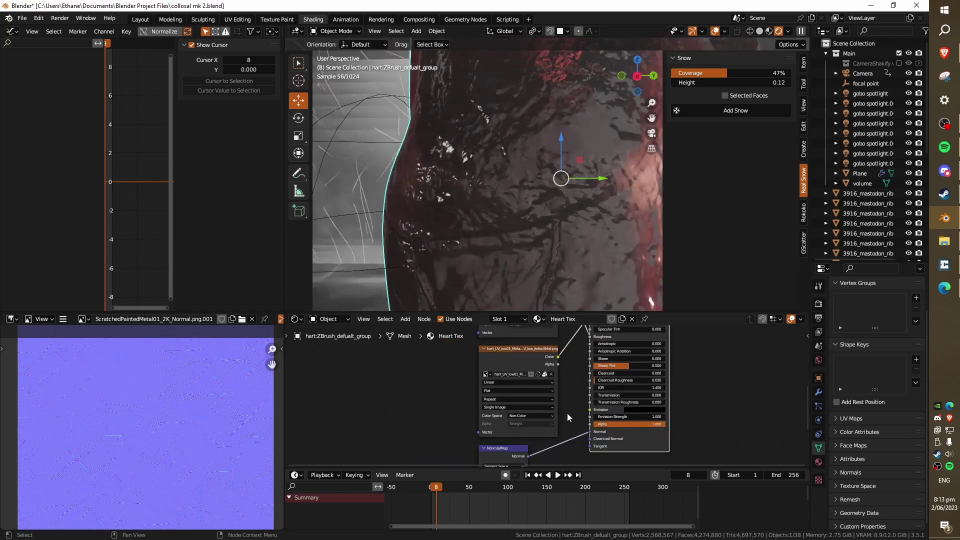
middle_click_drag(518, 451, 558, 382)
scroll(545, 381, "up", 5)
left_click_drag(526, 379, 535, 376)
scroll(565, 384, "down", 5)
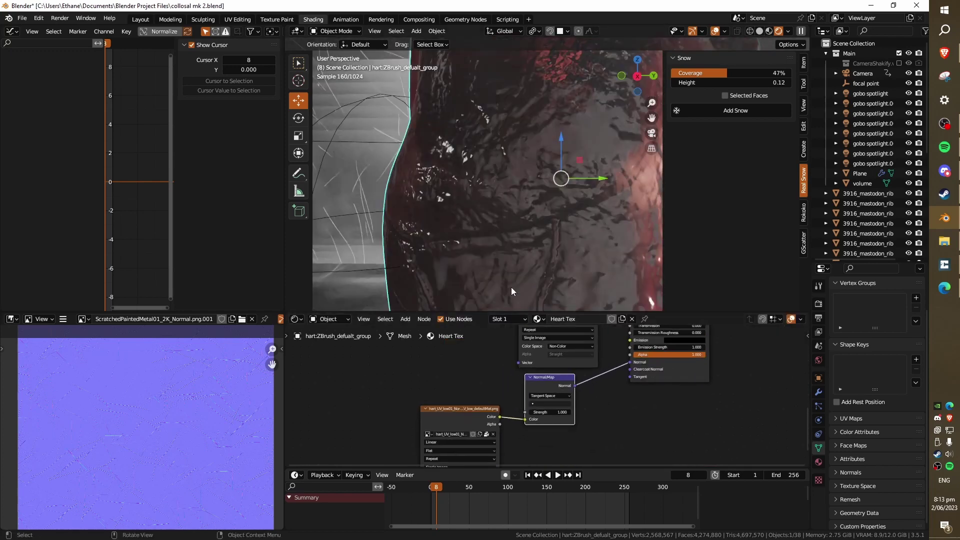
Step: Examine the glossy, veined detail of the heart's surface up close from another angle
scroll(512, 288, "down", 5)
middle_click_drag(557, 266, 595, 274)
scroll(595, 274, "up", 4)
scroll(550, 259, "up", 3)
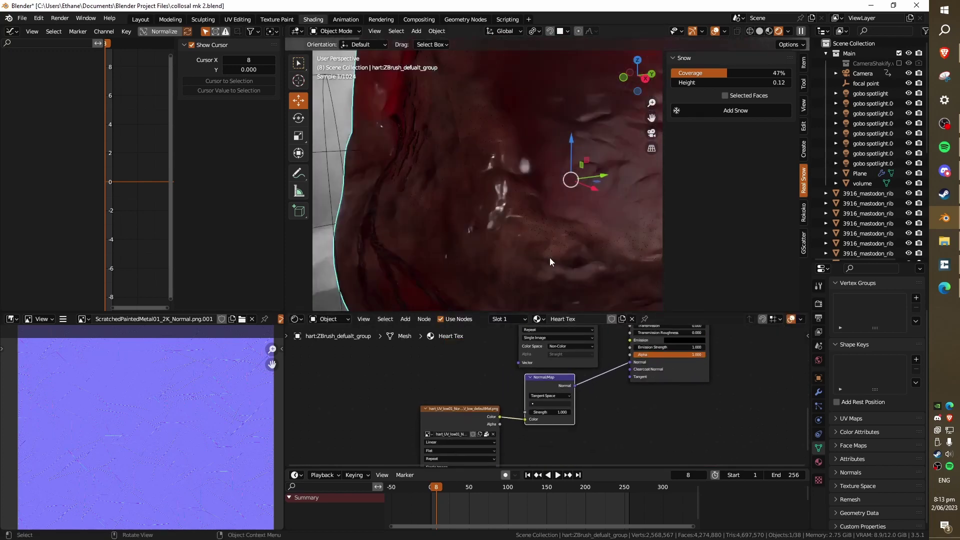
middle_click_drag(493, 229, 561, 207)
Step: Select the moss-covered pipe attached to the heart, show its Mossify modifier settings and save the file
scroll(578, 230, "down", 5)
scroll(559, 208, "down", 4)
left_click(540, 210)
scroll(539, 210, "up", 2)
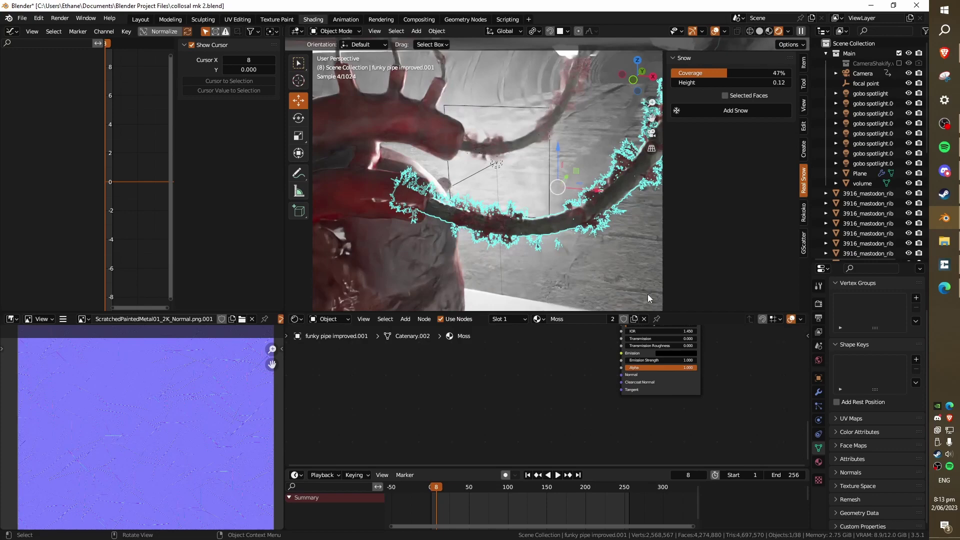
left_click(818, 420)
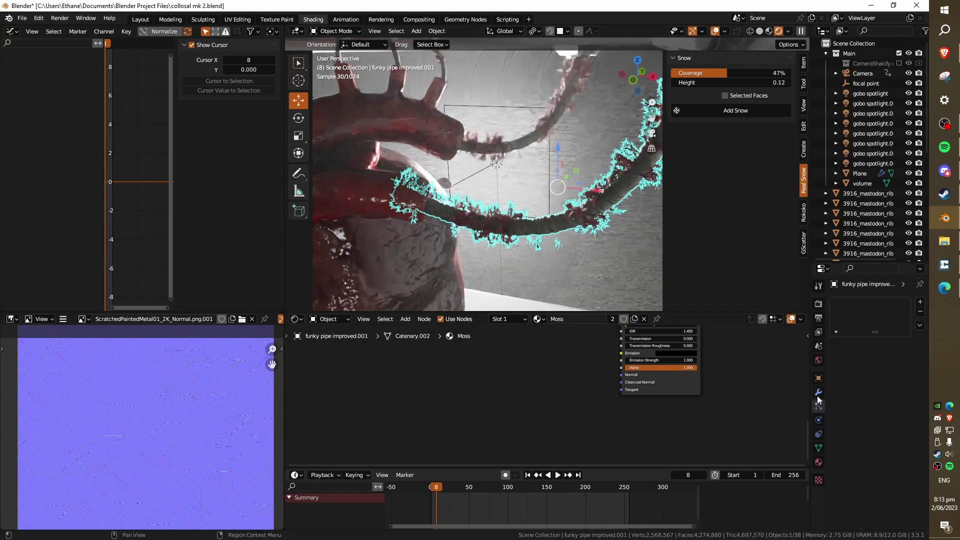
left_click(818, 392)
key("ctrl+s")
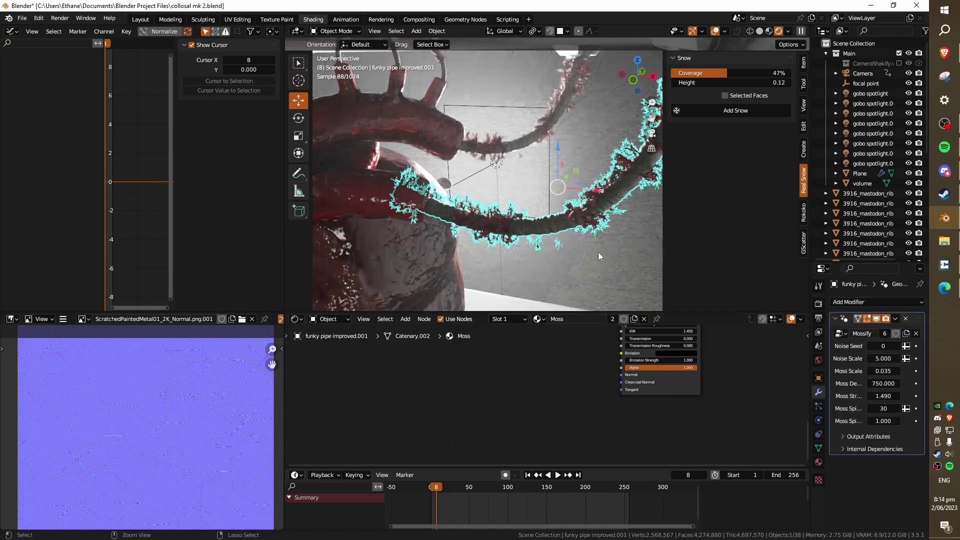
Step: Examine the pipe's red moss spikes and ridged body up close, briefly switching into edit mode and back
scroll(598, 252, "up", 6)
scroll(553, 243, "up", 5)
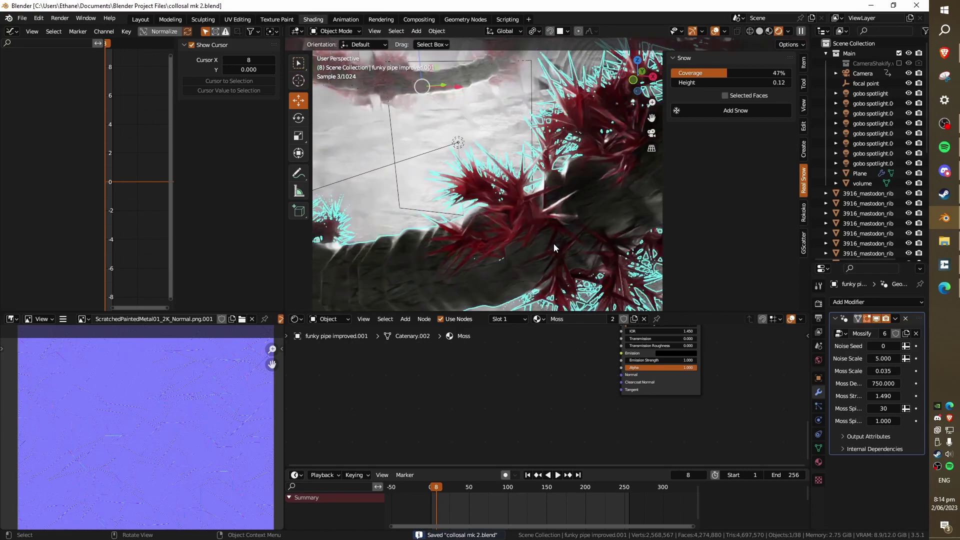
middle_click_drag(488, 277, 529, 247, "shift")
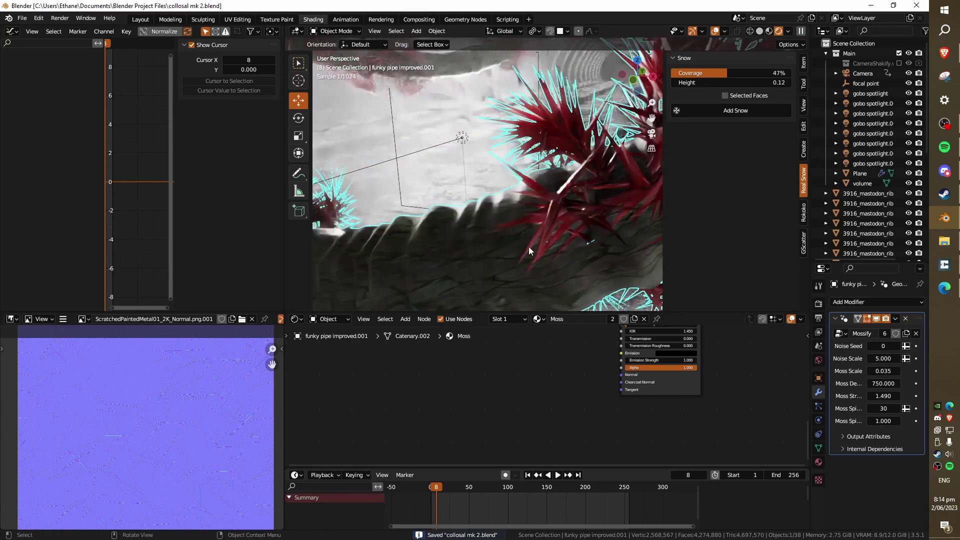
left_click(496, 259)
scroll(502, 250, "down", 4)
scroll(503, 249, "down", 2)
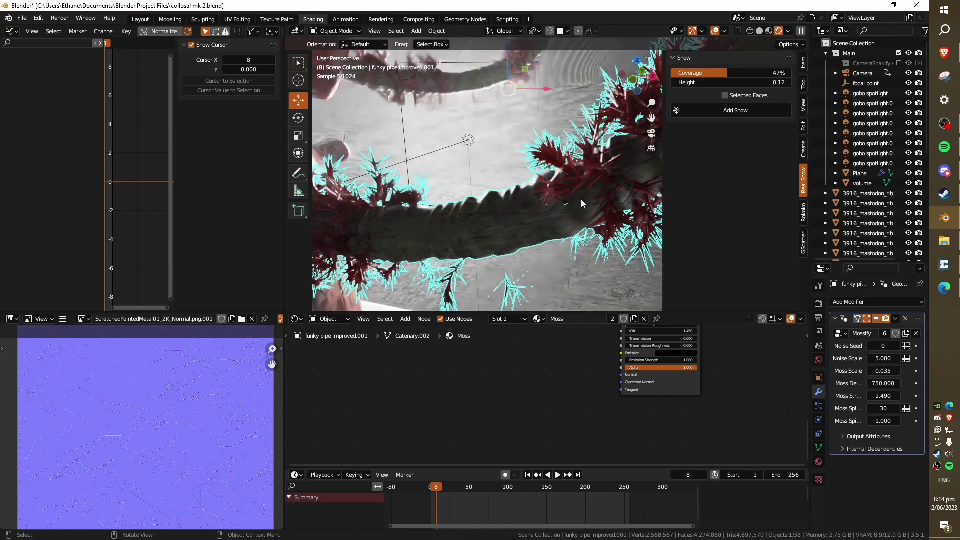
scroll(480, 253, "up", 6)
key("Tab")
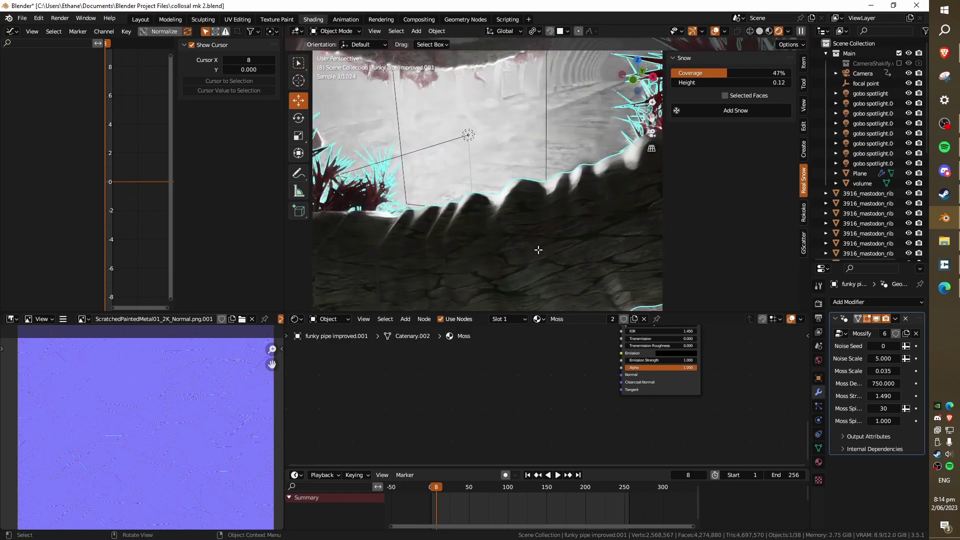
key("Tab")
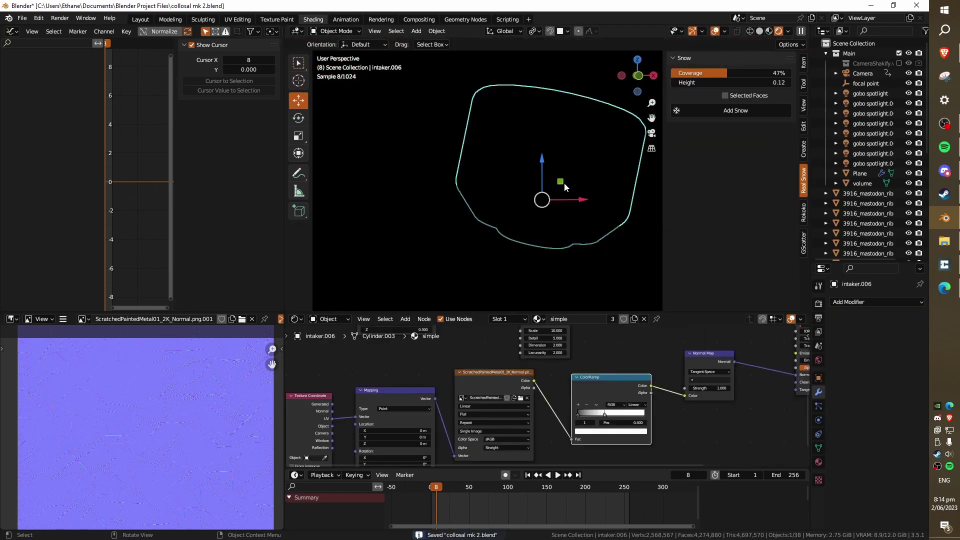
Step: Examine the intake fitting at the pipe's upper end, check its mesh in edit mode and save the file
mouse_move(564, 182)
middle_mouse_down()
mouse_move(577, 190)
mouse_move(593, 181)
mouse_move(574, 170)
middle_mouse_up()
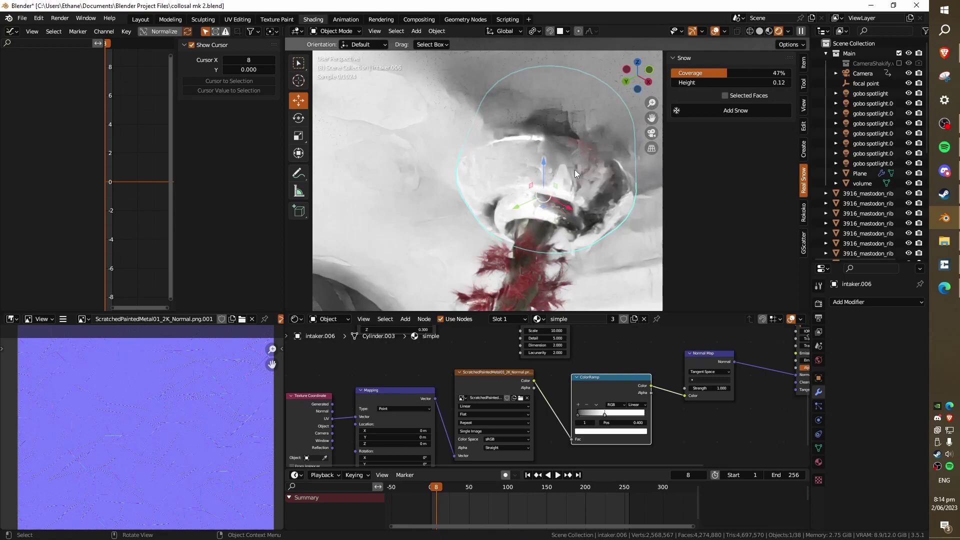
scroll(574, 172, "up", 3)
key("Tab")
middle_click_drag(574, 215, 572, 244)
left_click(572, 245)
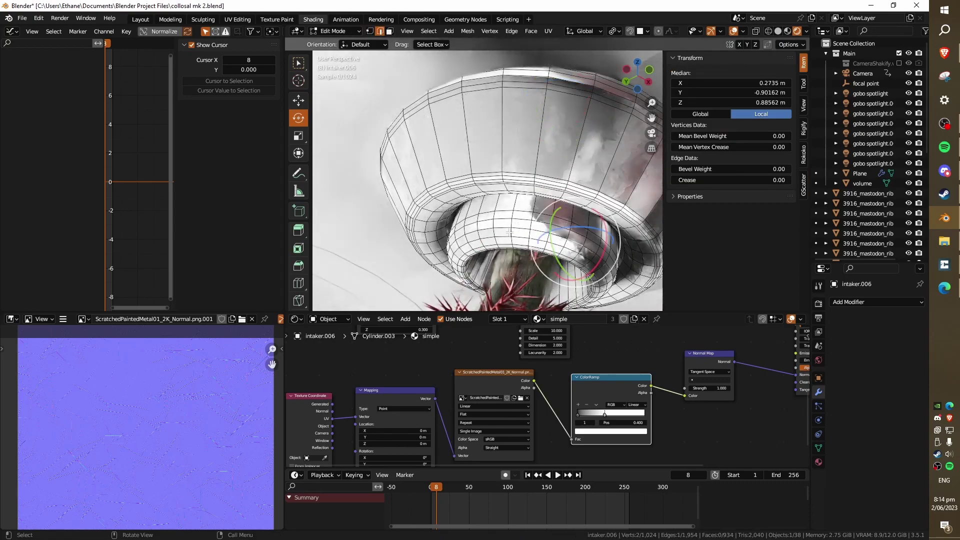
scroll(572, 246, "down", 5)
key("Tab")
key("ctrl+s")
scroll(545, 244, "down", 3)
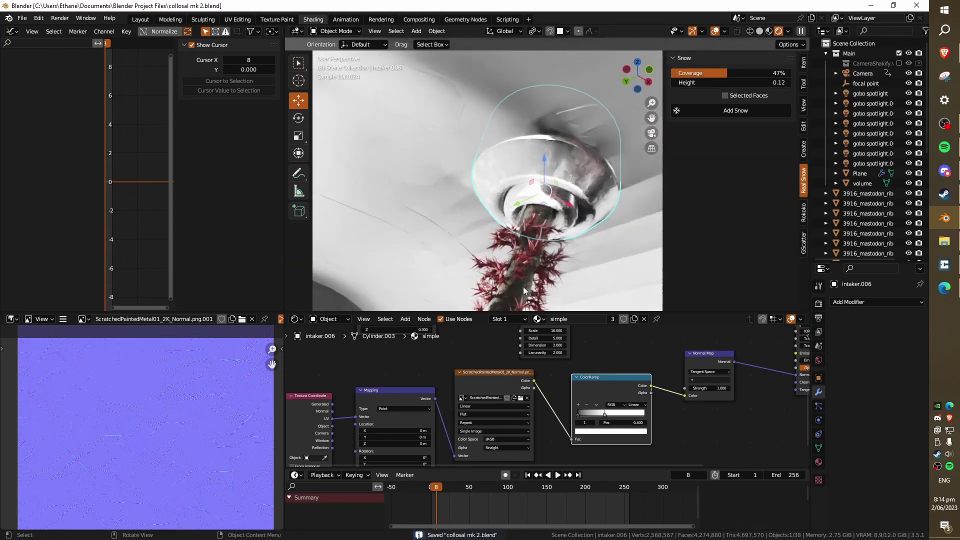
Step: Select the moss-covered pipe, save the file and return to the camera view of the heart window
left_click(536, 238)
key("ctrl+s")
middle_click_drag(538, 198, 529, 228)
key("KP_0")
scroll(568, 143, "up", 2)
middle_click_drag(569, 140, 548, 201, "shift")
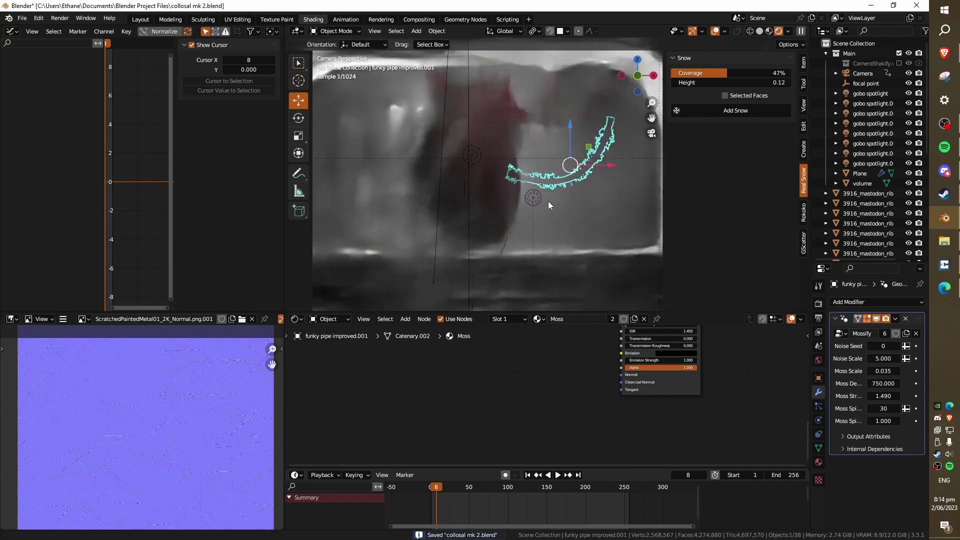
Step: Select the intake fitting at the window frame's upper corner and briefly isolate it in local view
scroll(548, 201, "up", 4)
middle_click_drag(559, 75, 497, 224, "shift")
left_click(596, 120)
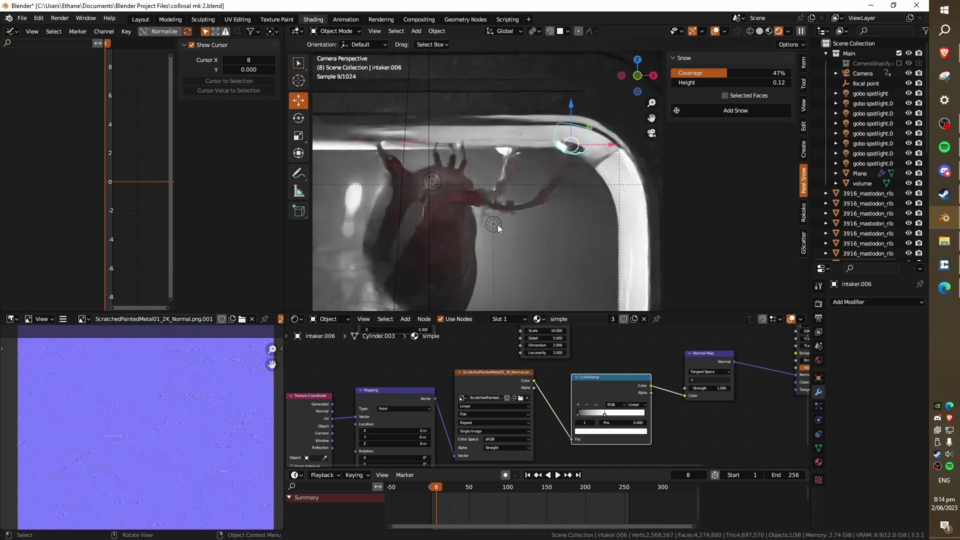
key("KP_Divide")
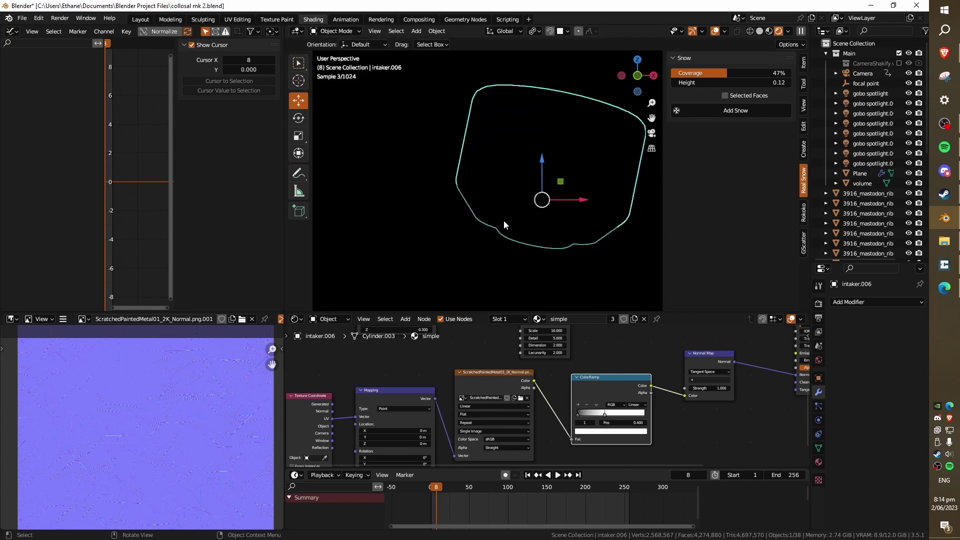
key("KP_Divide")
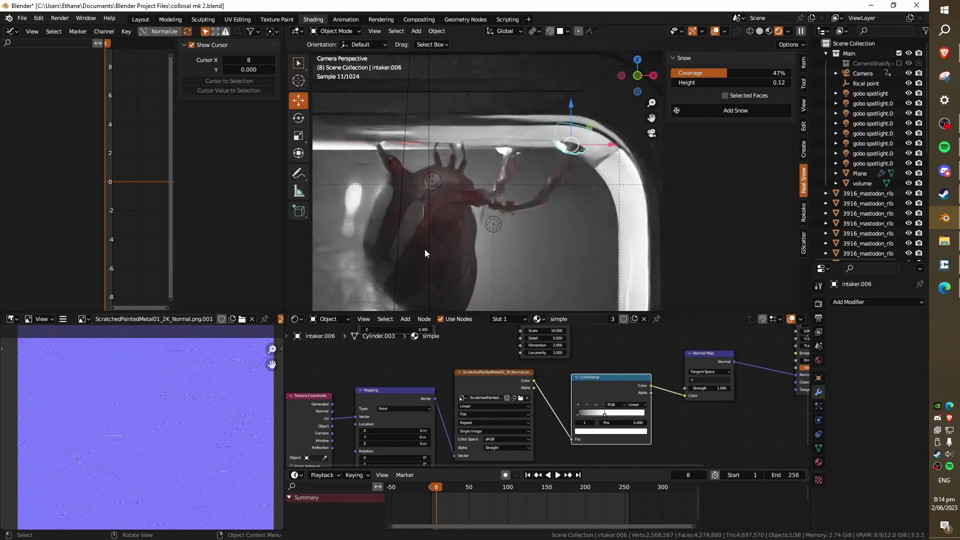
Step: Select the area light in front of the heart window in solid view and show its light settings
left_click(432, 181)
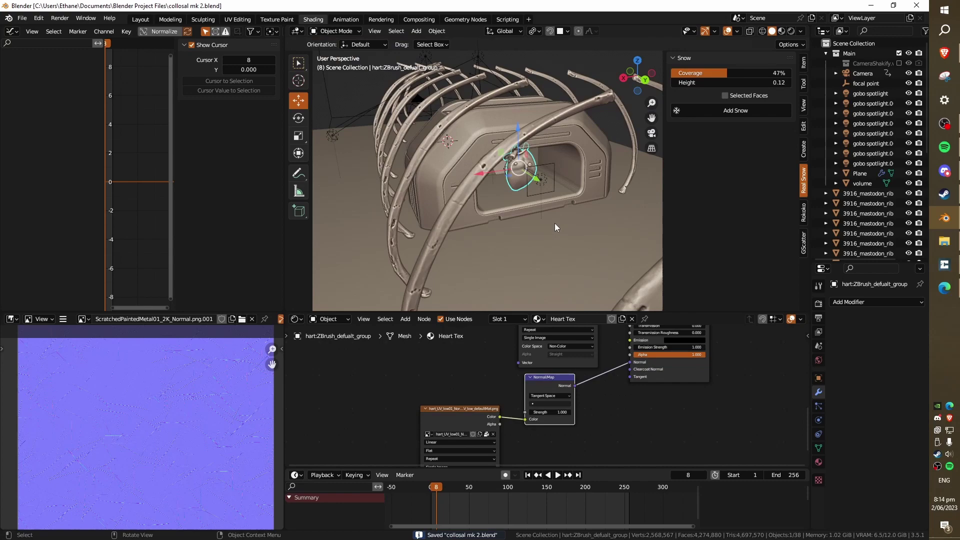
scroll(554, 220, "up", 2)
left_click(553, 205)
scroll(551, 202, "up", 2)
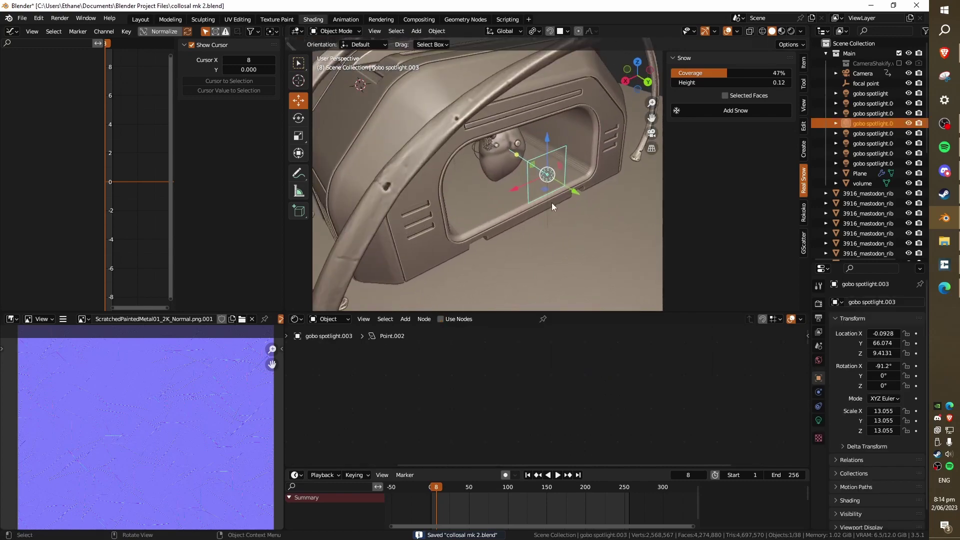
scroll(551, 203, "up", 2)
left_click(819, 420)
Step: View the chamber and ribs from above, reselect the window's area light and save the file
scroll(571, 280, "down", 5)
middle_click_drag(538, 262, 560, 232)
left_click(486, 224)
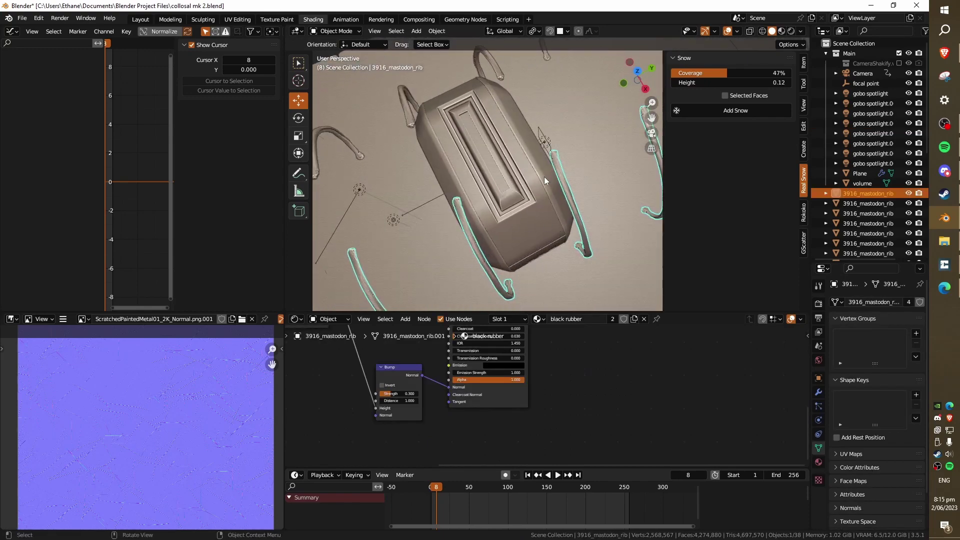
left_click(544, 141)
key("ctrl+s")
scroll(629, 185, "down", 4)
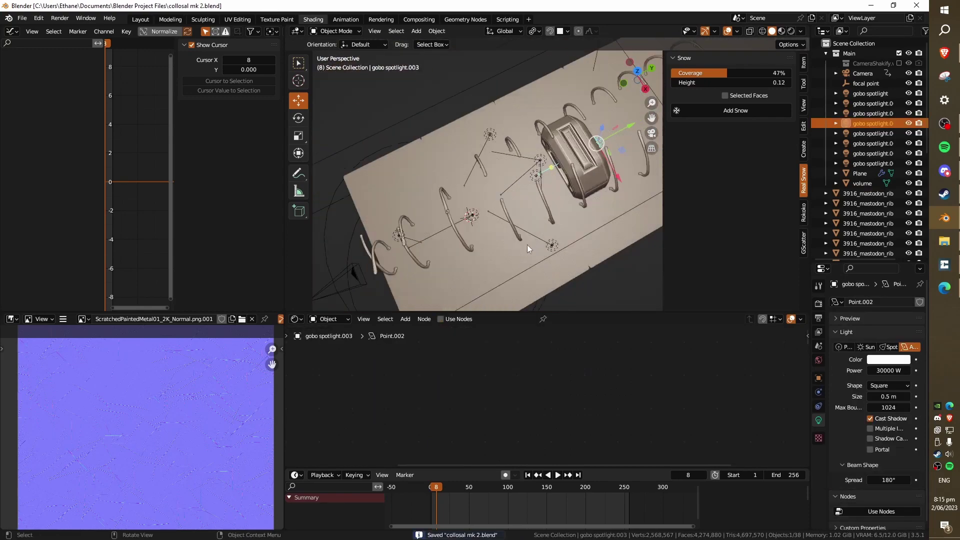
Step: Select the two area lights on either side of the ribs and return to the camera view
middle_click_drag(559, 230, 628, 205)
left_click(473, 180)
middle_click_drag(500, 196, 531, 197)
left_click(603, 191, "shift")
left_click(494, 203, "shift")
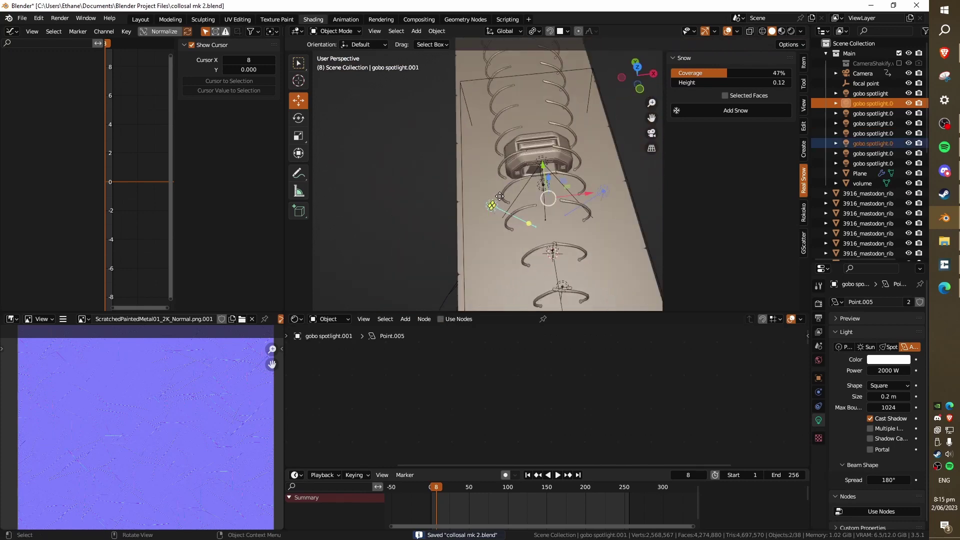
key("KP_0")
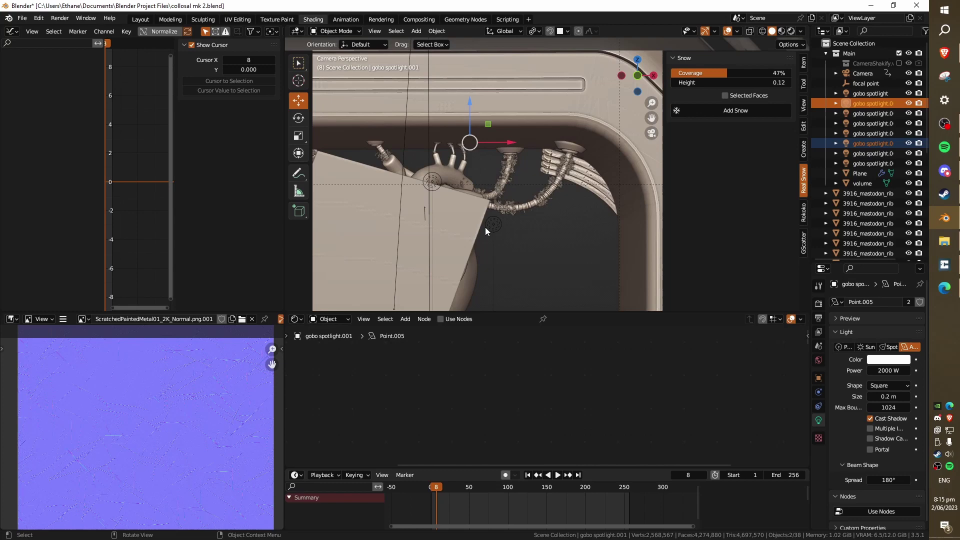
Step: Hide and reveal the two side area lights in the rendered camera view to compare the lighting on the ribs
key("z")
scroll(509, 260, "down", 8)
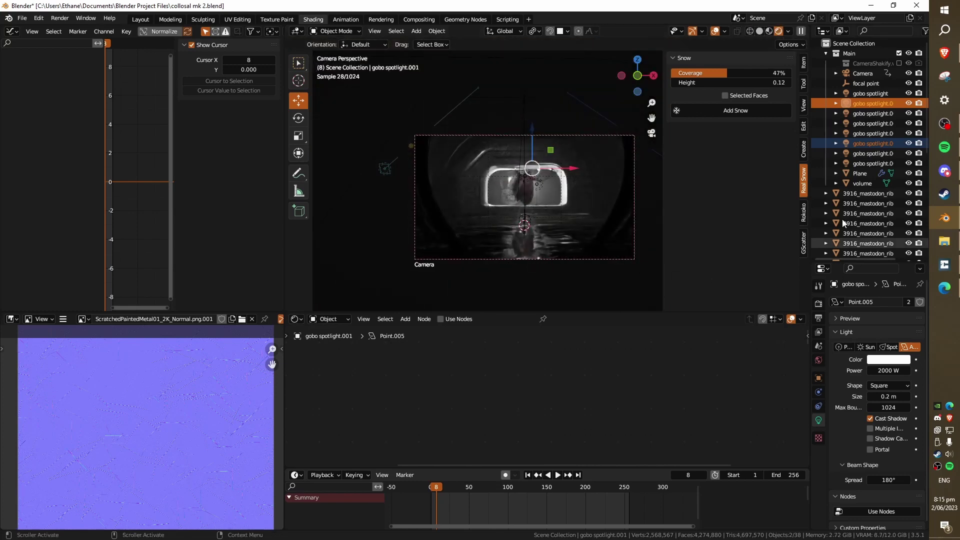
key("shift+alt+z")
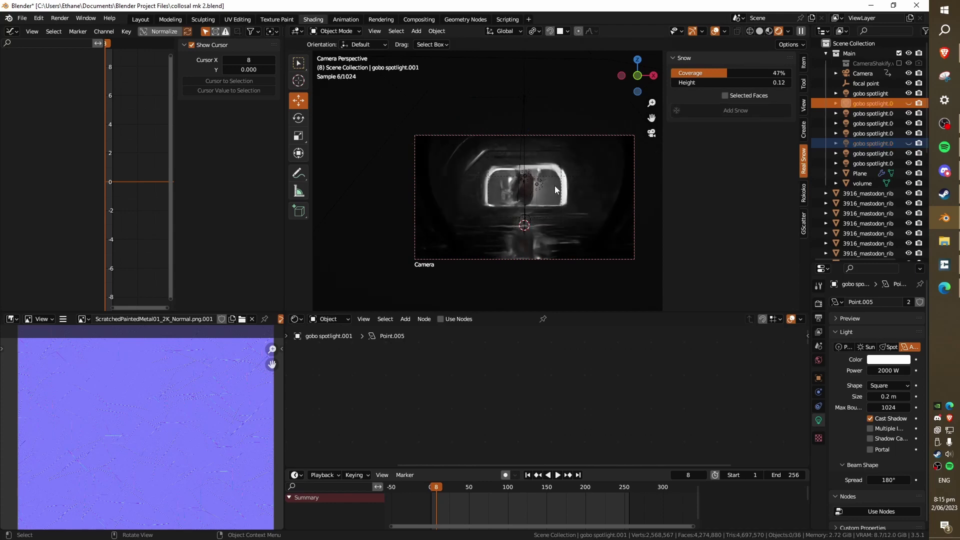
key("shift+alt+z")
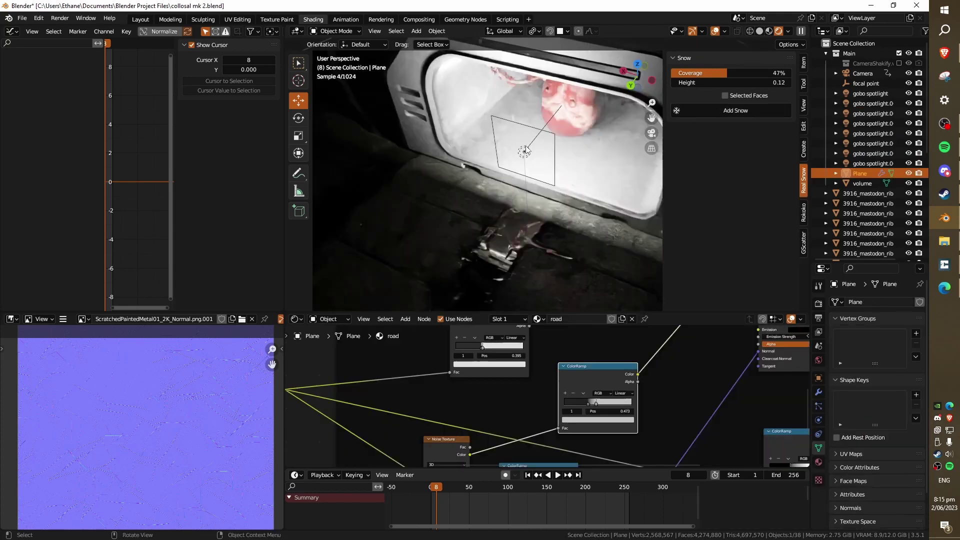
Step: Select the area light in front of the window, inspect its effect on the heart through the camera and save the file
left_click(531, 162)
middle_click_drag(537, 172, 602, 151)
key("KP_0")
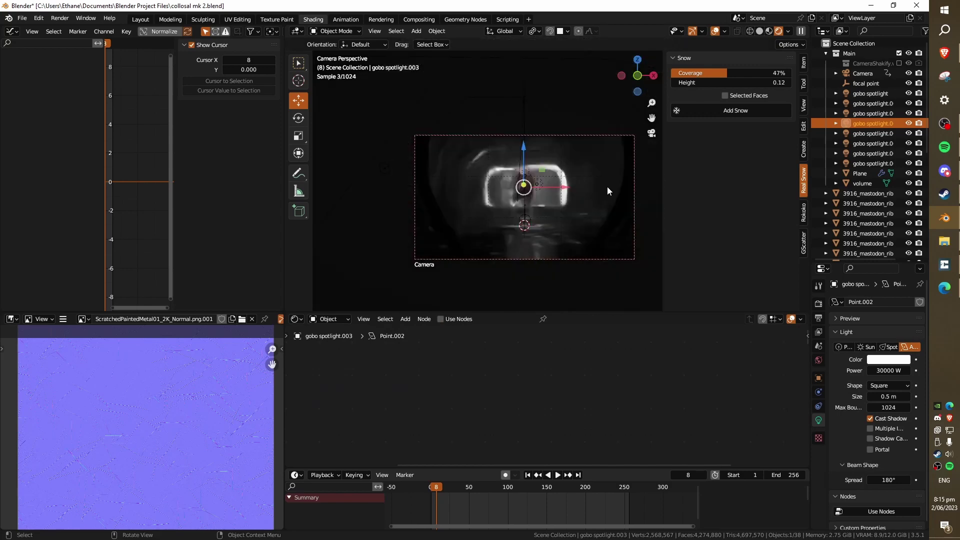
middle_click_drag(507, 218, 581, 175, "ctrl")
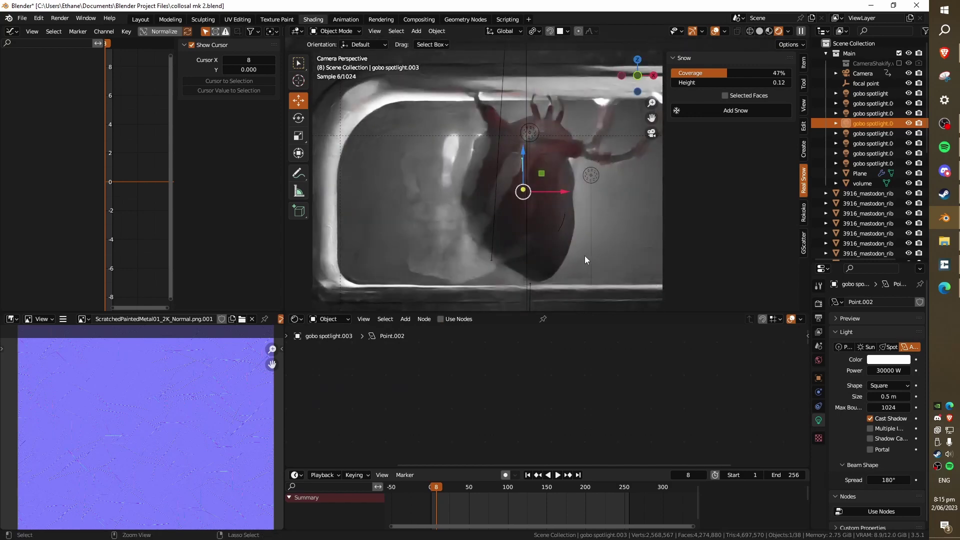
key("ctrl+s")
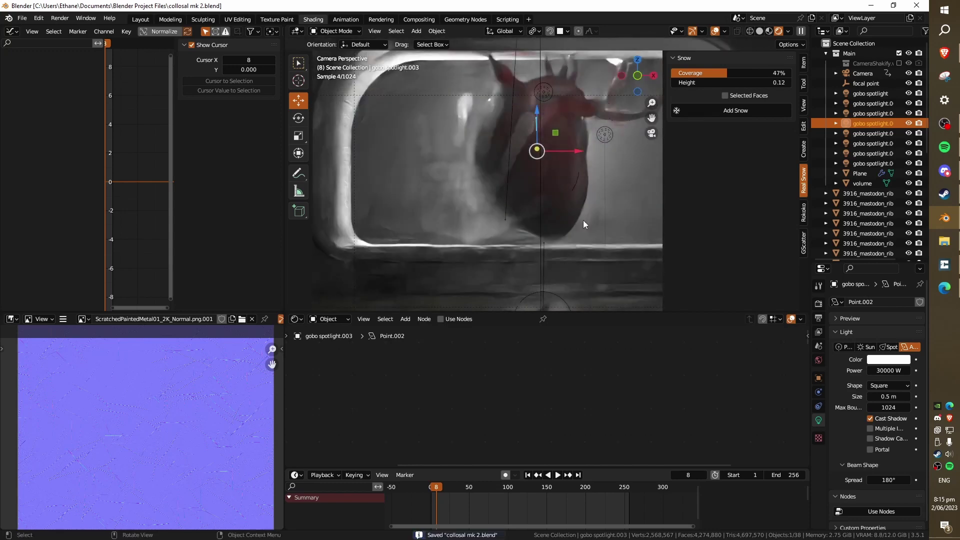
Step: Select the two point lights beside the heart, hide them and reveal them to compare the heart's lighting
middle_click_drag(563, 289, 570, 208, "shift")
scroll(575, 127, "down", 6)
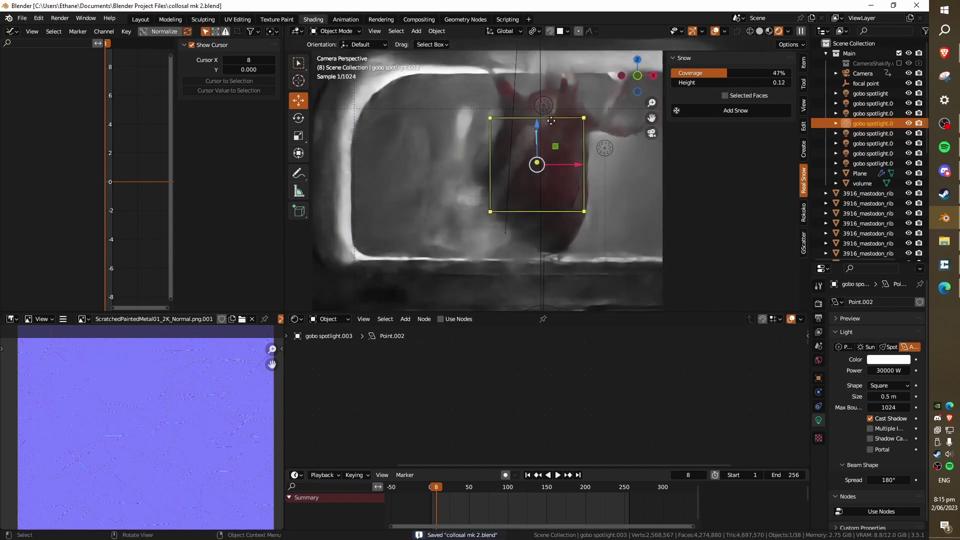
left_click(604, 148)
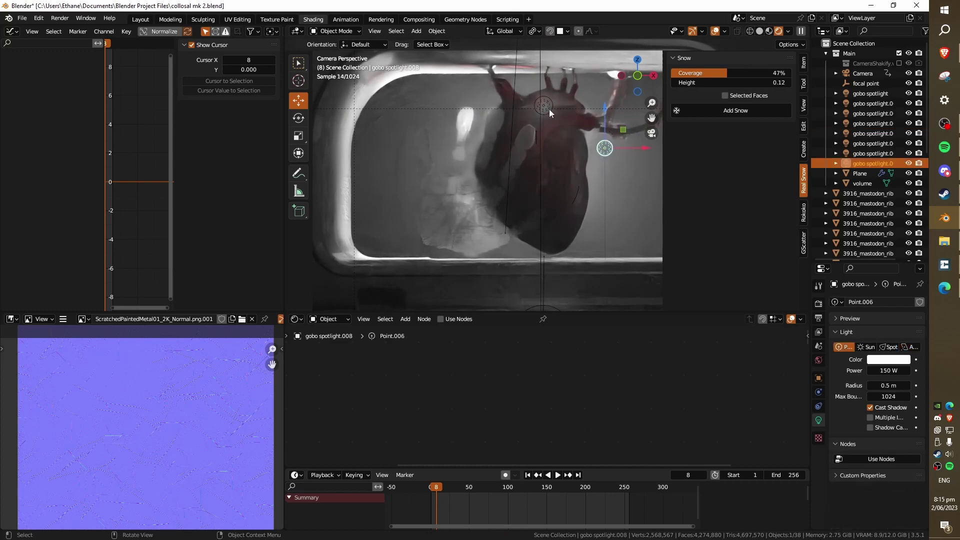
left_click(602, 151)
left_click(605, 152)
left_click(544, 106, "shift")
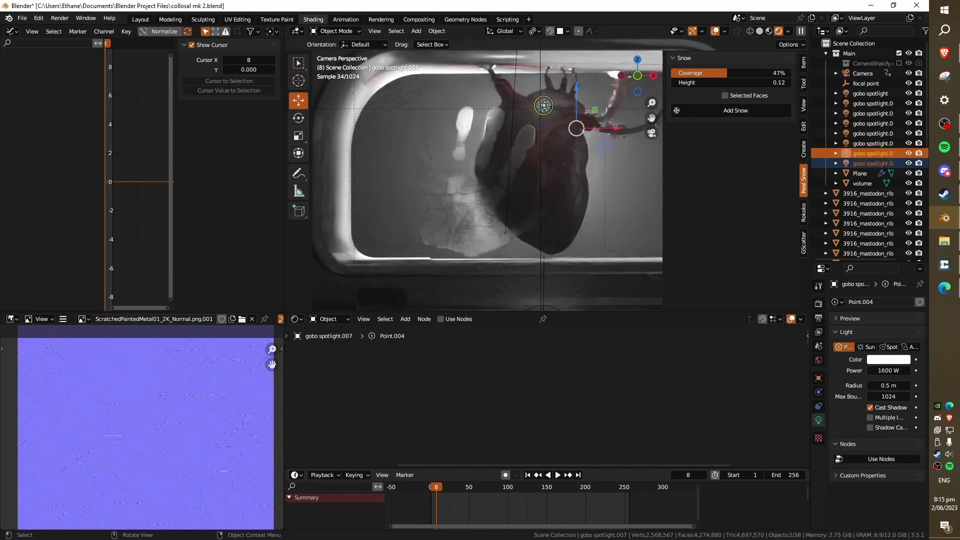
key("h")
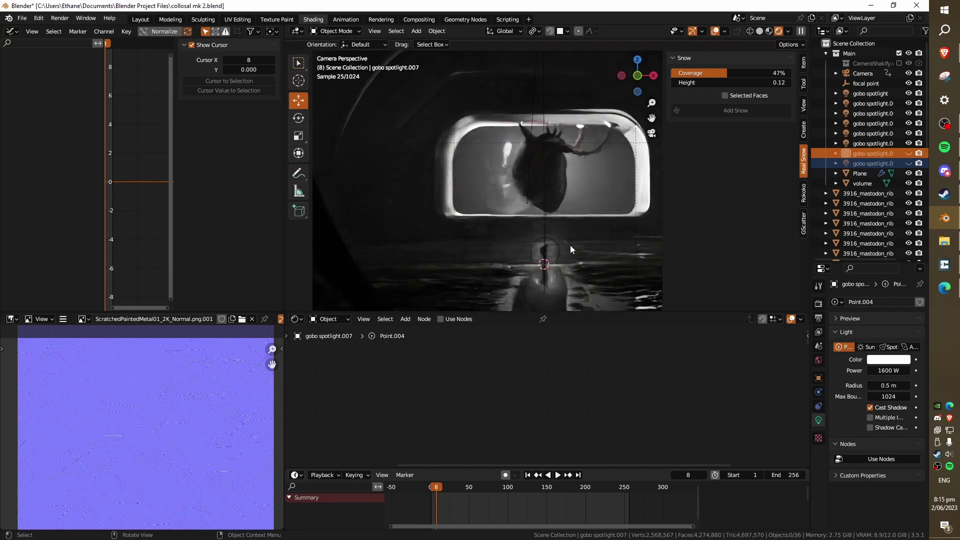
key("alt+h")
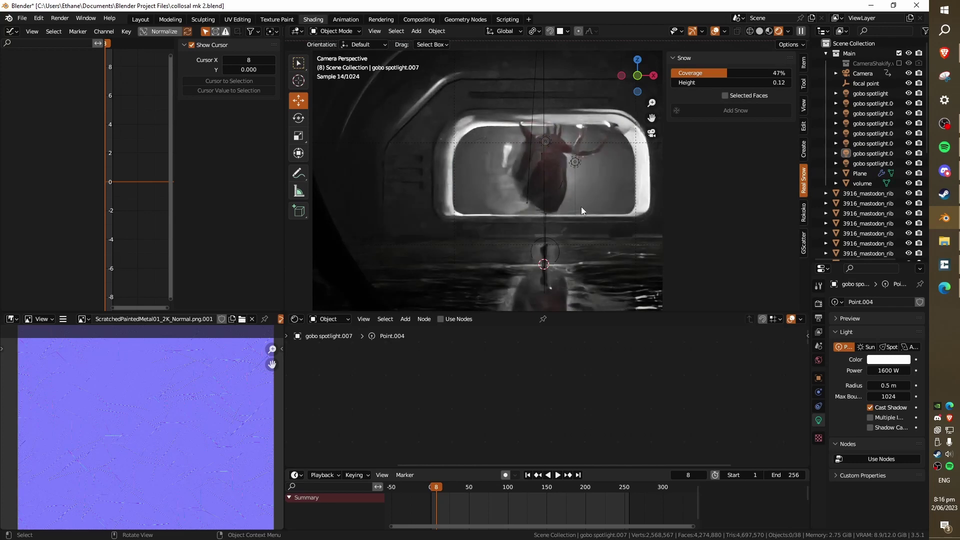
Step: Repeat the comparison by hiding and revealing both heart point lights in a closer view, and save the file
scroll(491, 199, "up", 3)
left_click(544, 106)
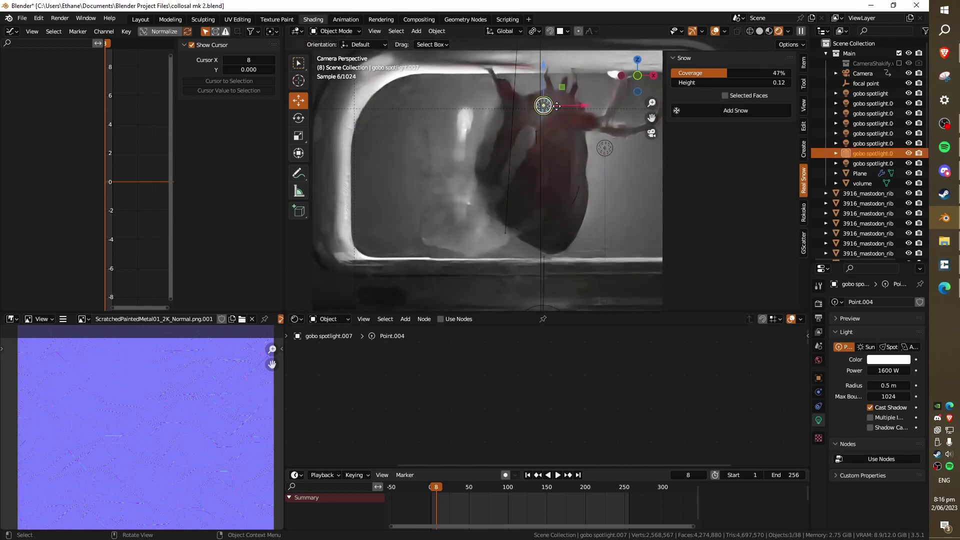
left_click(605, 148, "shift")
key("h")
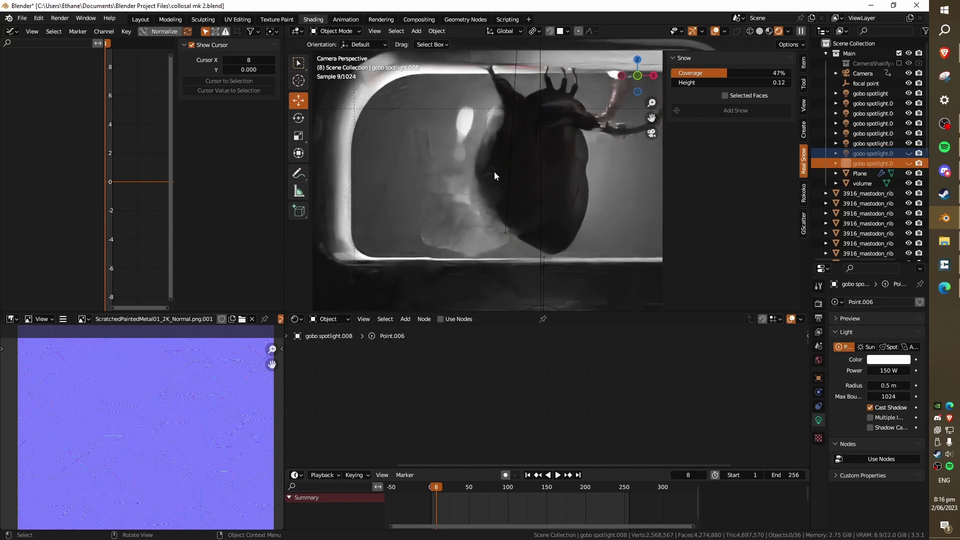
key("alt+h")
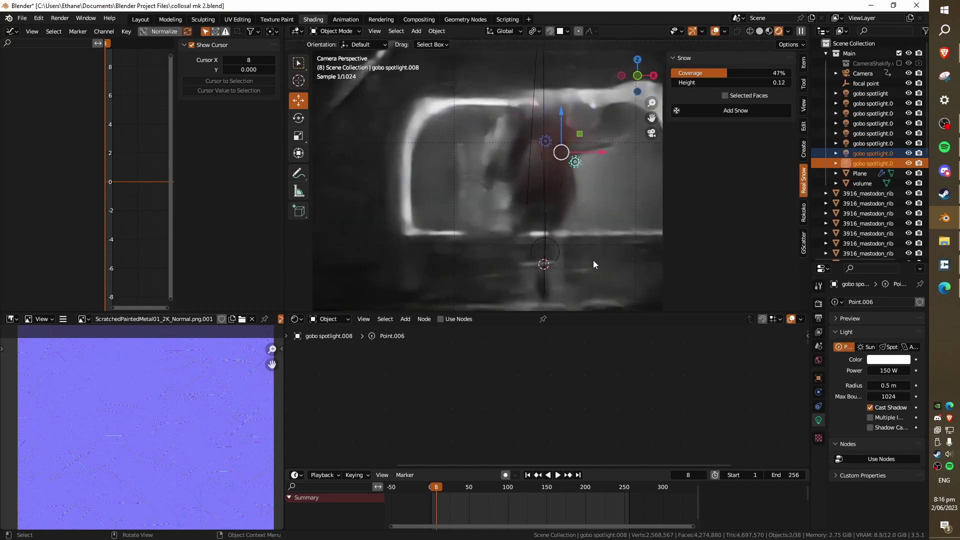
scroll(593, 260, "down", 3)
key("ctrl+s")
Step: Select the disk area light behind the standing person, hide it and restore it in the camera view
left_click(548, 235)
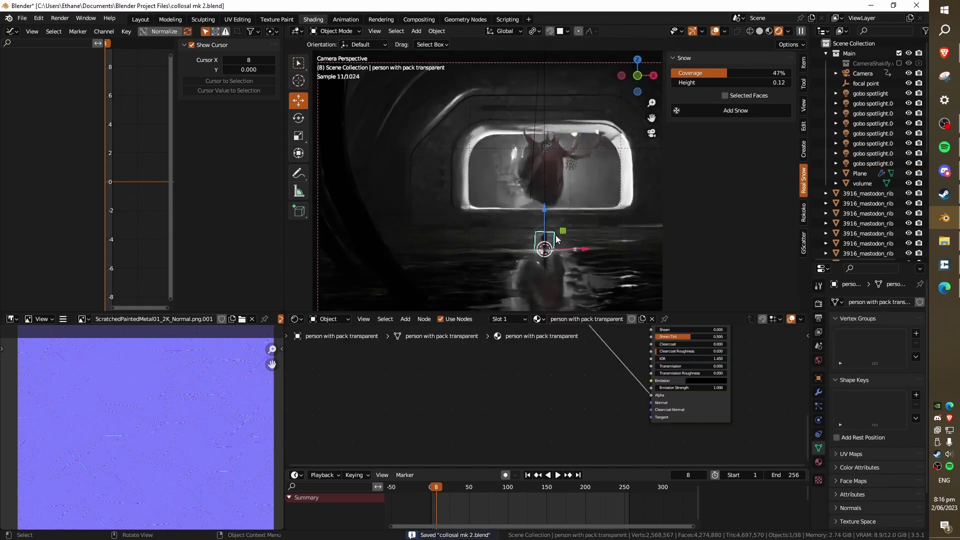
left_click(550, 235)
middle_click_drag(551, 235, 605, 223)
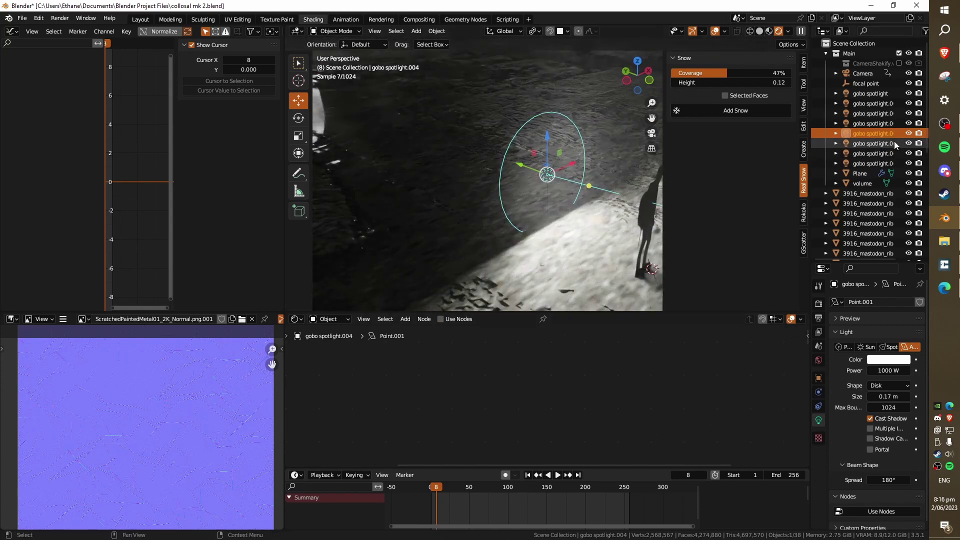
key("h")
key("KP_0")
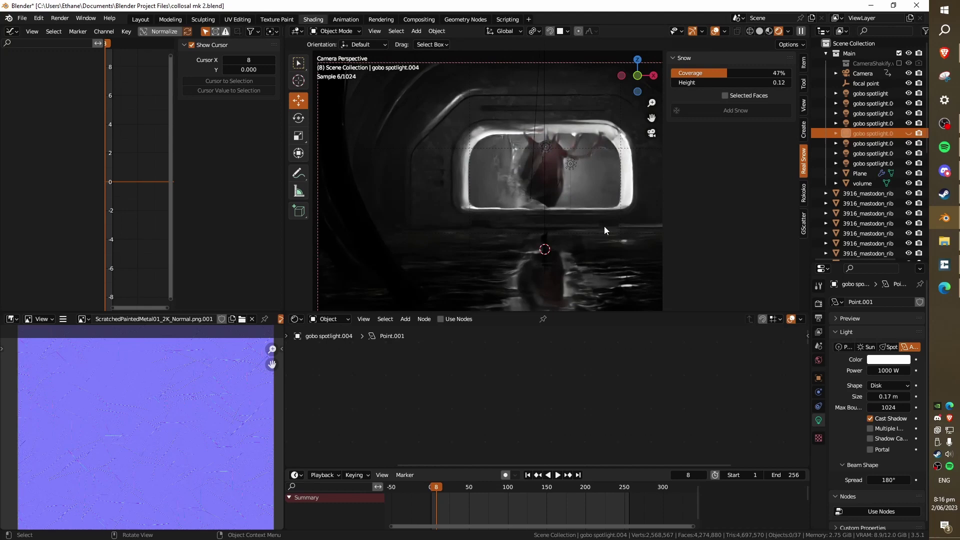
left_click(908, 133)
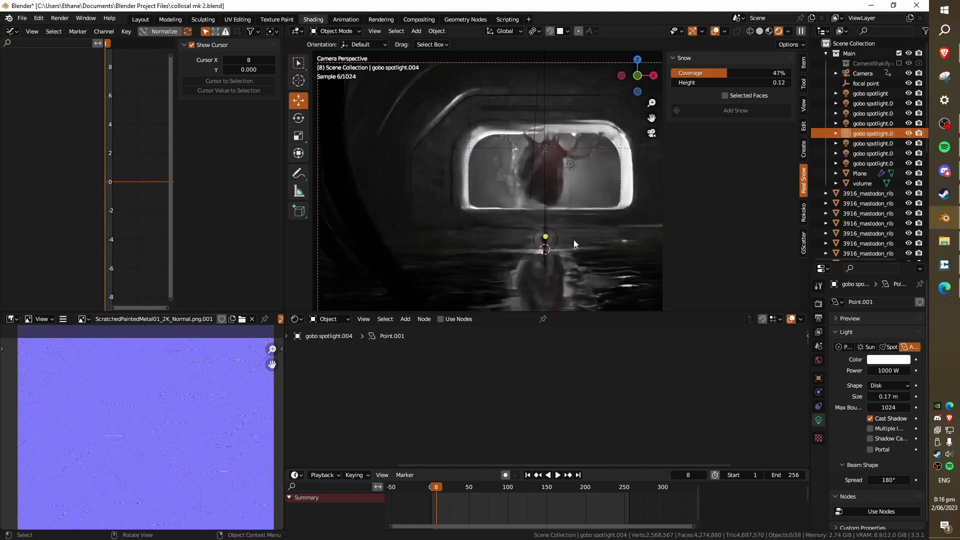
Step: Toggle the disk light's visibility off and on in a close view to compare the person's silhouette against the water
middle_click_drag(576, 265, 575, 211, "shift")
scroll(575, 211, "up", 5)
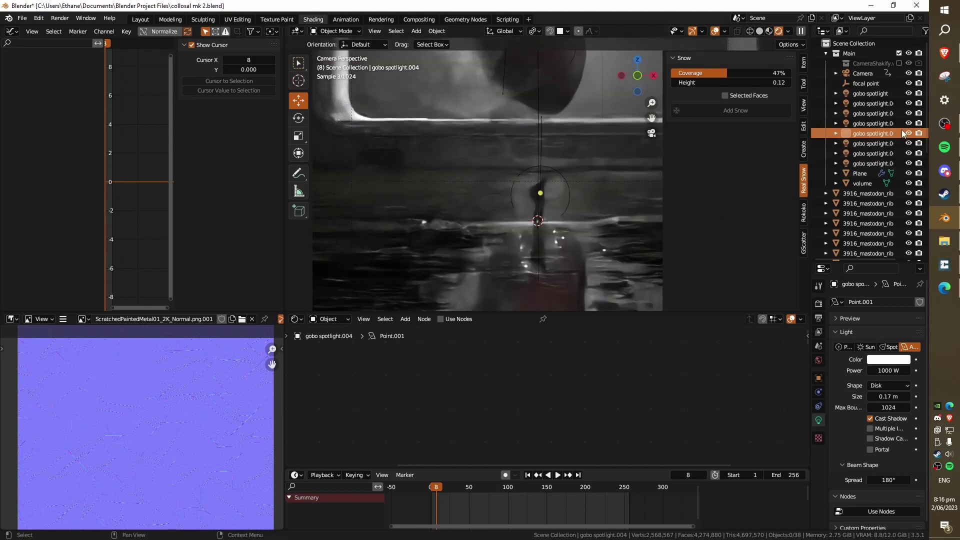
left_click(908, 133)
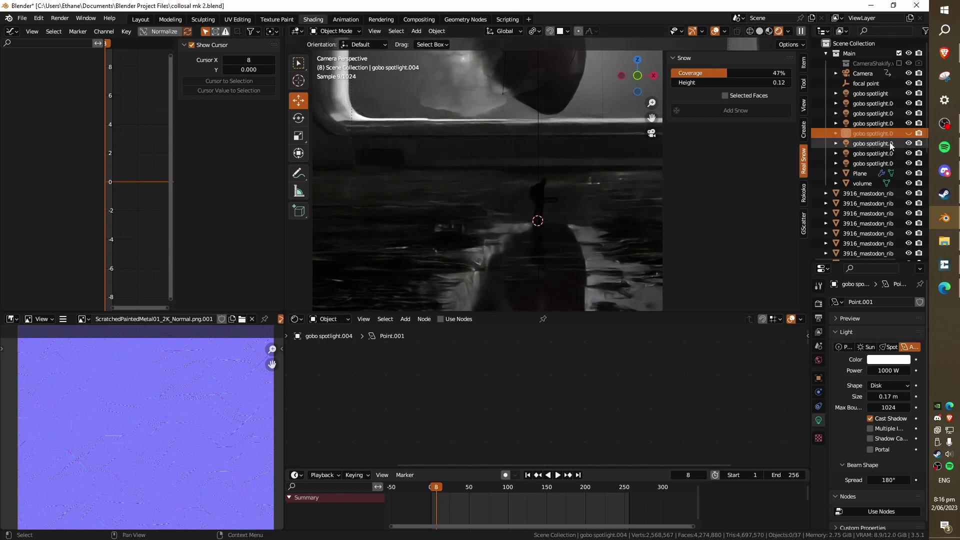
left_click(908, 133)
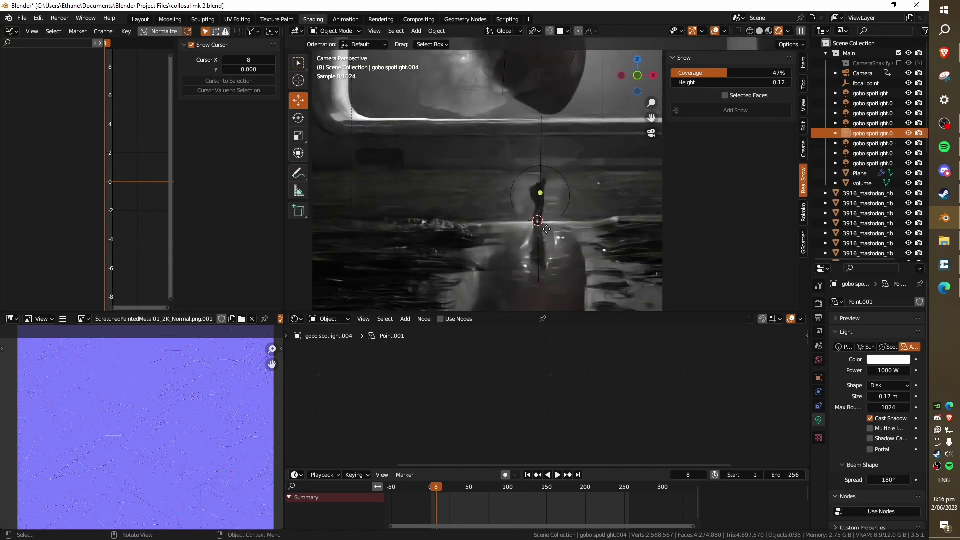
scroll(544, 223, "down", 4)
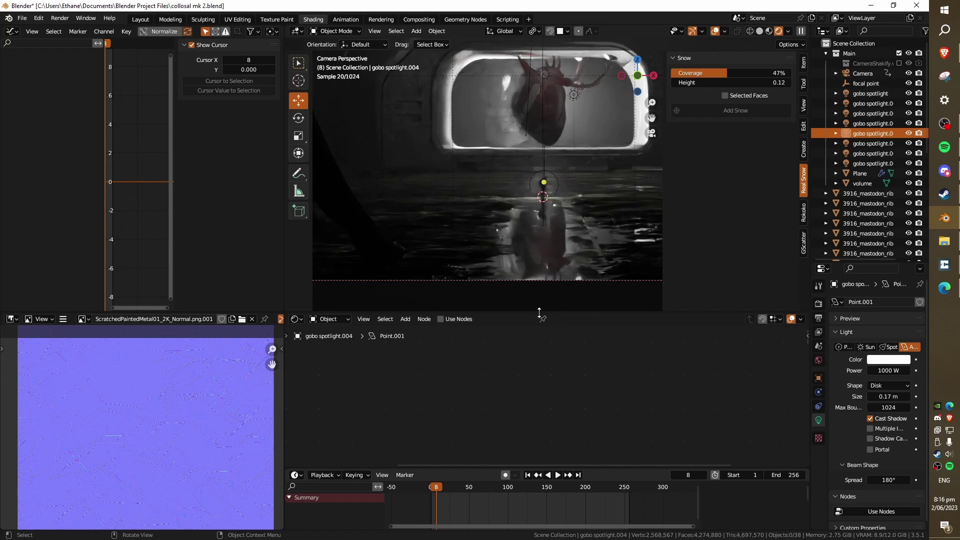
Step: Select the wall around the window in the full camera view and save the file
scroll(545, 209, "down", 3)
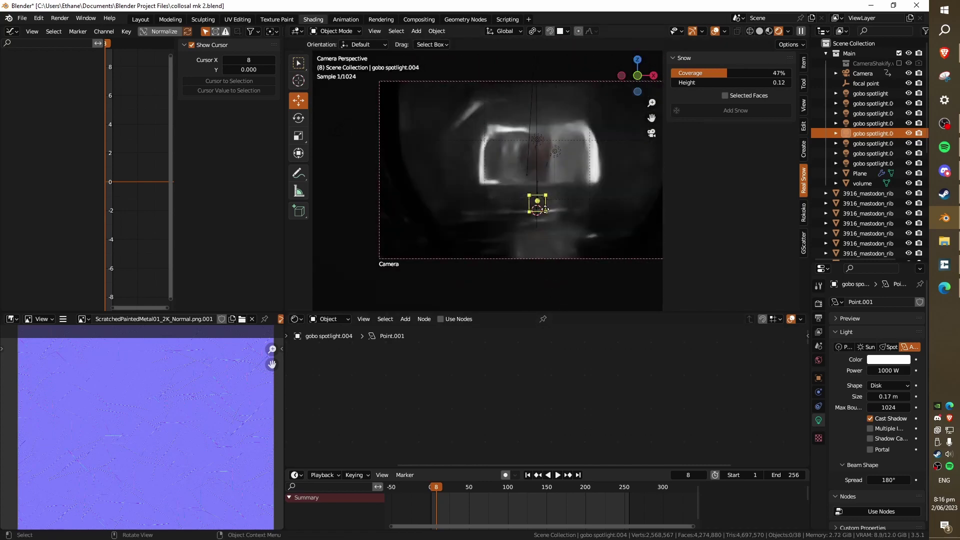
left_click(540, 82)
key("ctrl+s")
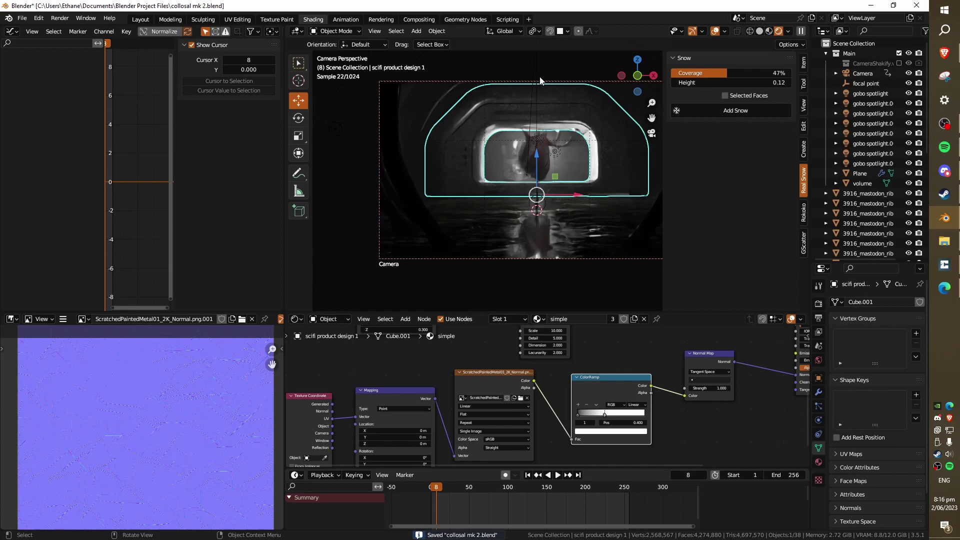
Step: Select two of the gobo spotlights, switch to solid shading from the side, and frame the active spotlight's gobo node tree
left_click(539, 76)
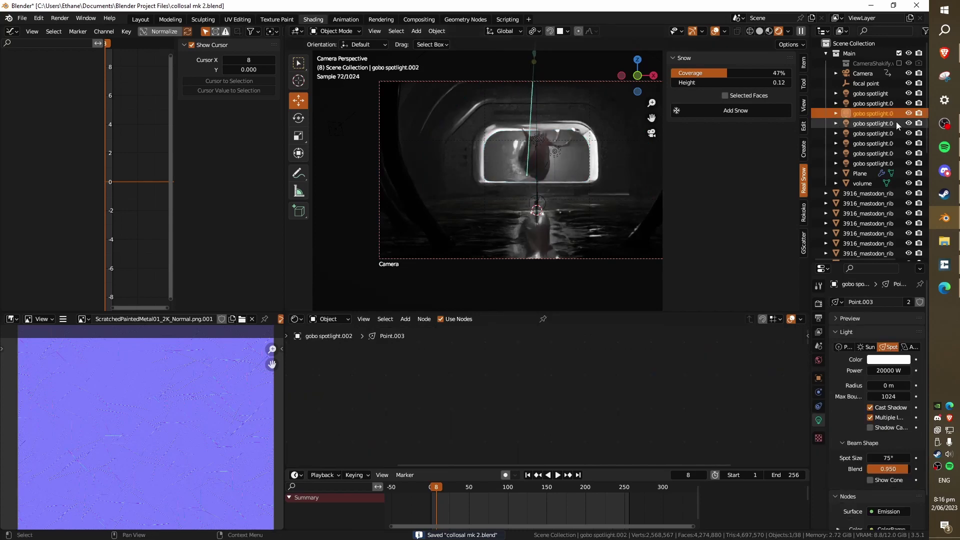
left_click(885, 104, "ctrl")
middle_click_drag(595, 150, 499, 145)
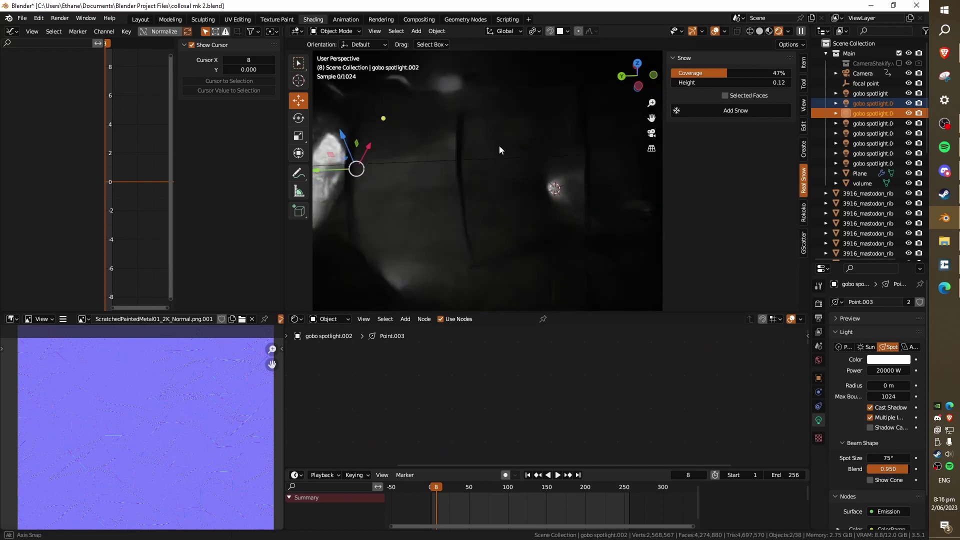
left_click(760, 31)
key("Home")
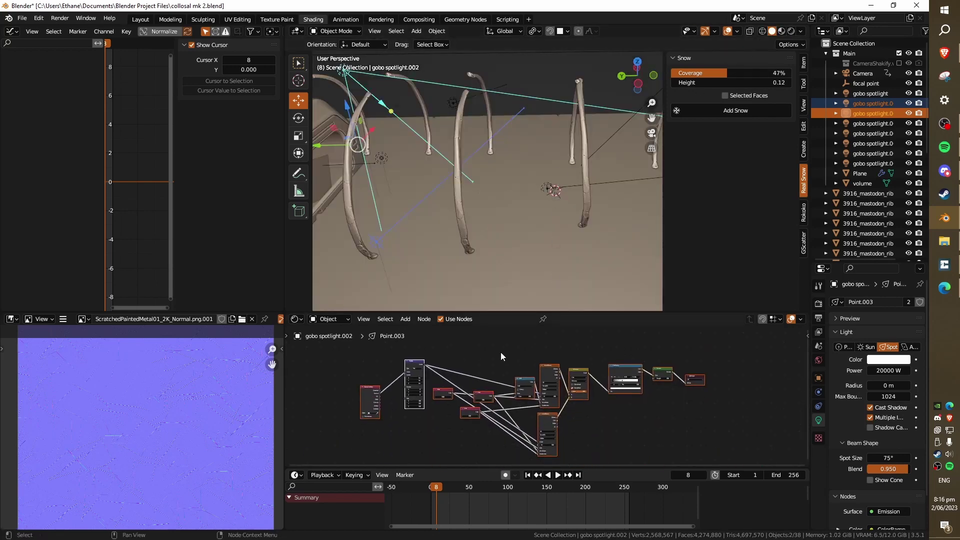
scroll(502, 356, "up", 3)
Step: Select the first gobo spotlight together with gobo spotlight.002, check their light in the rendered camera view, and save with the wall selected
middle_click_drag(519, 292, 620, 178)
left_click(603, 120, "shift")
left_click(608, 172)
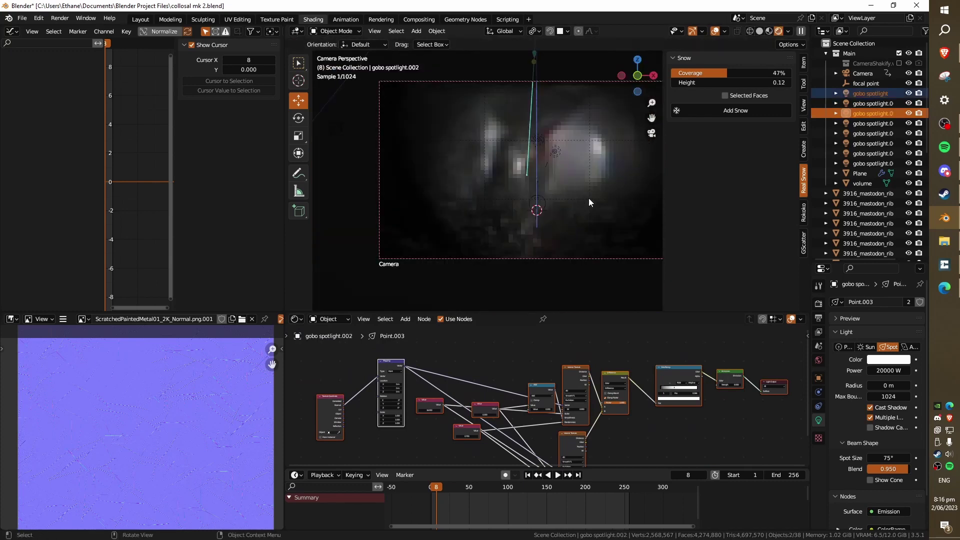
middle_click_drag(589, 201, 563, 191, "shift")
scroll(563, 191, "up", 1)
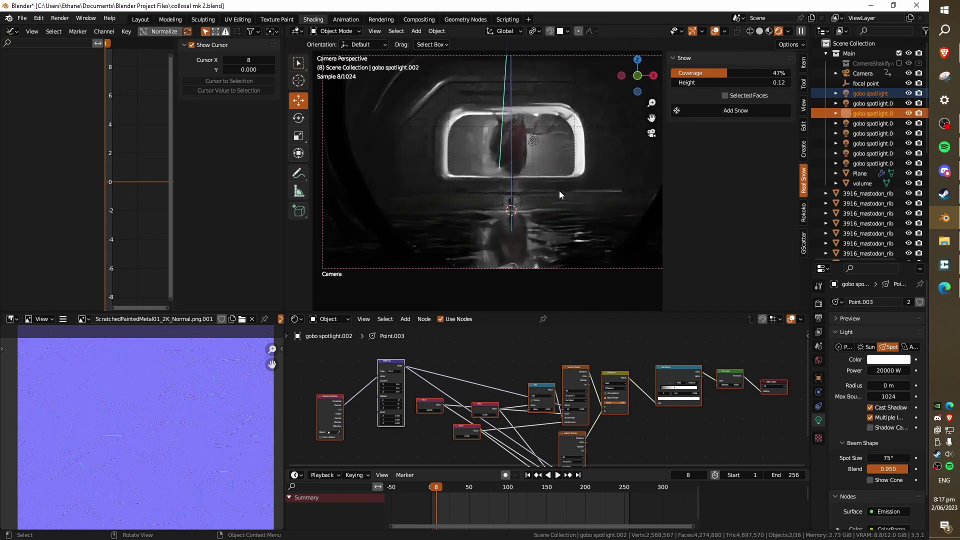
left_click(601, 215)
key("ctrl+s")
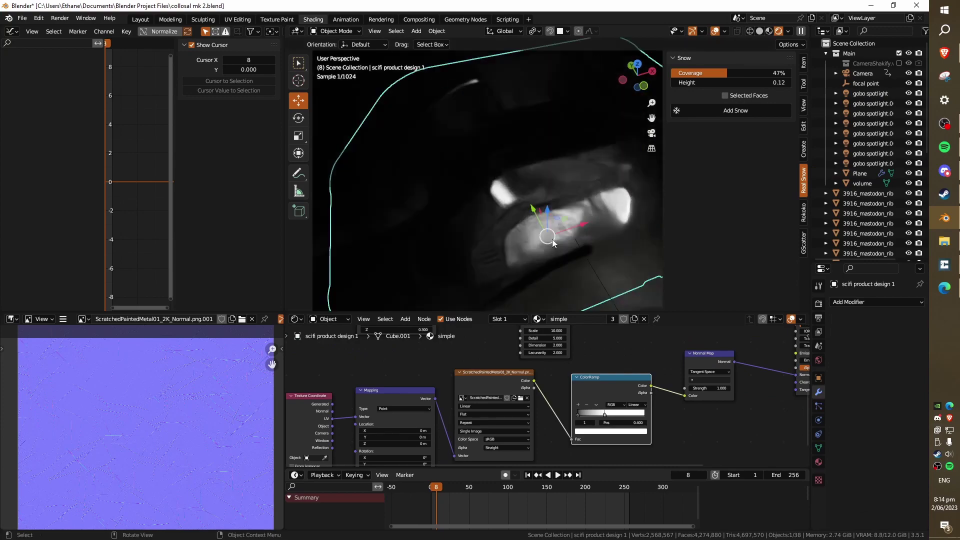
Step: Inspect the window wall's mesh in solid shading with all its geometry selected in Edit Mode, save the file, and leave Edit Mode
left_click(759, 31)
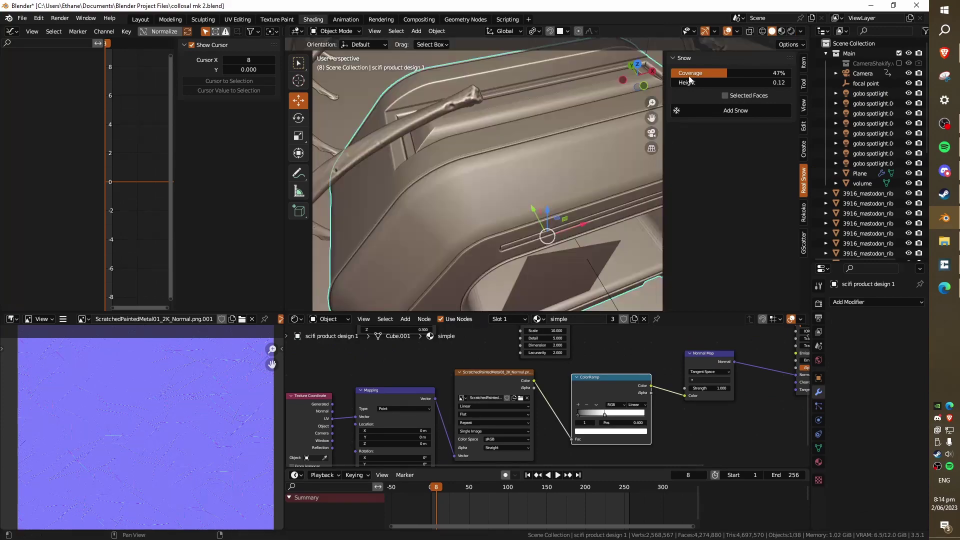
key("Tab")
scroll(532, 225, "down", 4)
middle_click_drag(532, 225, 566, 224)
key("a")
key("ctrl+s")
key("Tab")
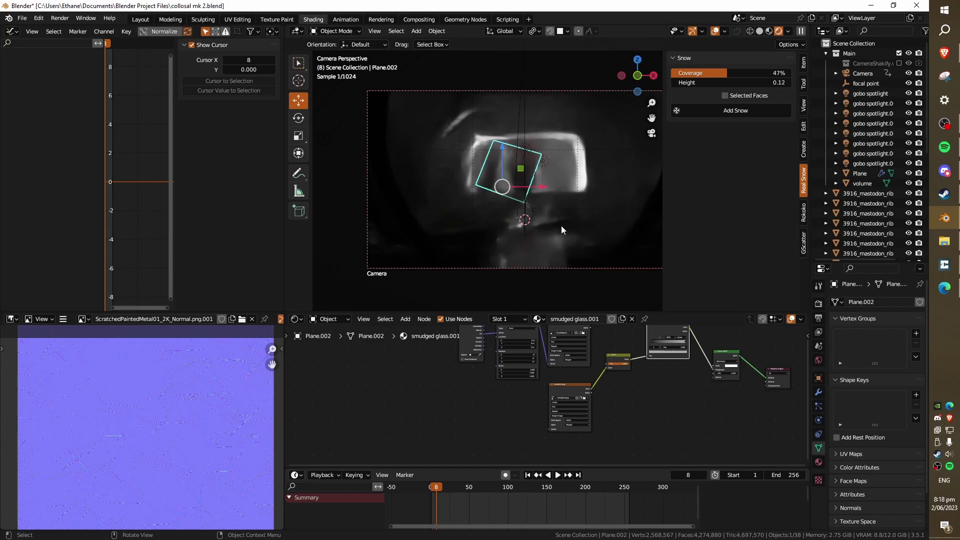
Step: Save the file from the rendered camera view and select the window wall instead of the smudged glass plane
key("ctrl+s")
left_click(570, 207)
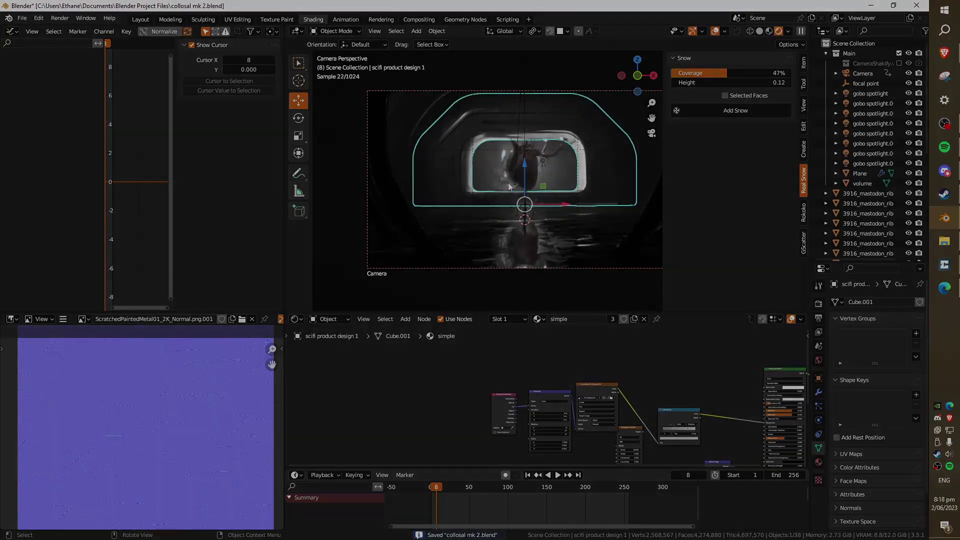